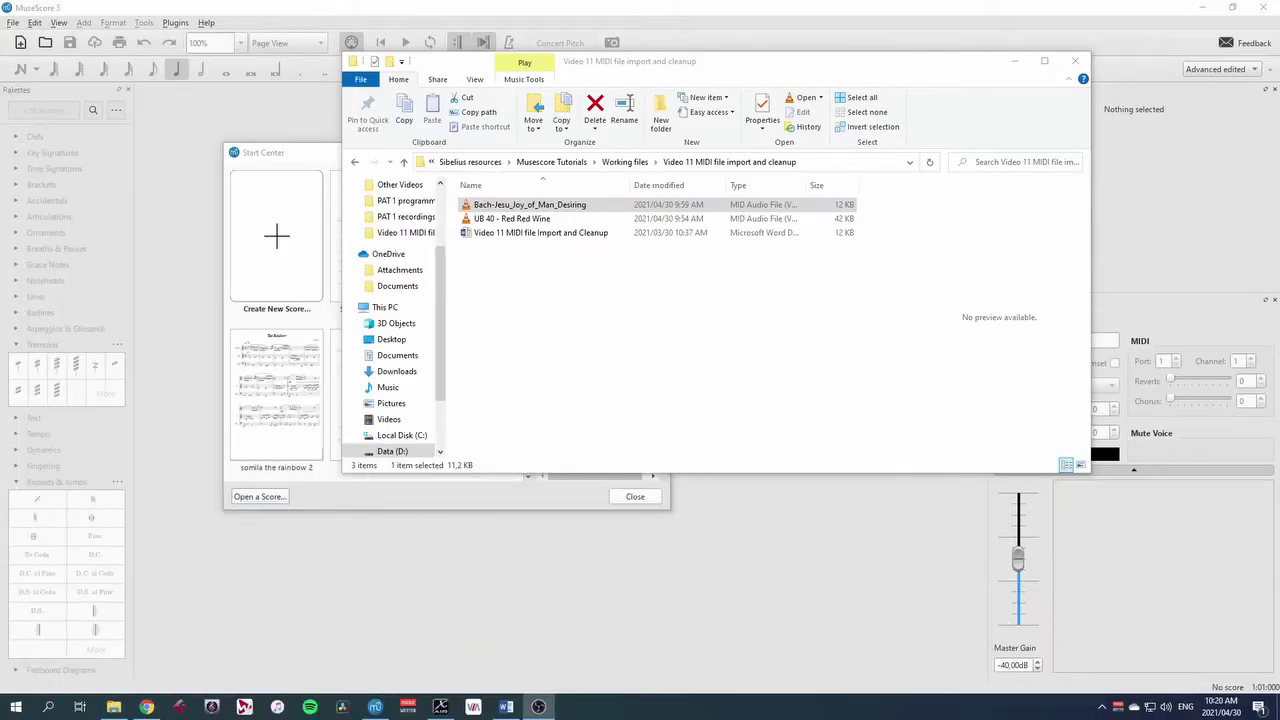
Step: Close the Start Center and drag the Bach 'Jesu, Joy of Man's Desiring' MIDI file into MuseScore
click(675, 316)
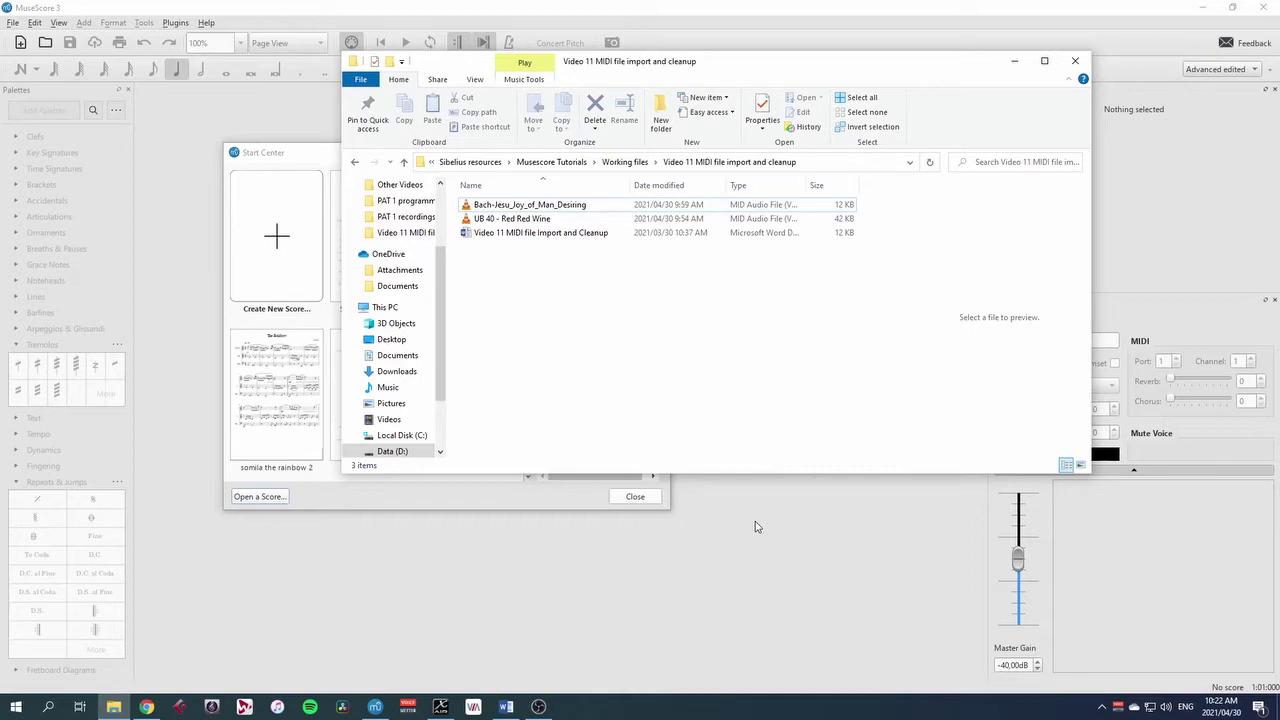
click(668, 504)
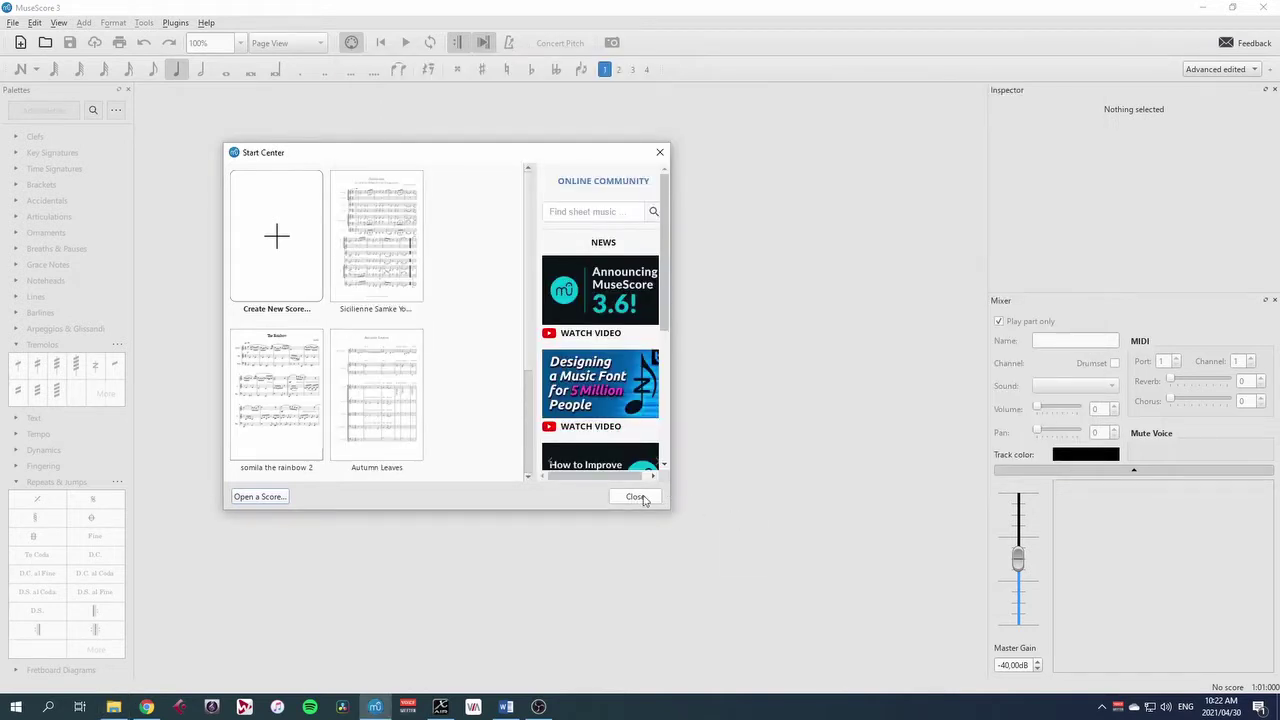
click(634, 497)
click(113, 706)
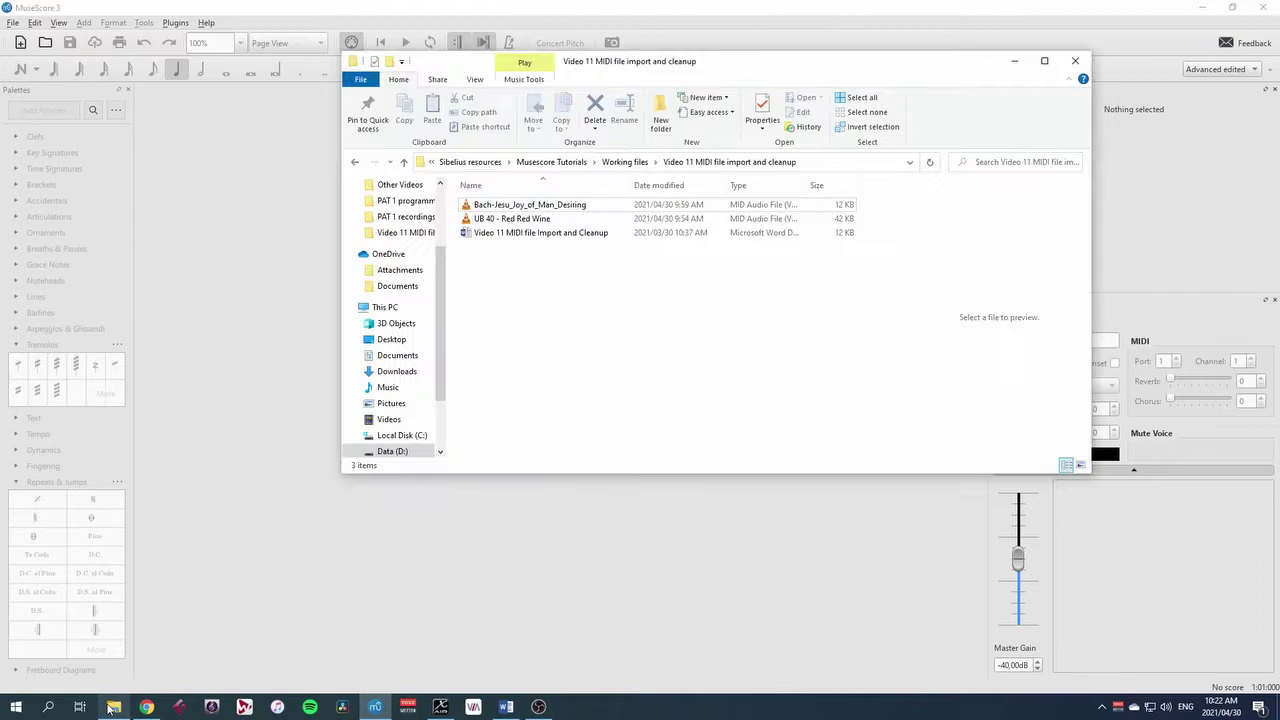
drag(519, 206, 240, 346)
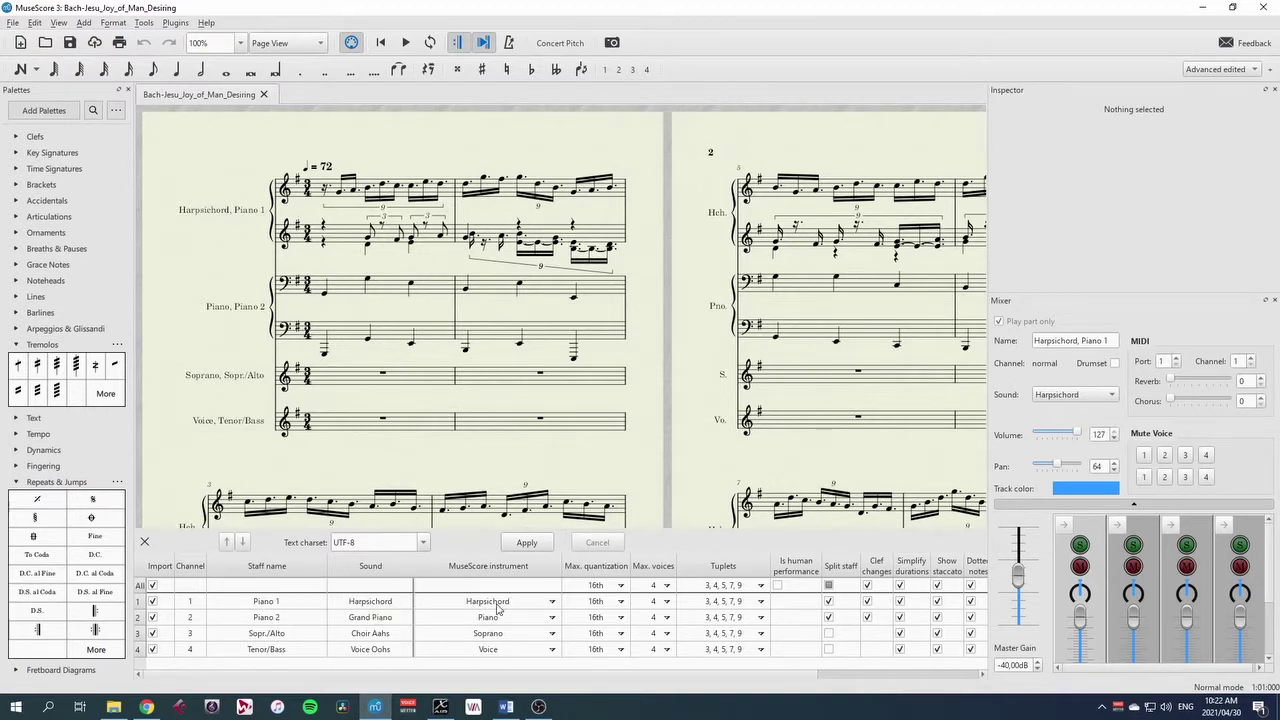
click(552, 604)
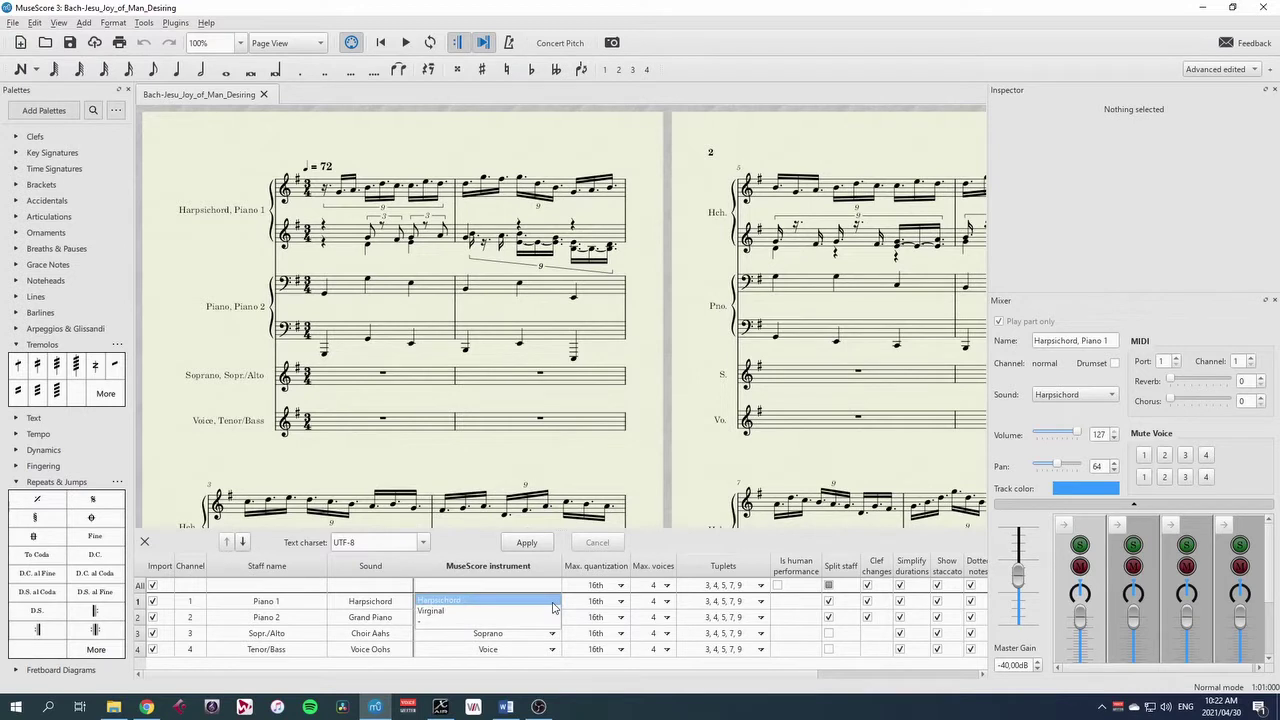
click(553, 603)
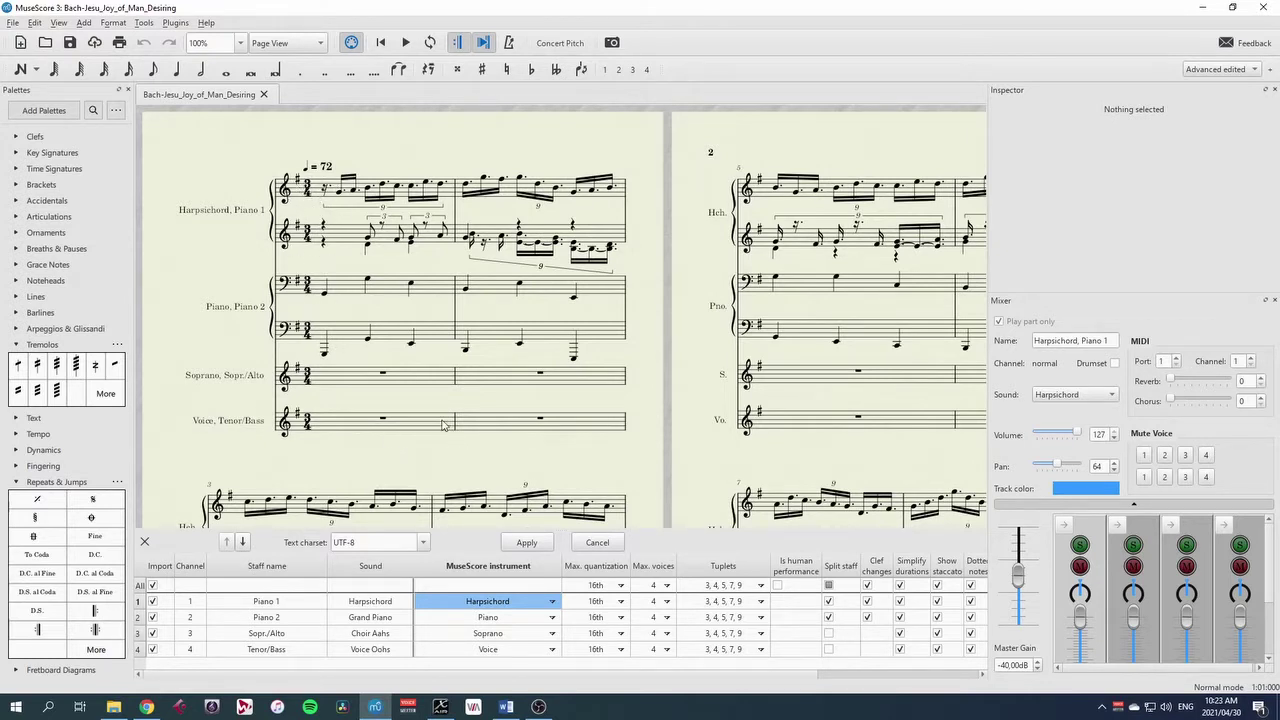
drag(686, 380, 326, 106)
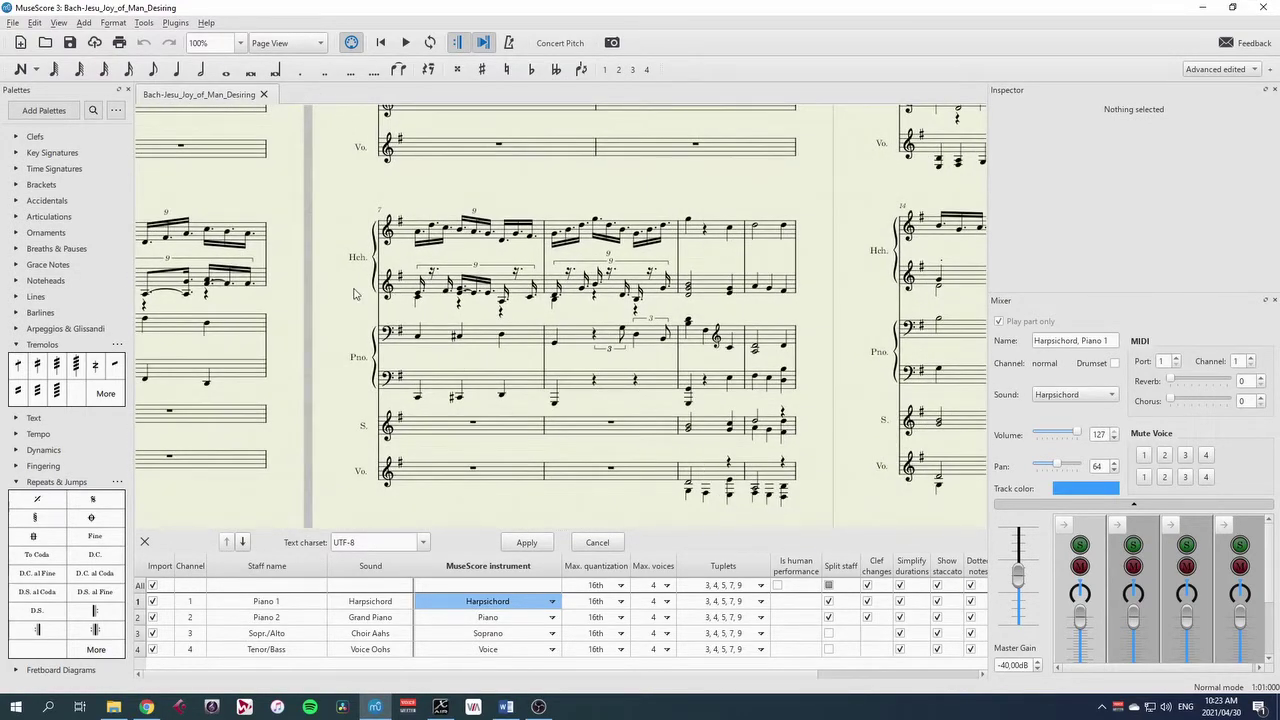
drag(353, 293, 663, 282)
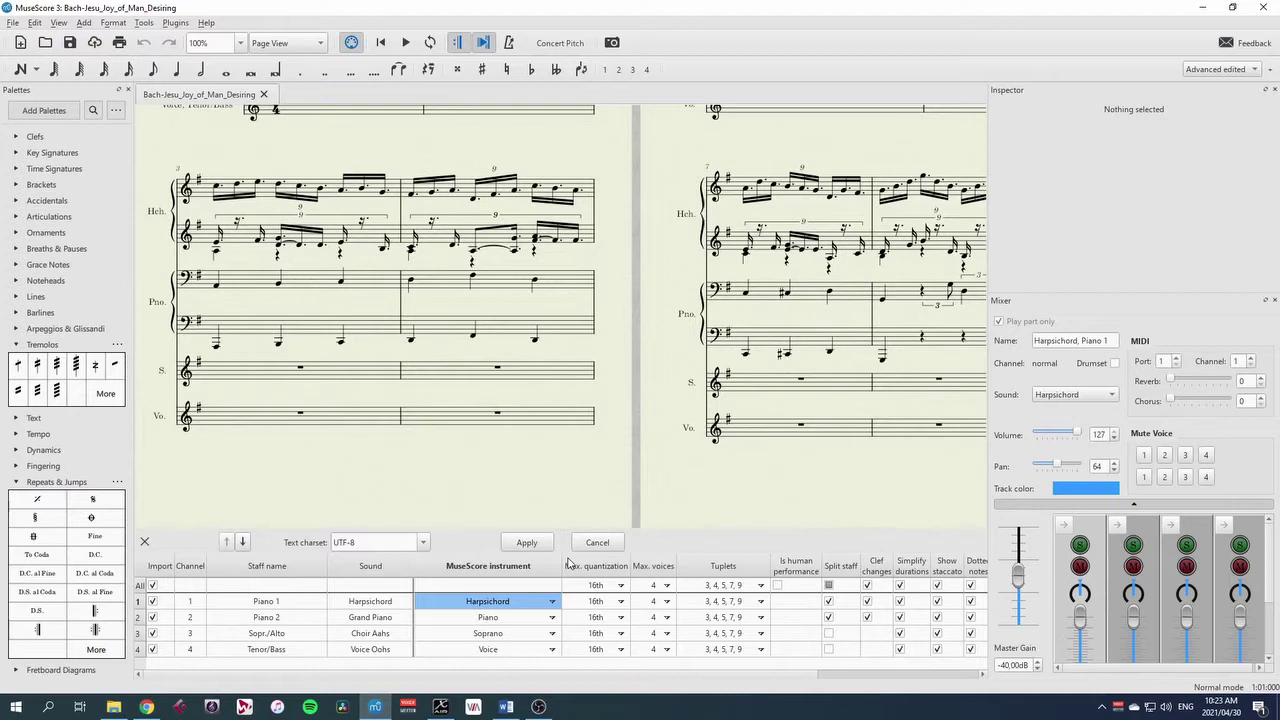
Step: Play the score from the low G bass note in measure 1, then stop playback
key(Home)
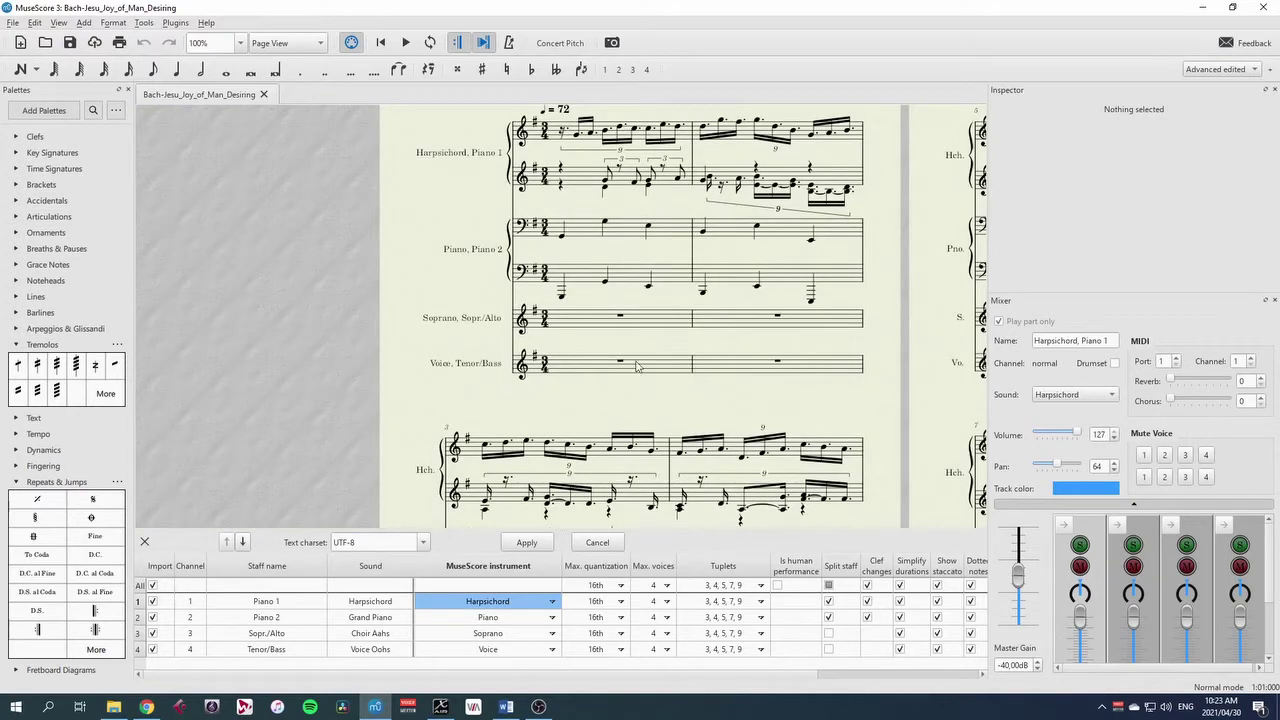
click(563, 300)
key(space)
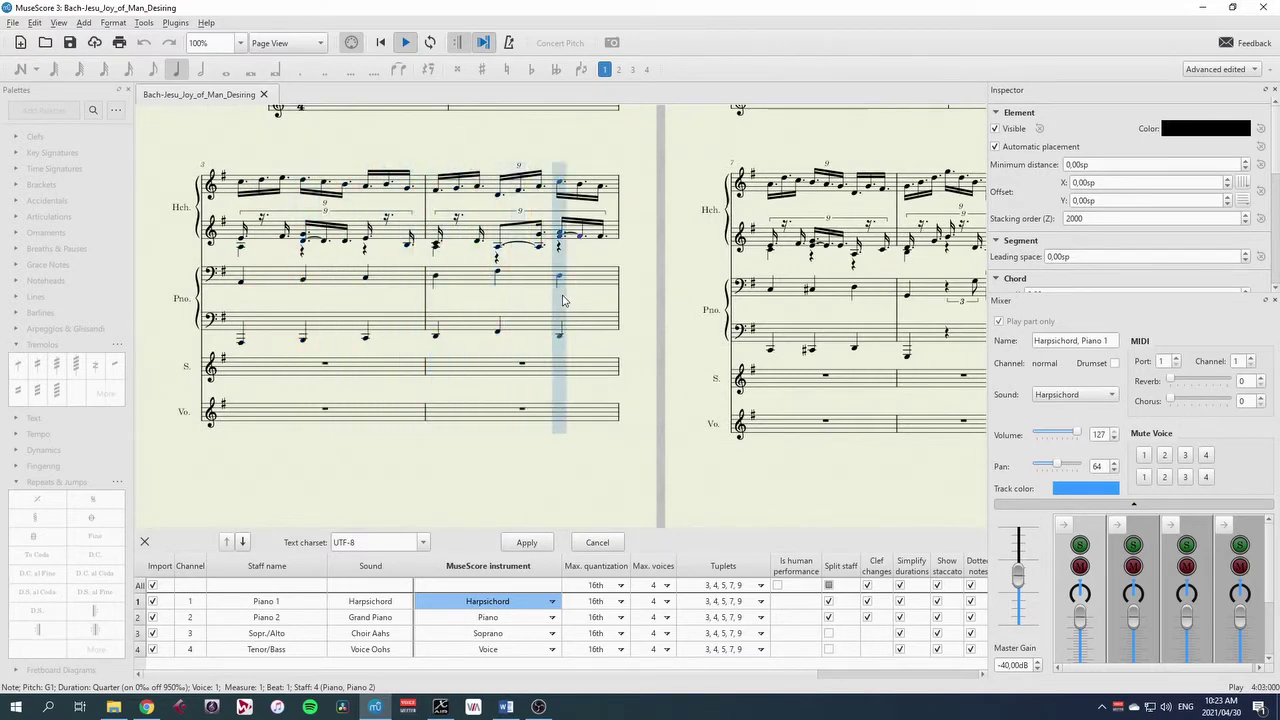
key(space)
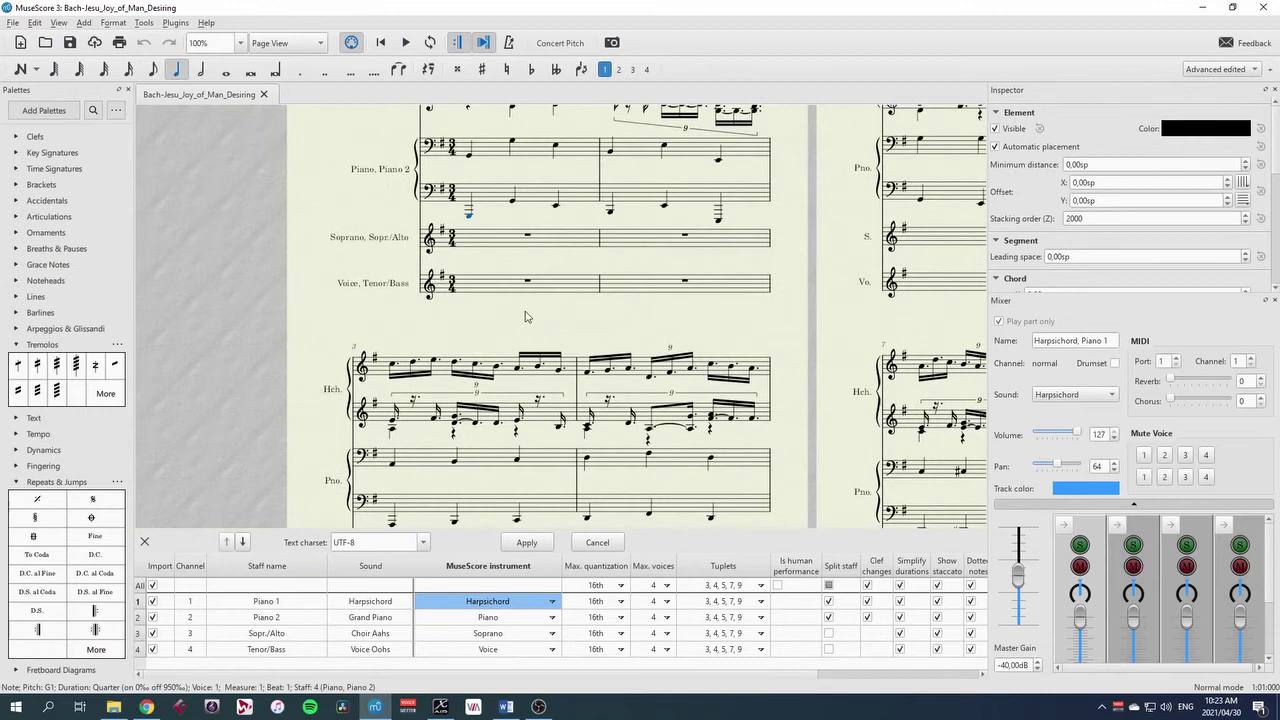
drag(527, 316, 519, 430)
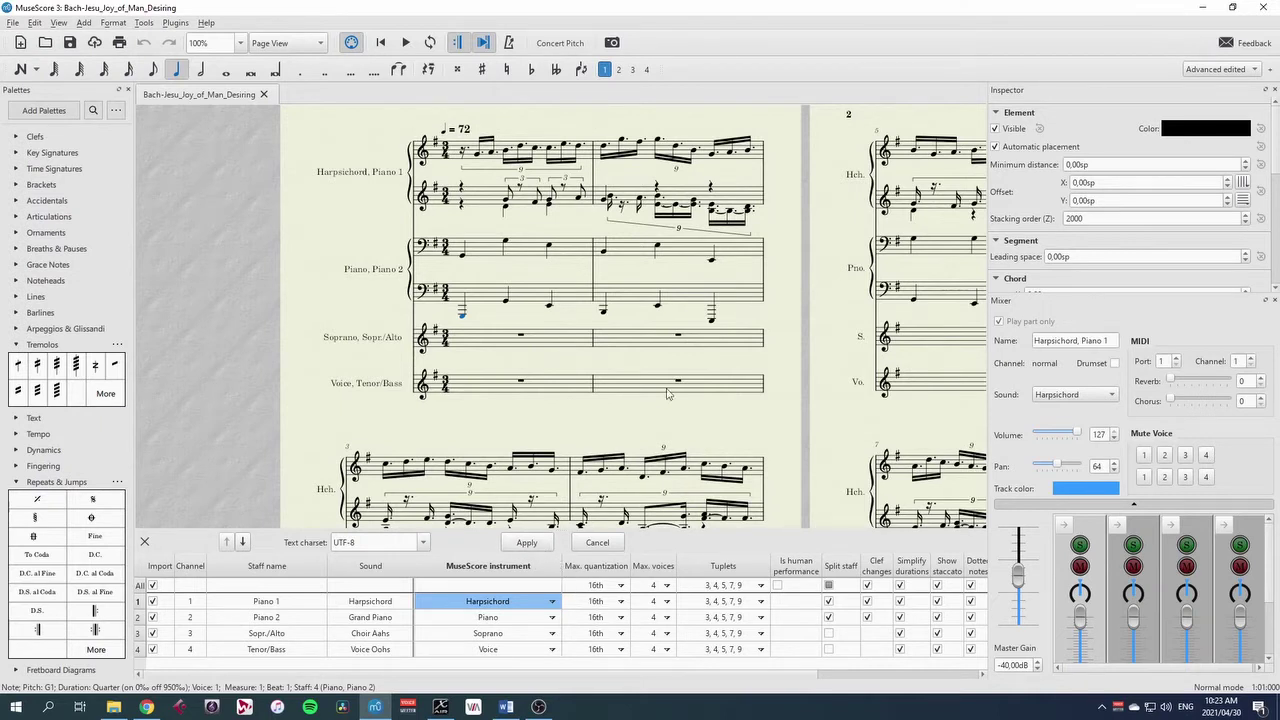
Step: Raise the measure 2 bass E an octave to E2 and reapply the import settings
click(712, 323)
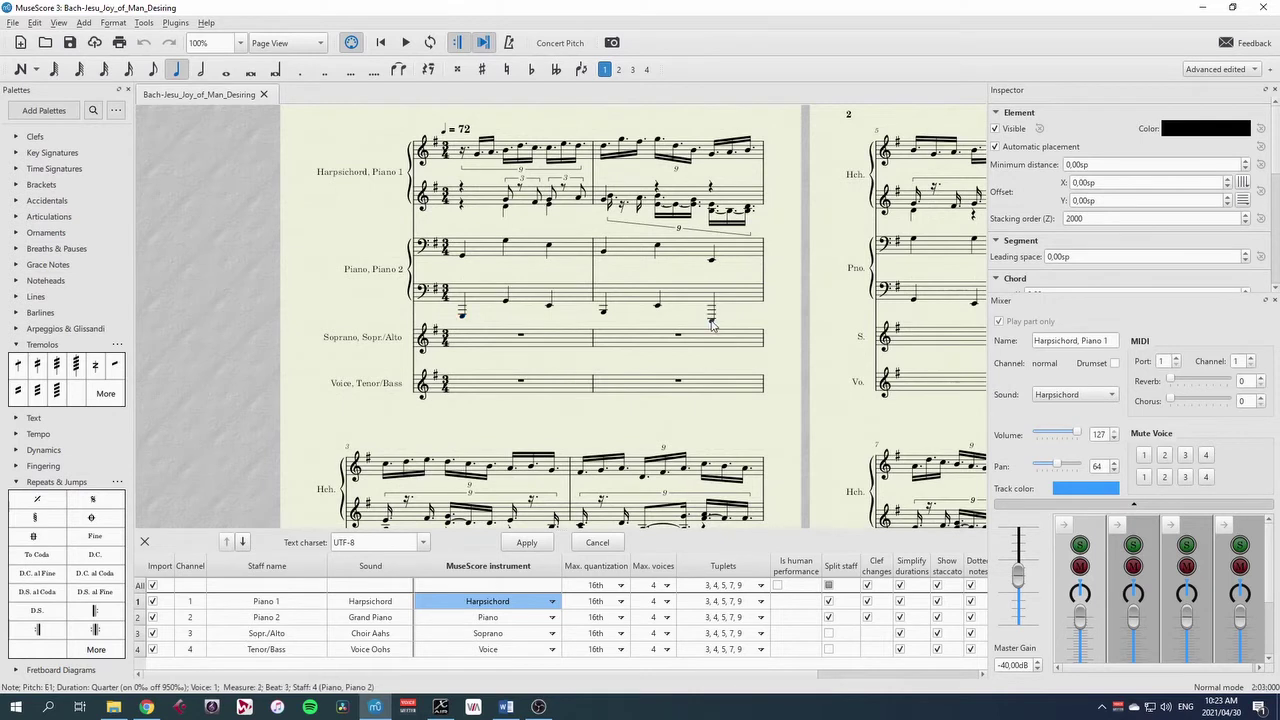
key(ctrl+Up)
click(536, 551)
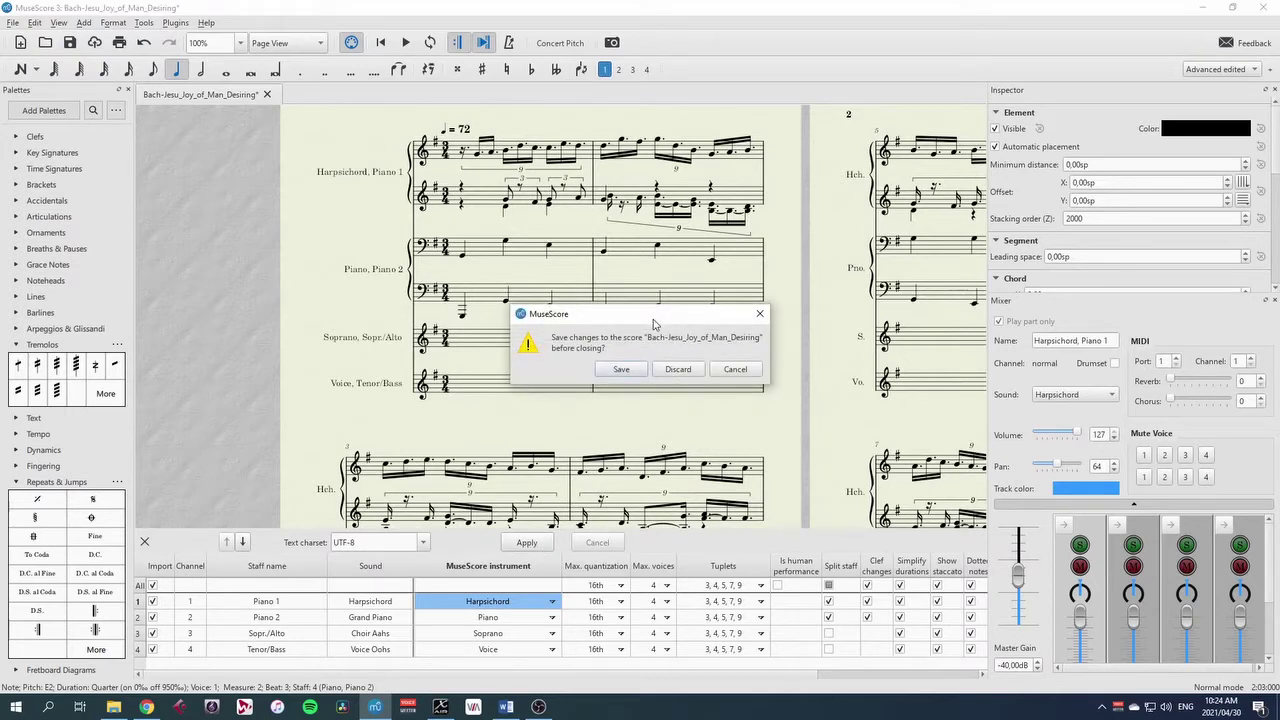
Step: Discard the unsaved octave edit so the Bach MIDI file reloads
click(678, 369)
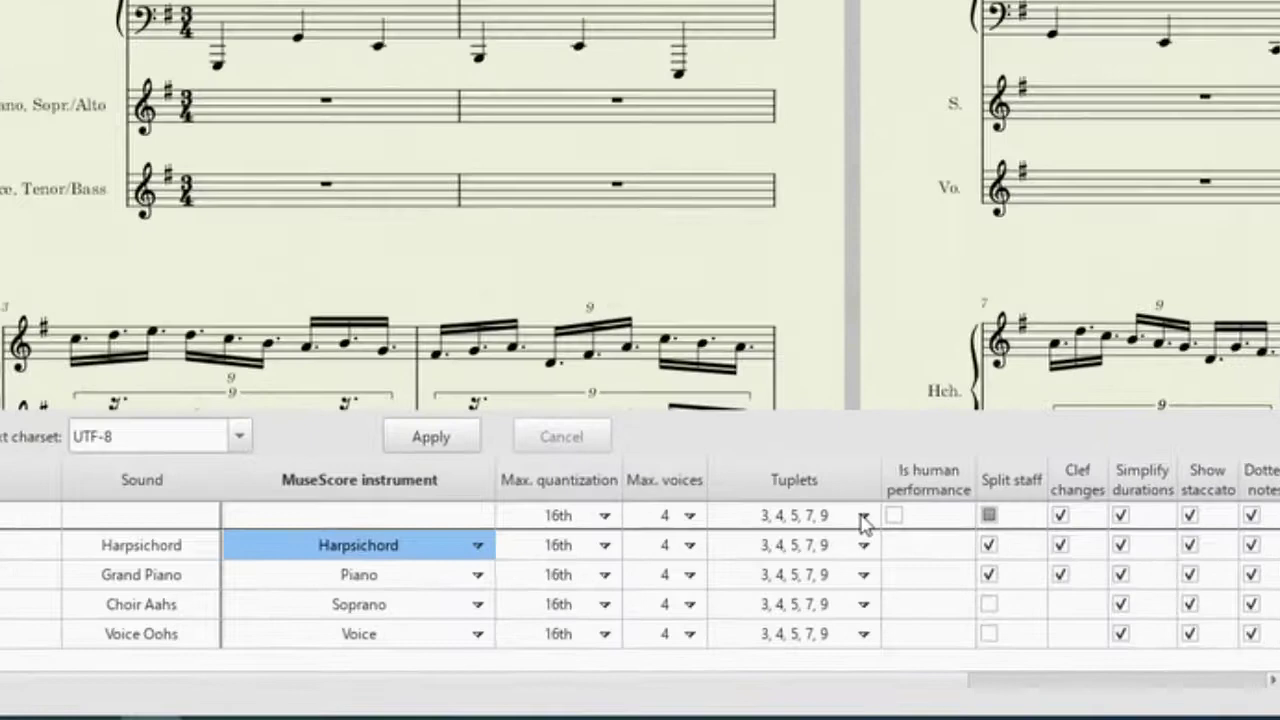
Step: Limit tuplet detection for all tracks to 3-plets only
click(862, 518)
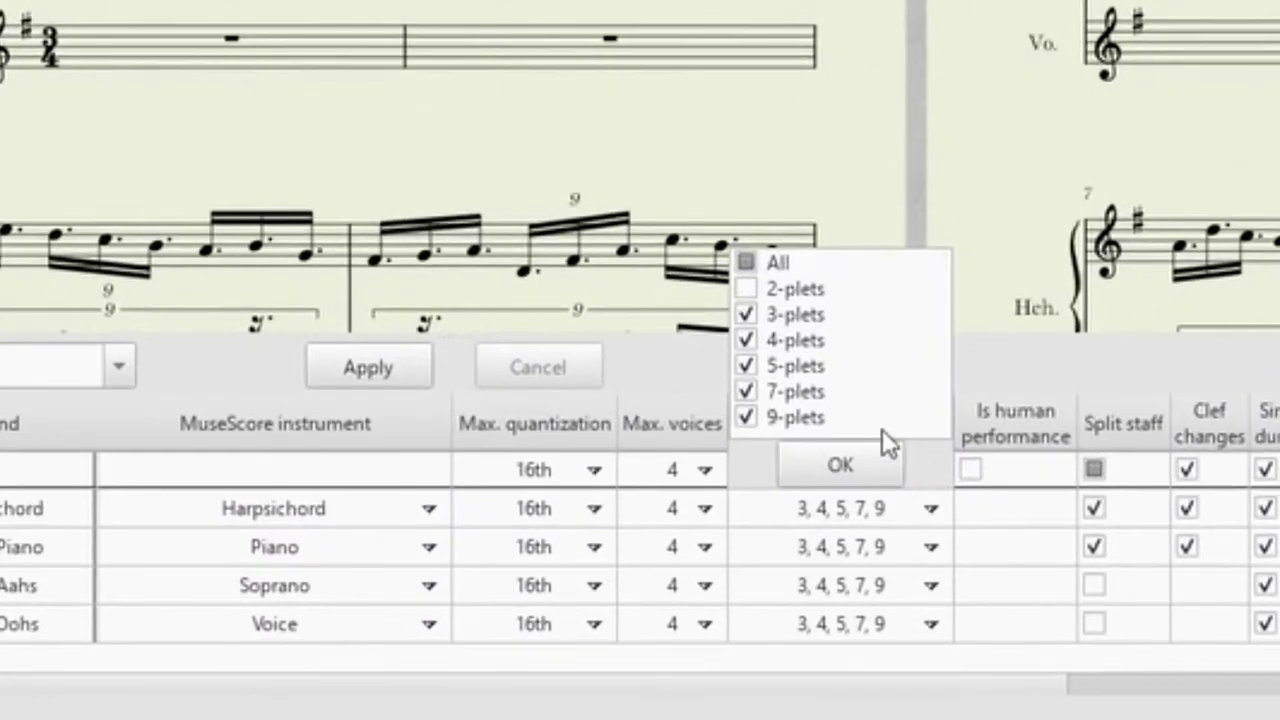
click(748, 262)
click(749, 264)
click(747, 316)
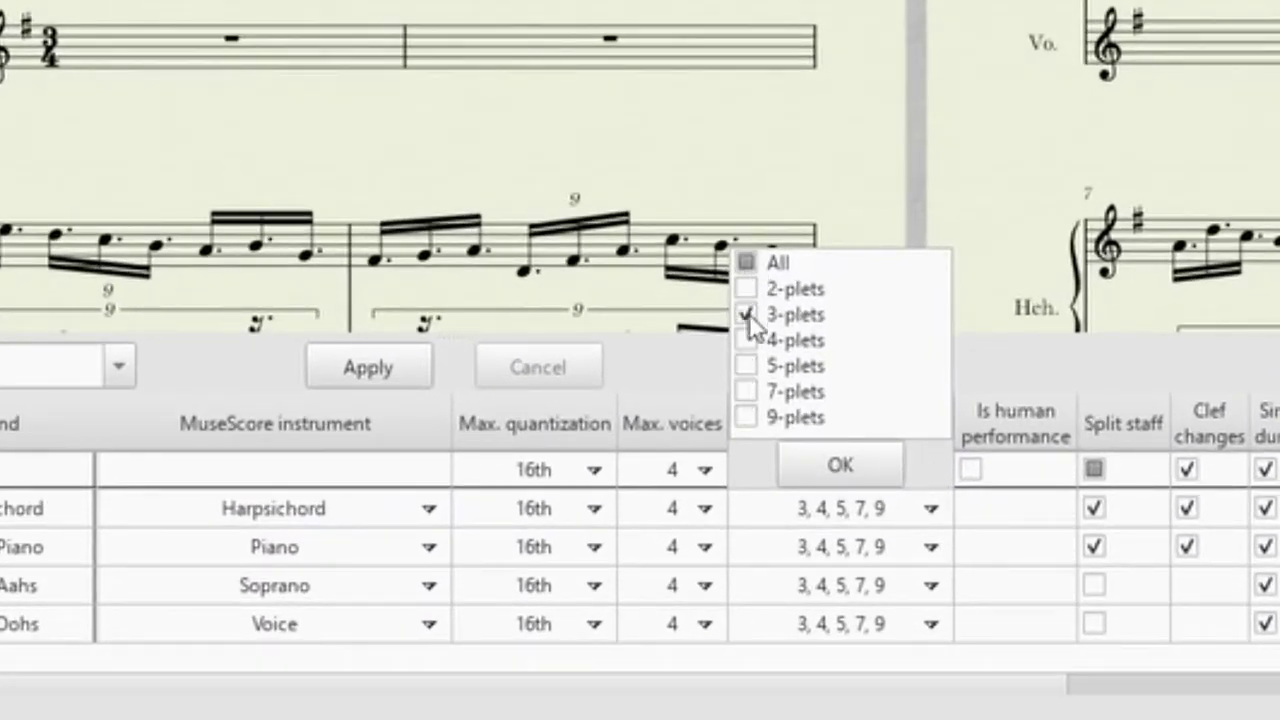
click(862, 469)
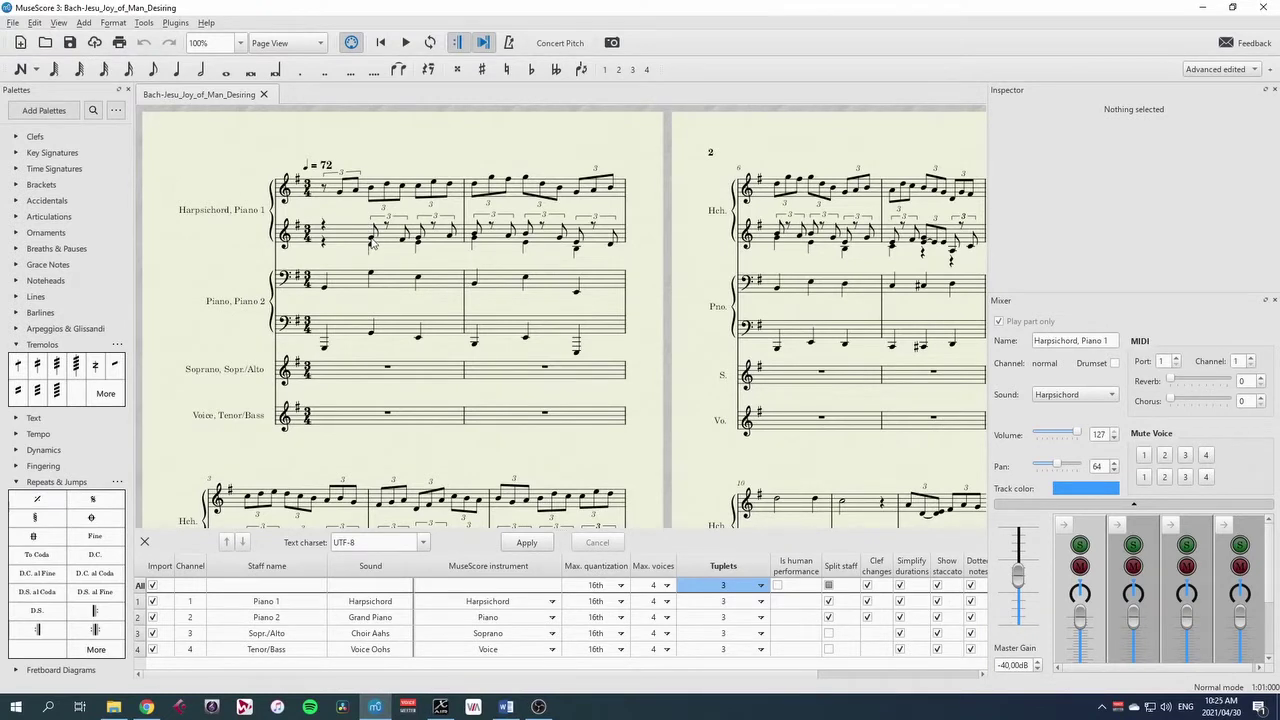
Step: Lengthen the lower harpsichord staff's triplet eighths to triplet quarters and change a B4 to E4
click(372, 240)
key(5)
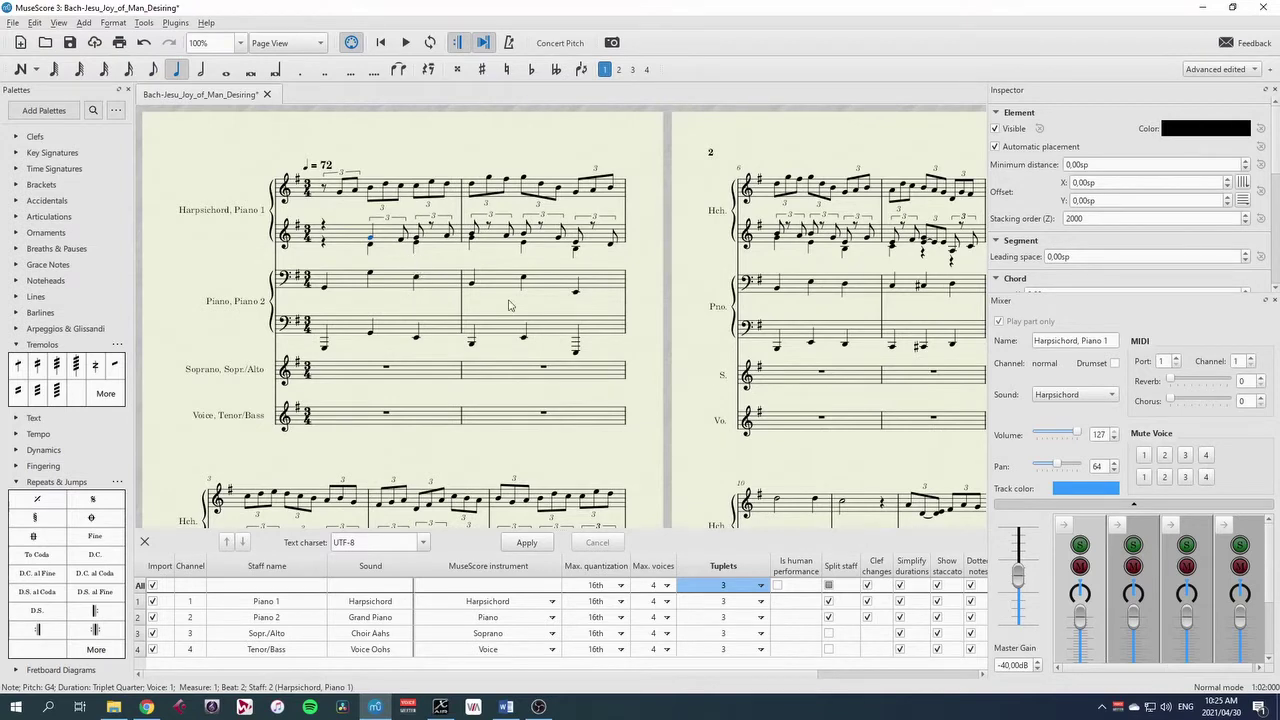
drag(652, 350, 727, 279)
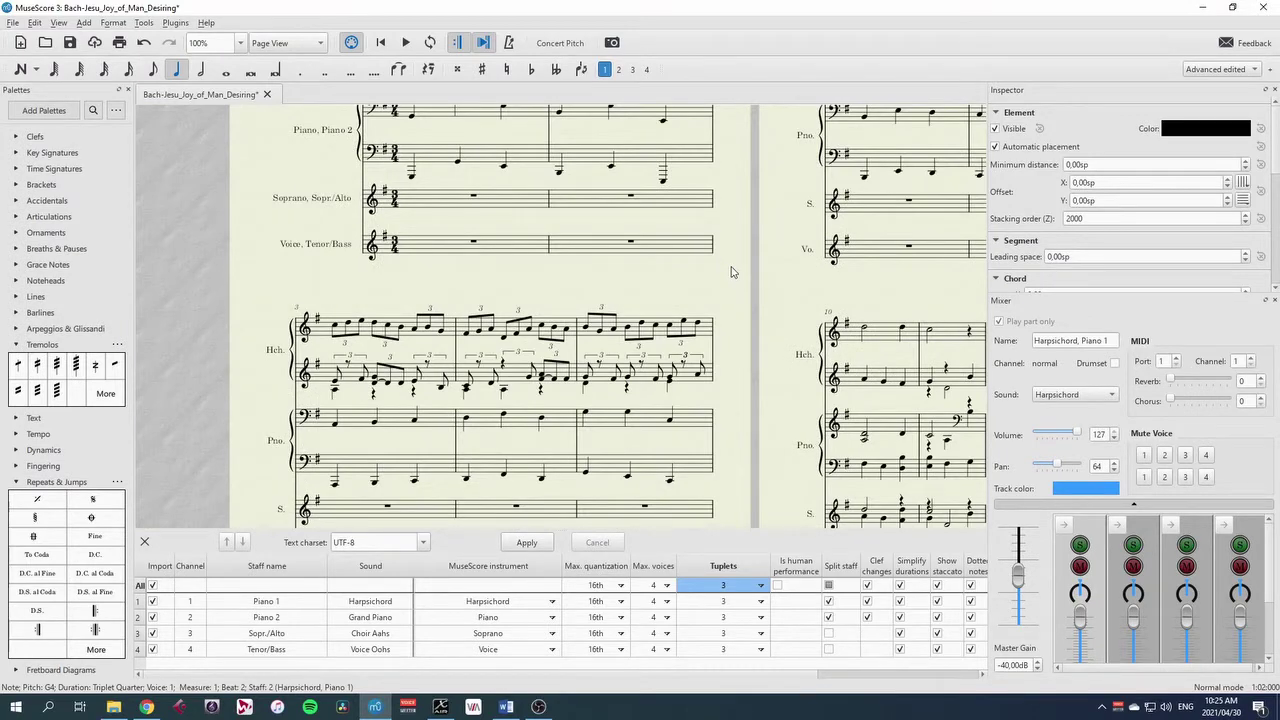
drag(731, 272, 729, 411)
click(500, 206)
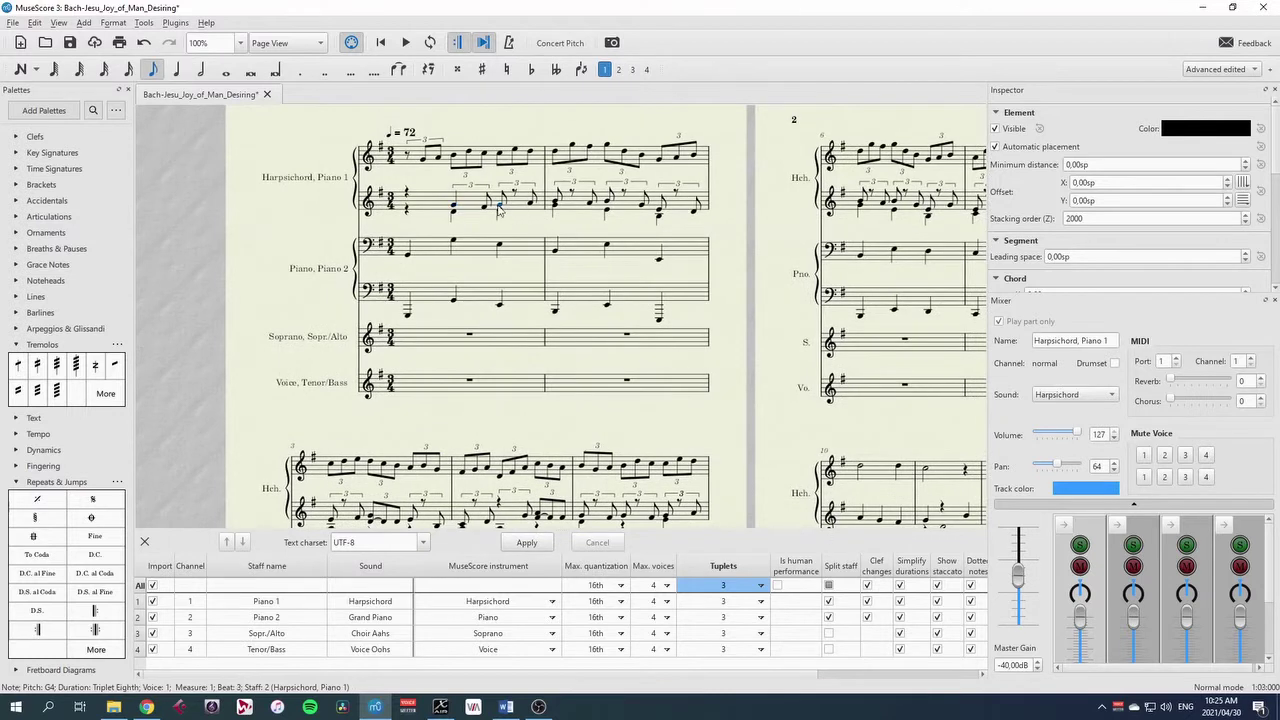
key(5)
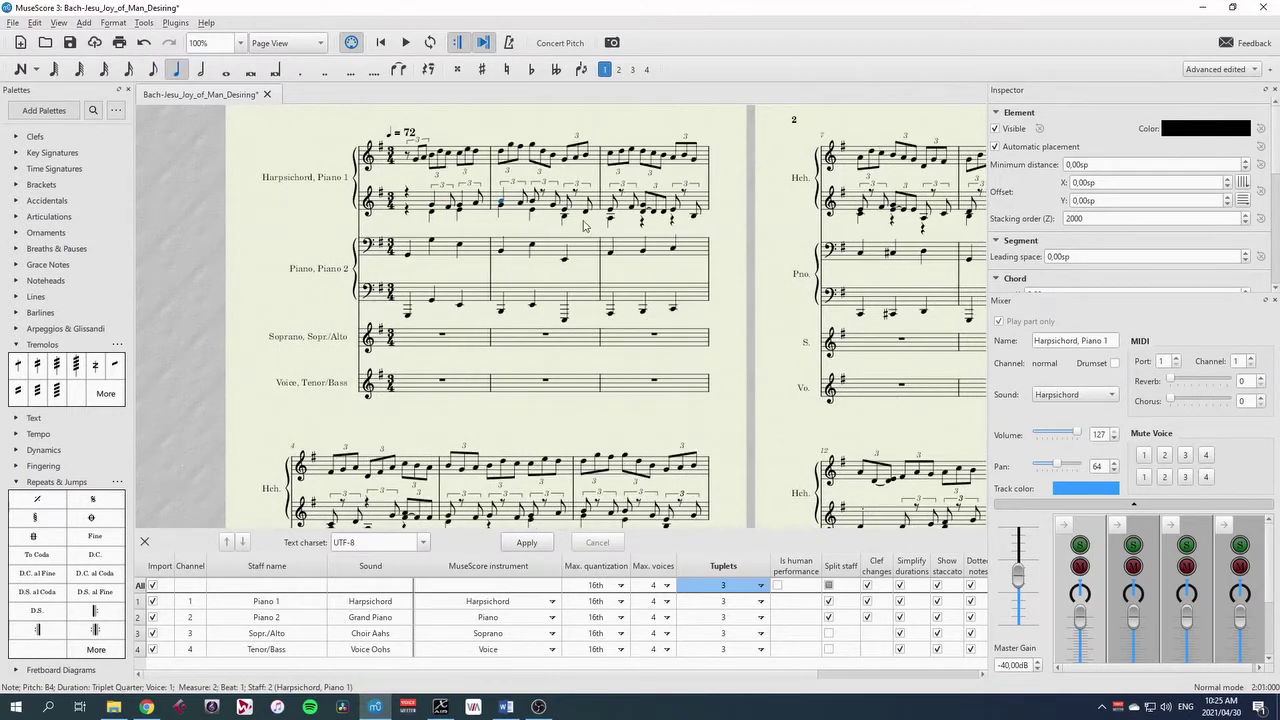
key(Right)
key(5)
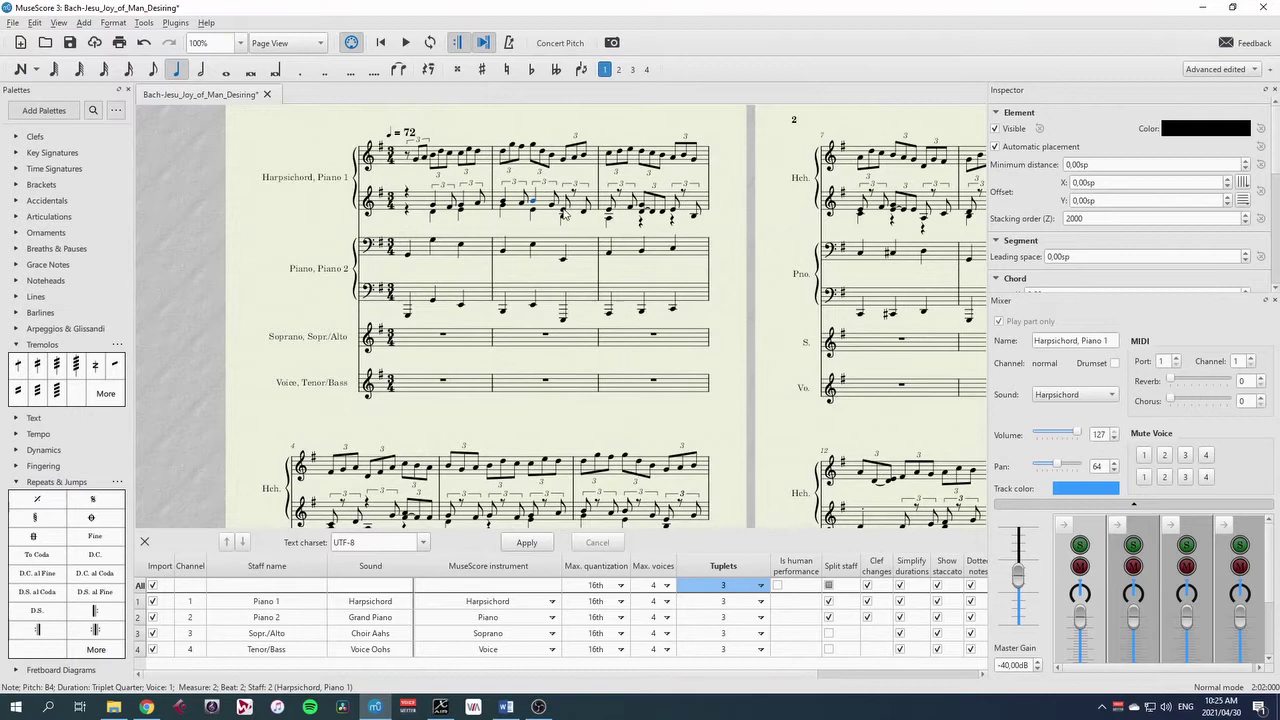
key(e)
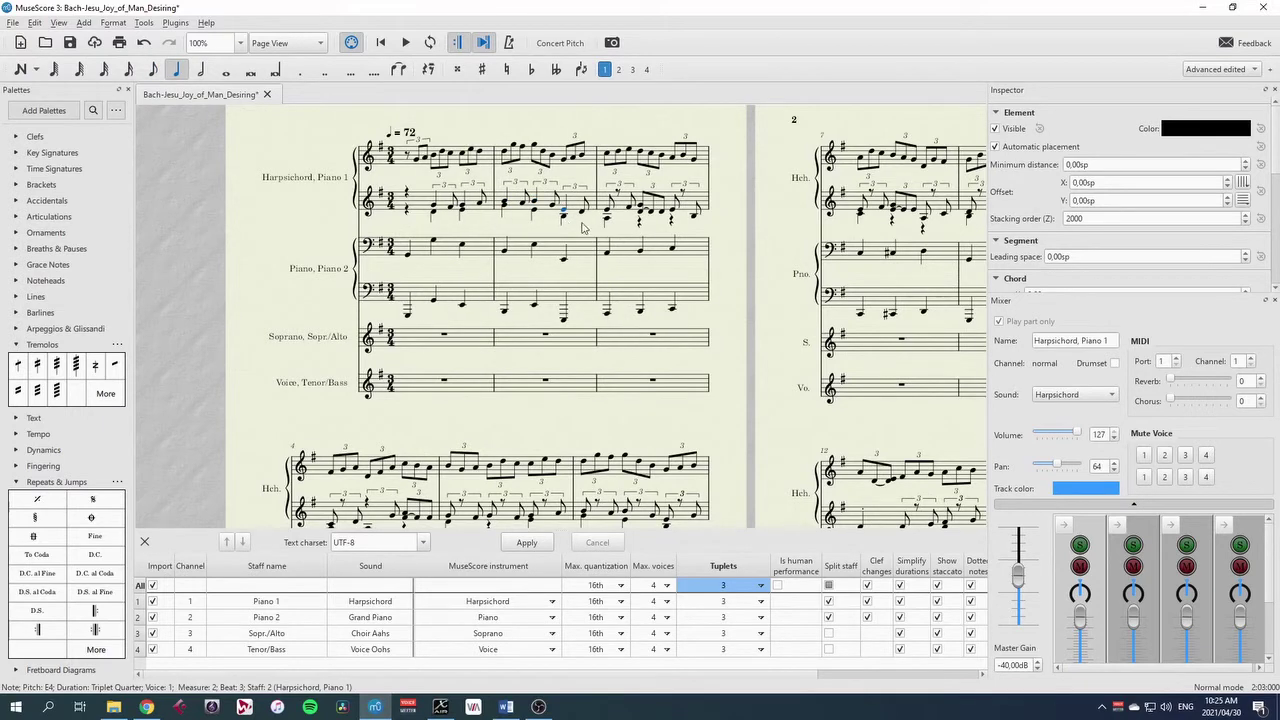
Step: Play back from the C4 in measure 4, then bring the Piano 2 staves into view
scroll(597, 241, down, 3)
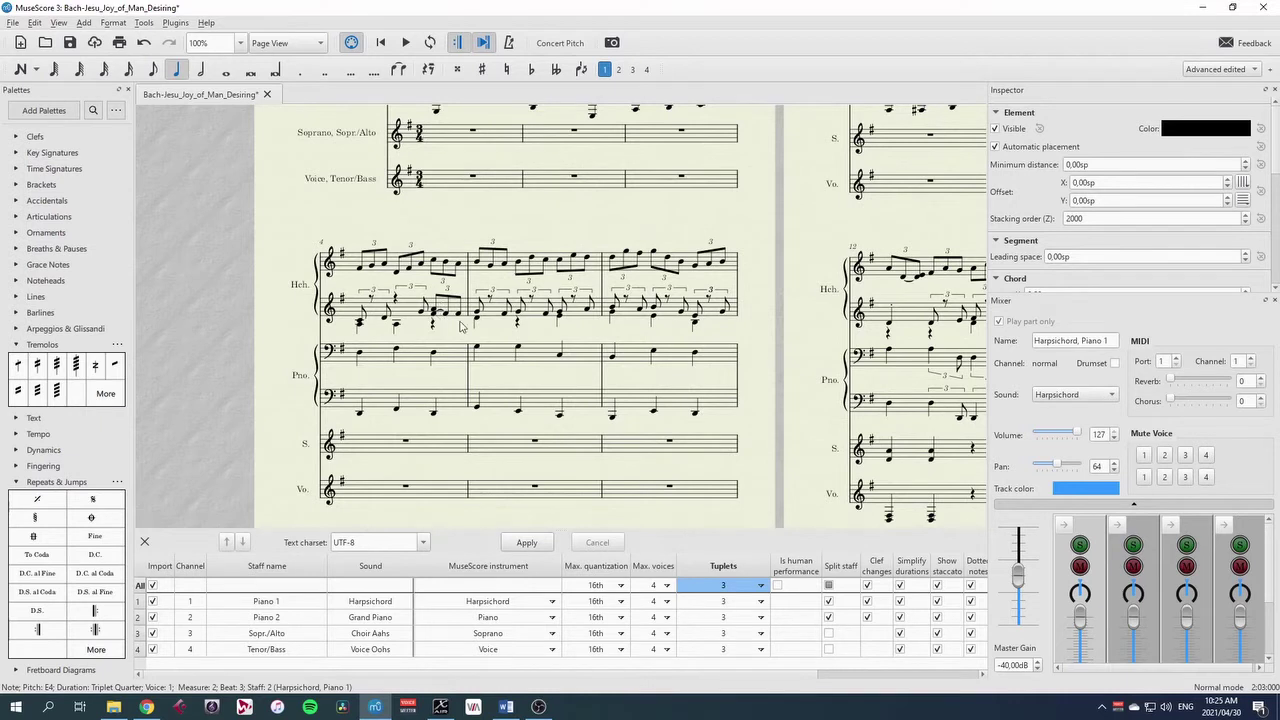
click(360, 323)
key(space)
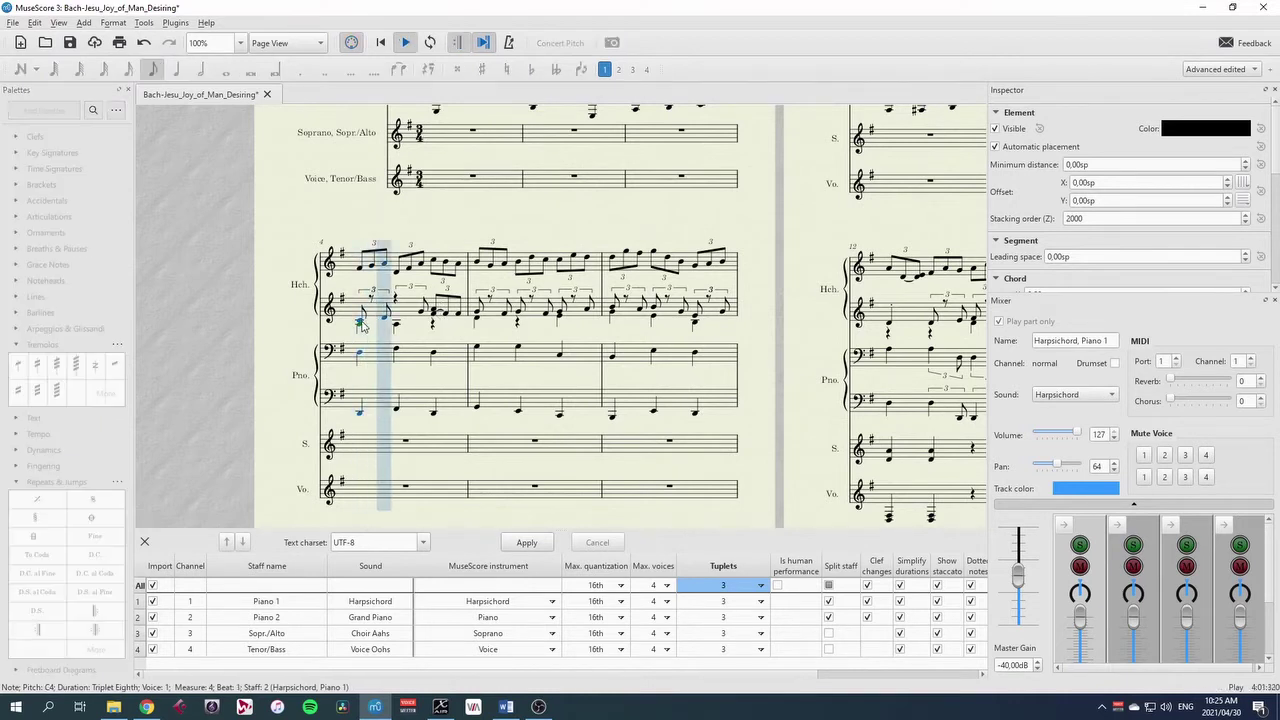
key(space)
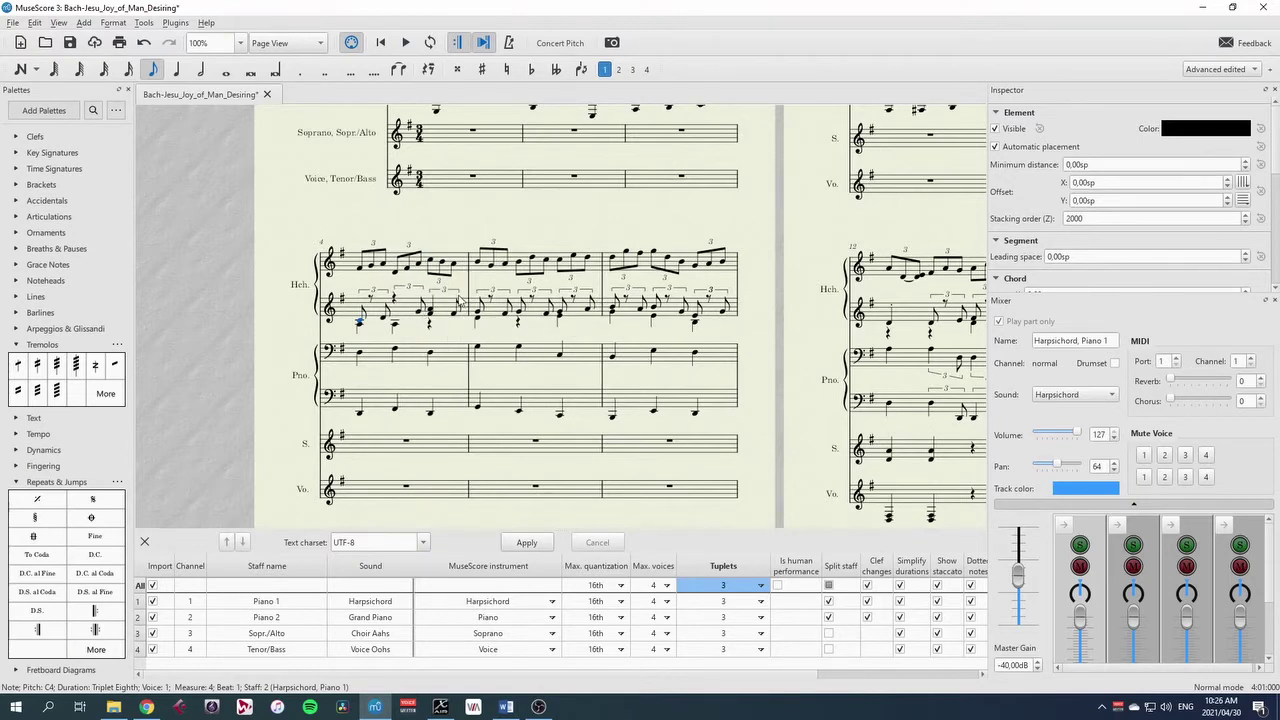
drag(484, 283, 472, 387)
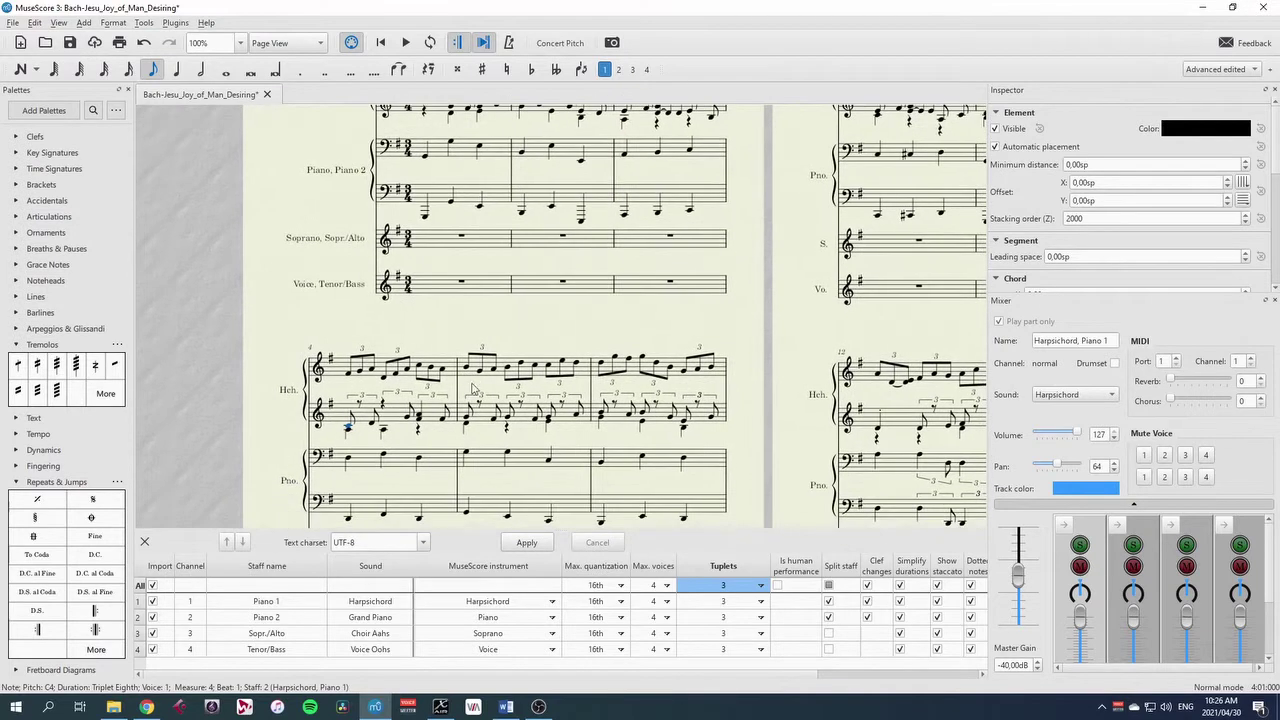
Step: Set Max. voices to 1 for all tracks and reimport, discarding unsaved edits
click(668, 589)
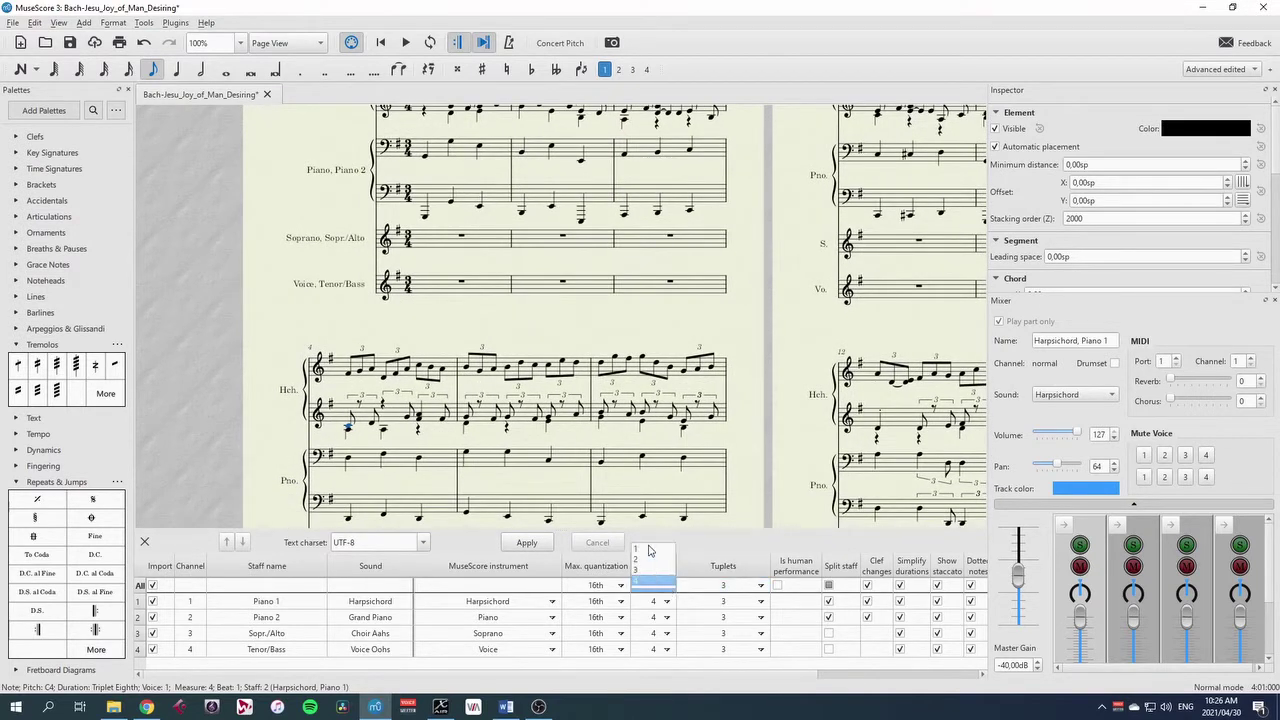
click(654, 549)
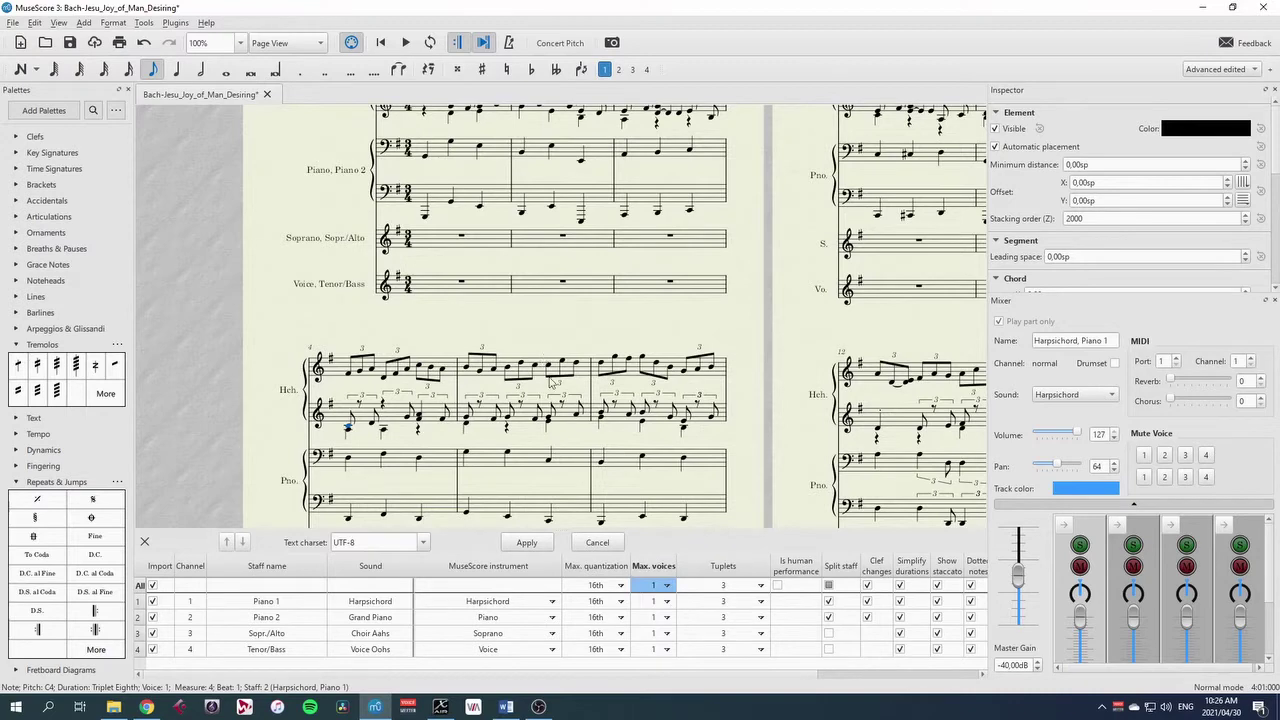
click(527, 543)
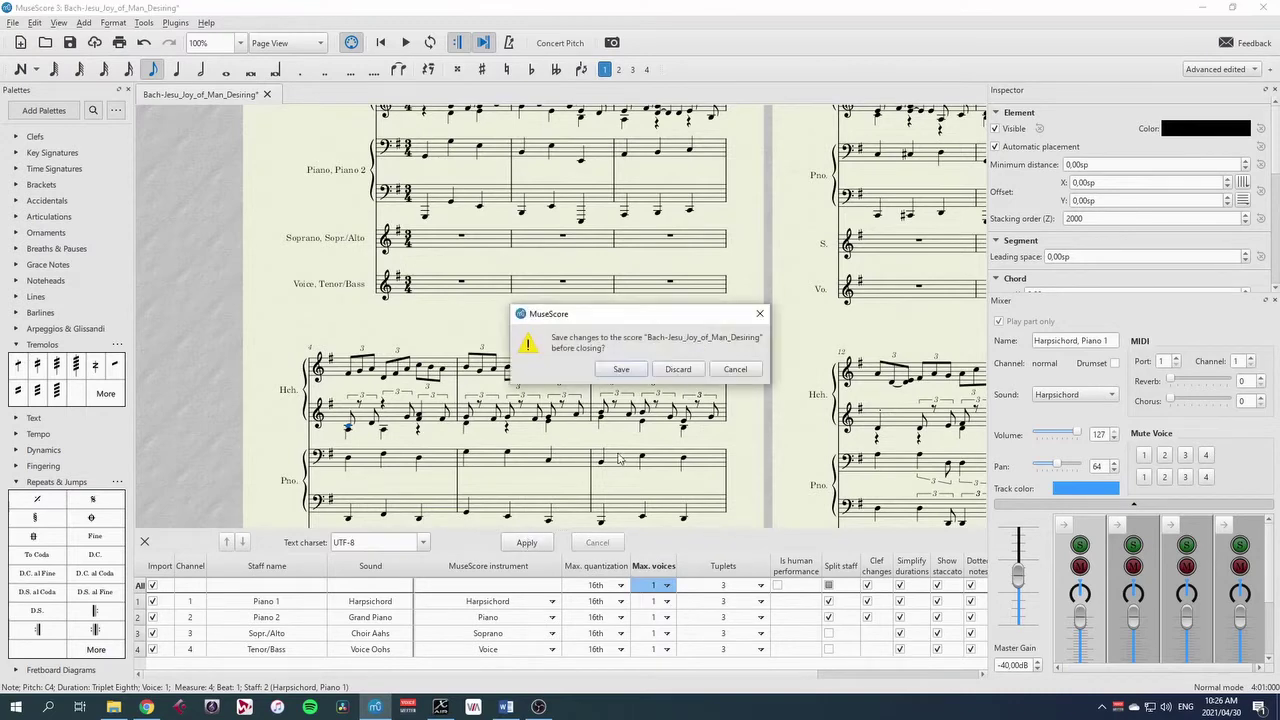
click(678, 373)
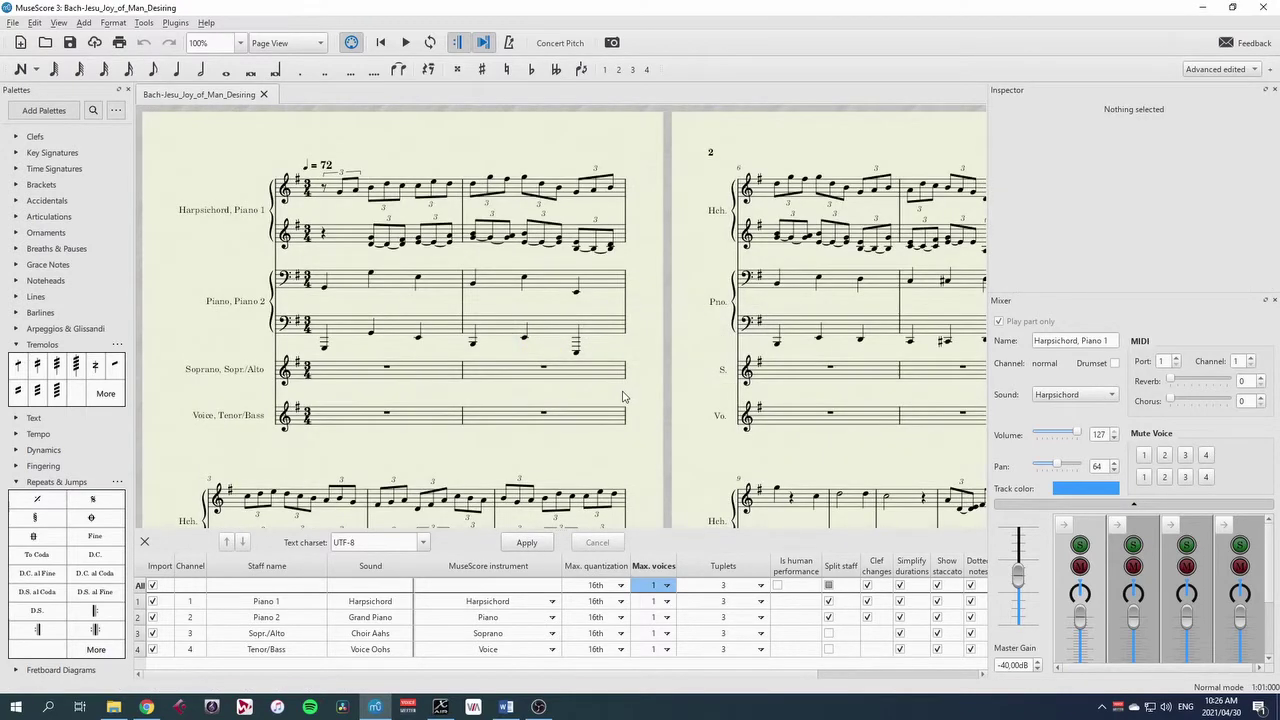
Step: Re-enter Piano 1's lower staff, measures 1–3, as triplet quarters G4, G4, B4, G, G, E4, E4, D4, E4
click(371, 242)
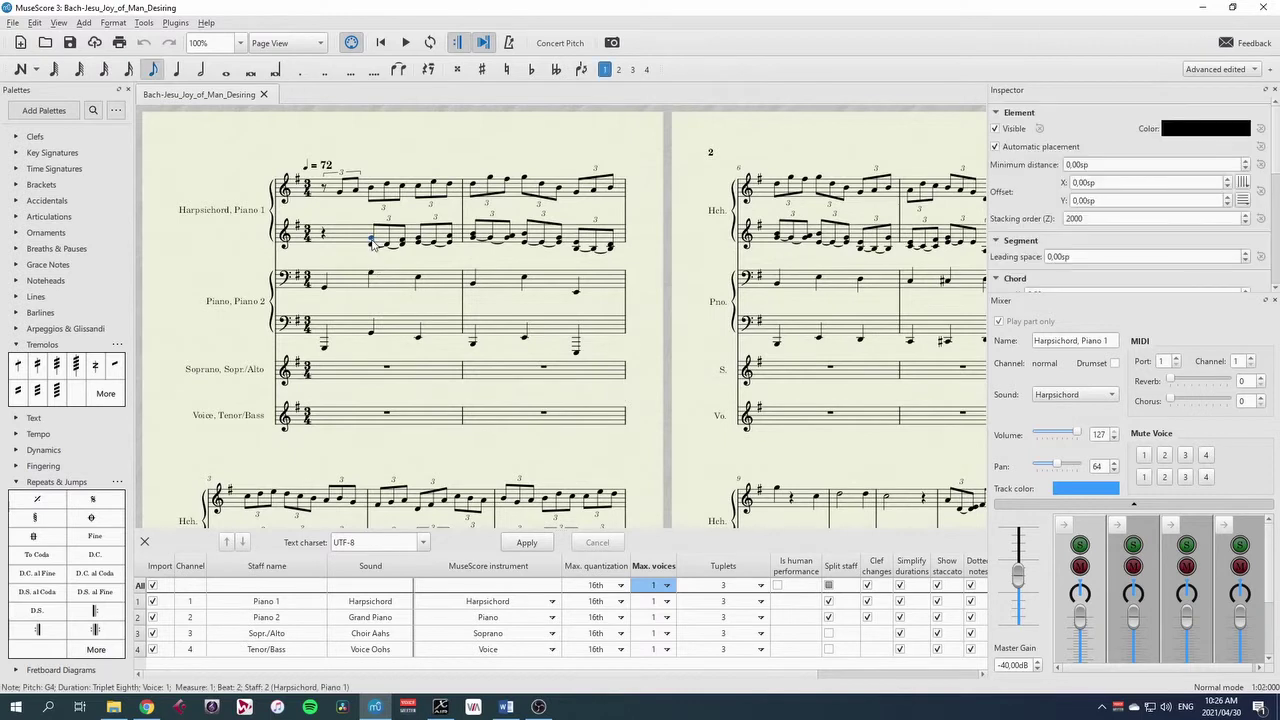
key(5)
key(r)
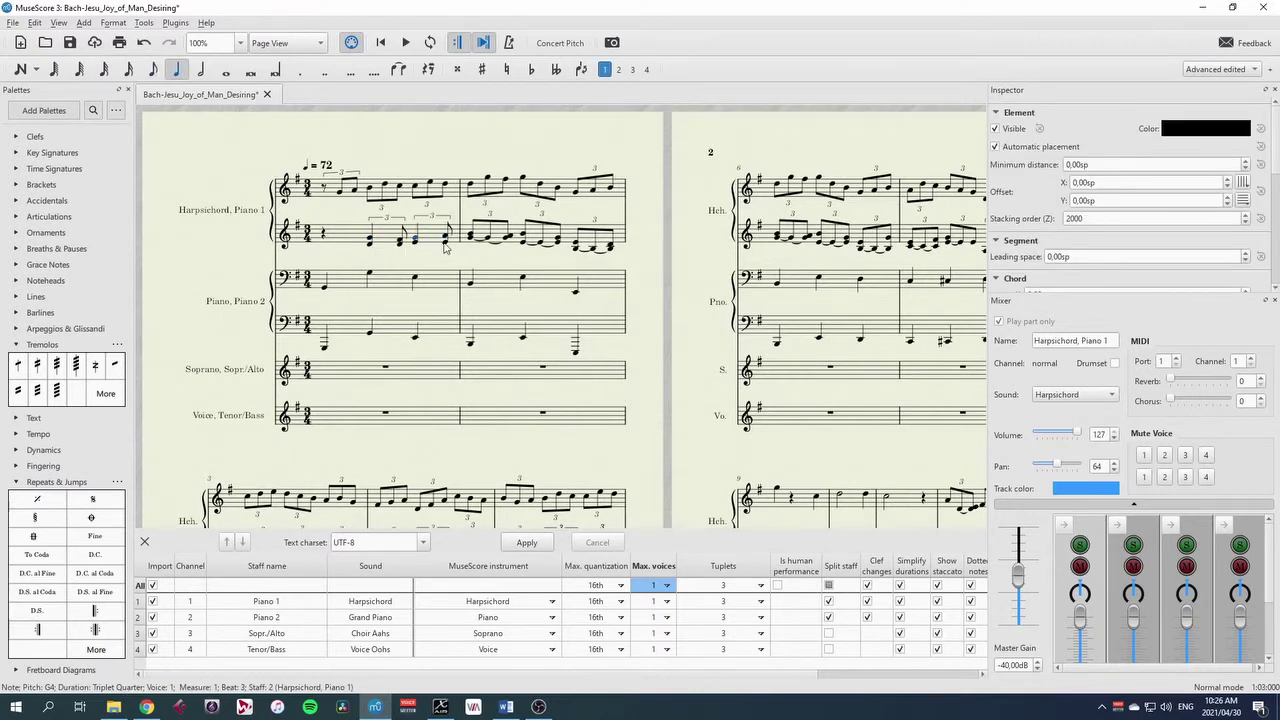
key(b)
key(g)
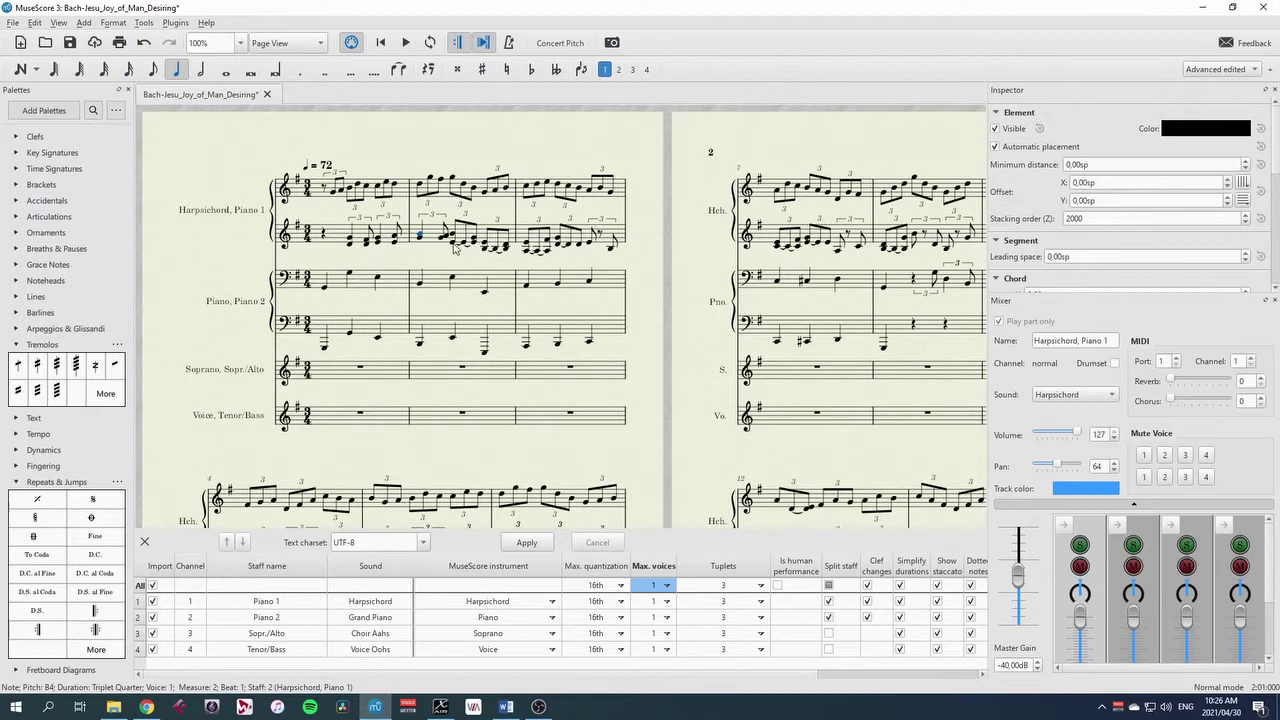
key(g)
key(e)
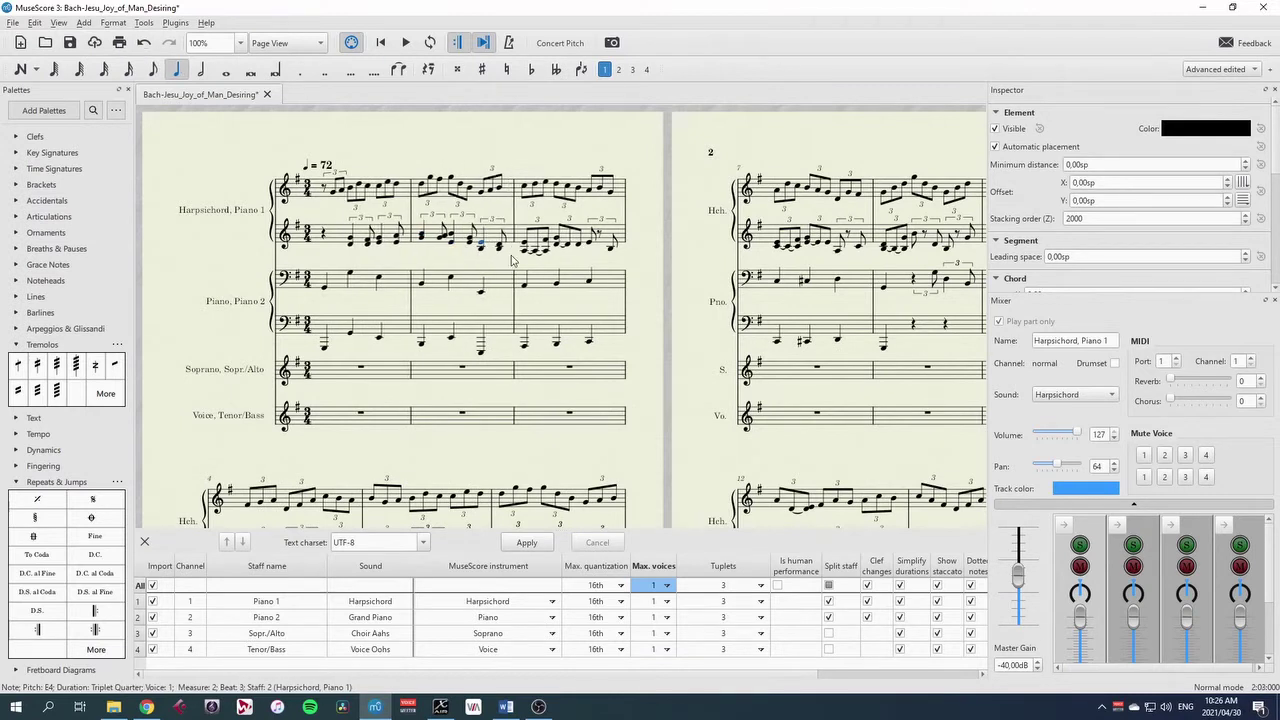
key(e)
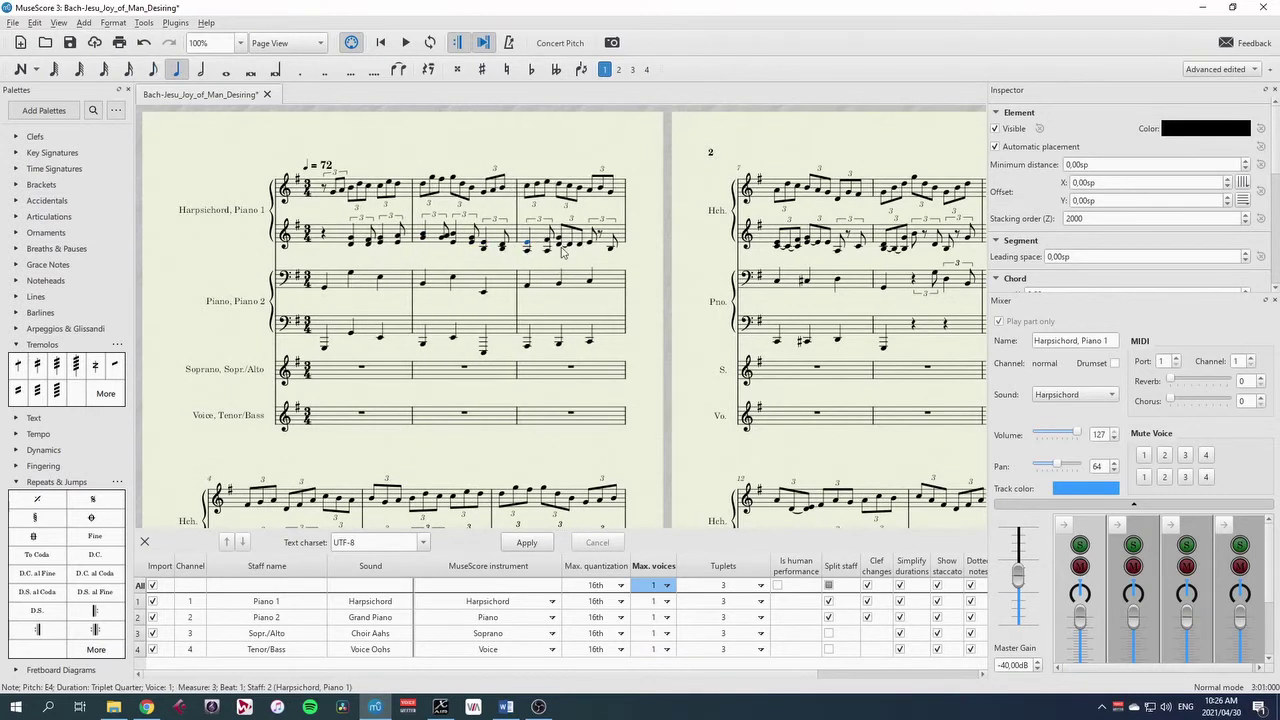
key(d)
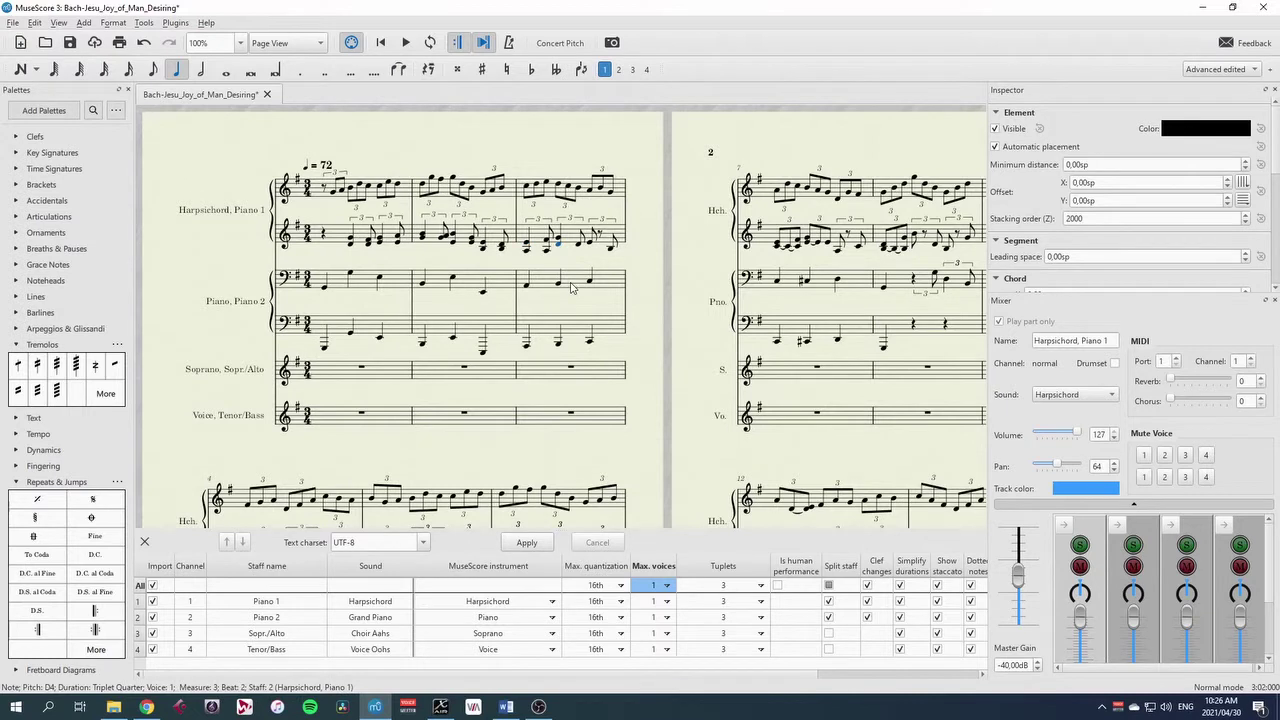
key(e)
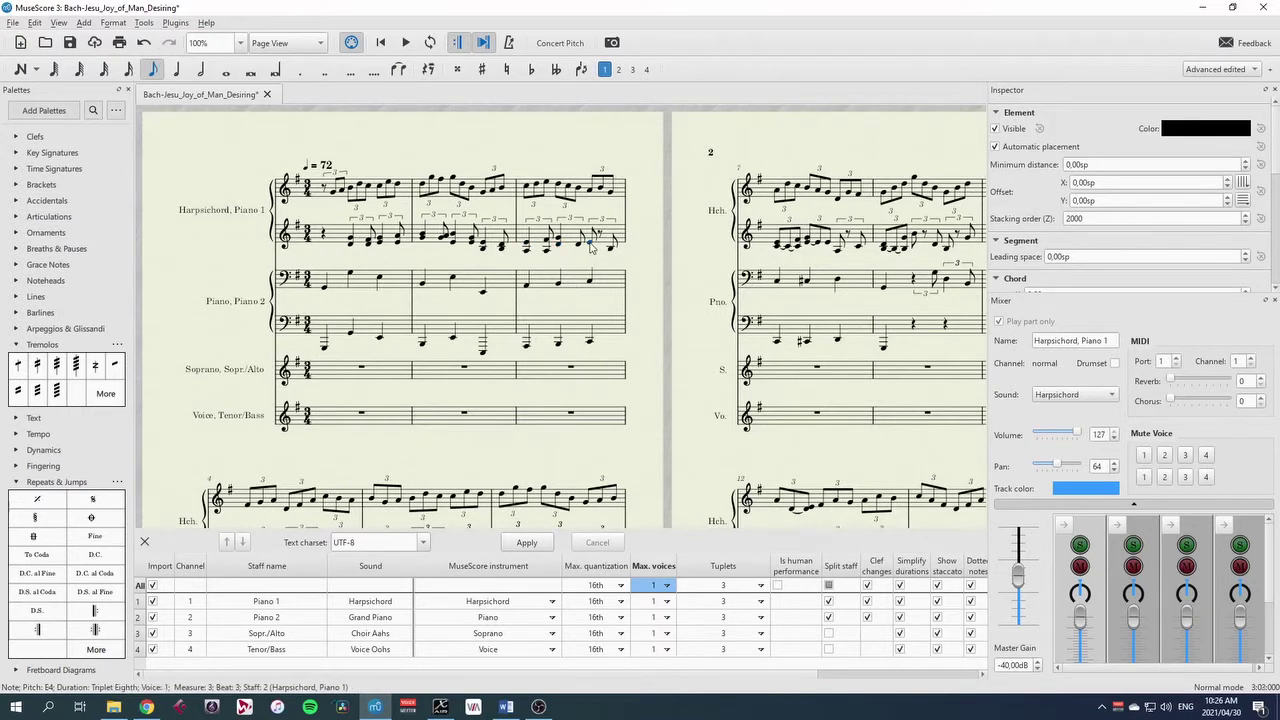
key(Escape)
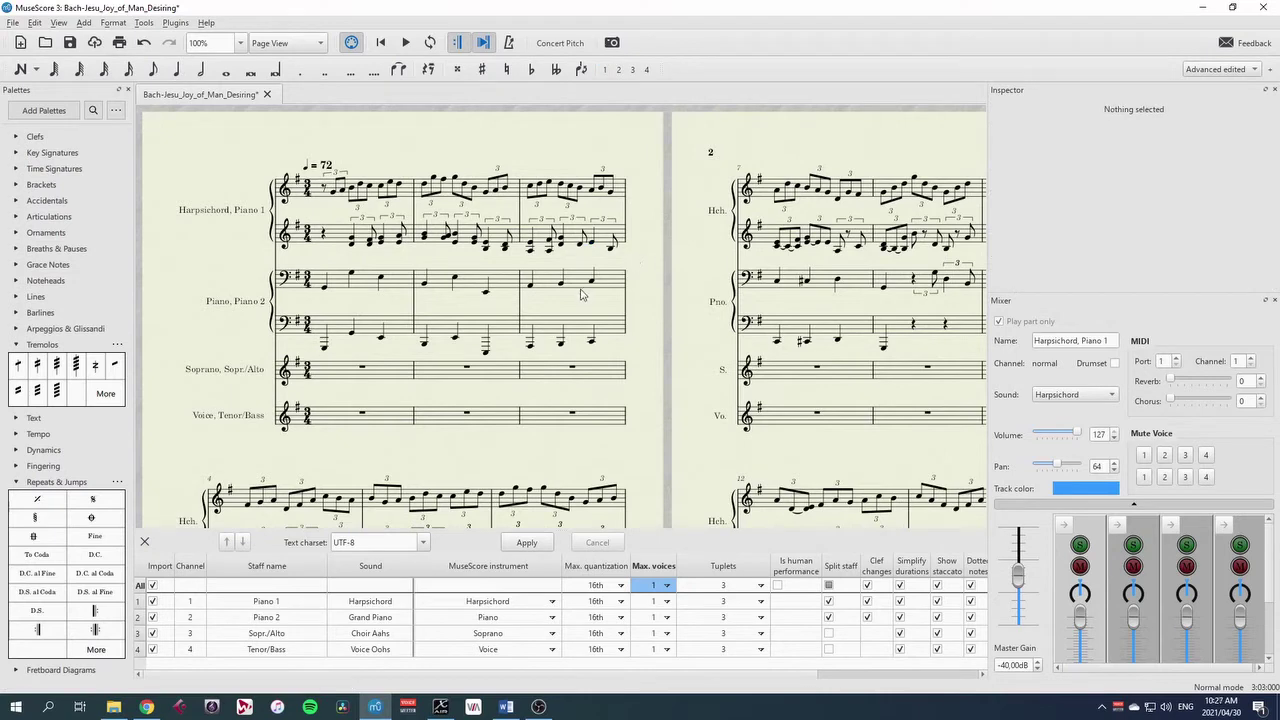
scroll(652, 390, down, 1)
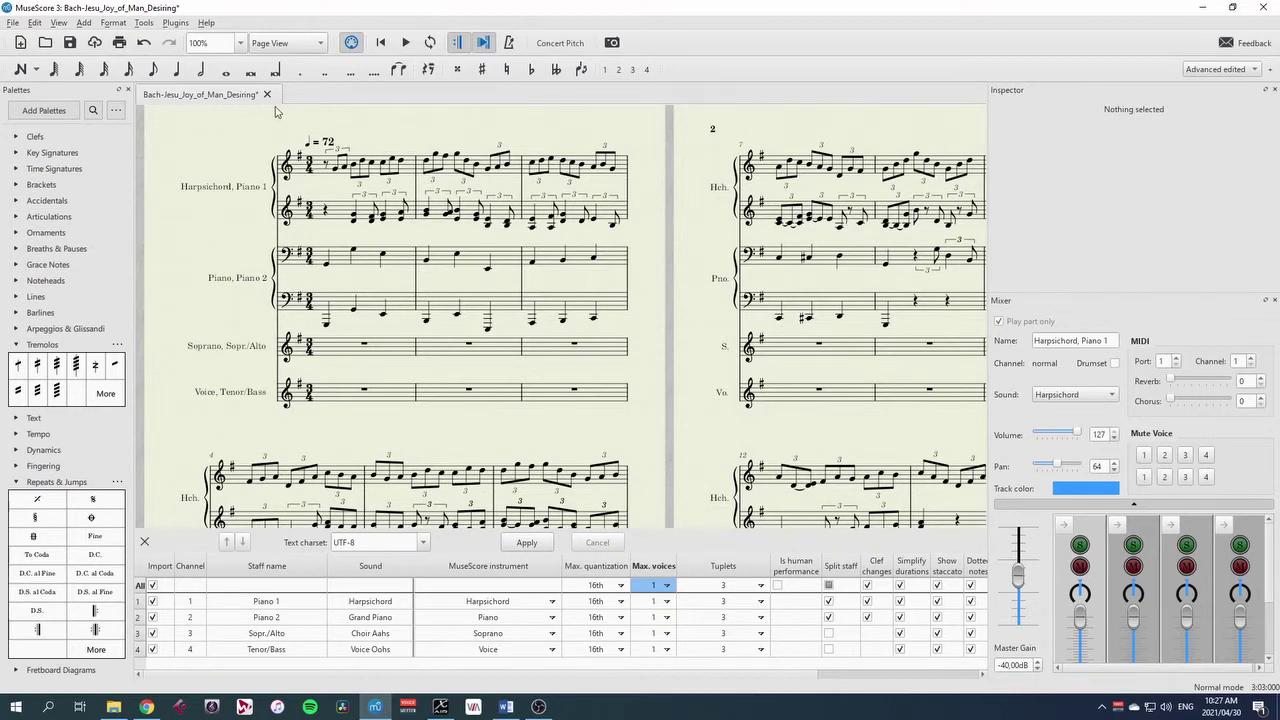
click(266, 94)
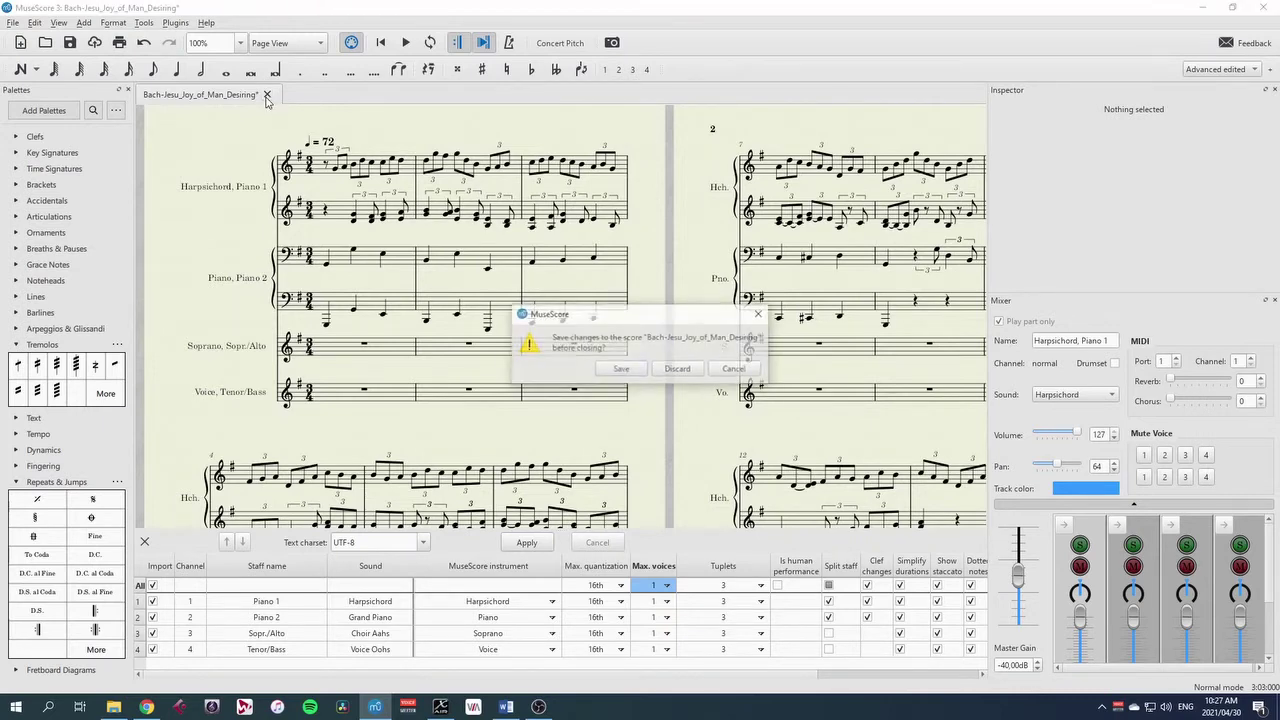
click(688, 370)
click(113, 707)
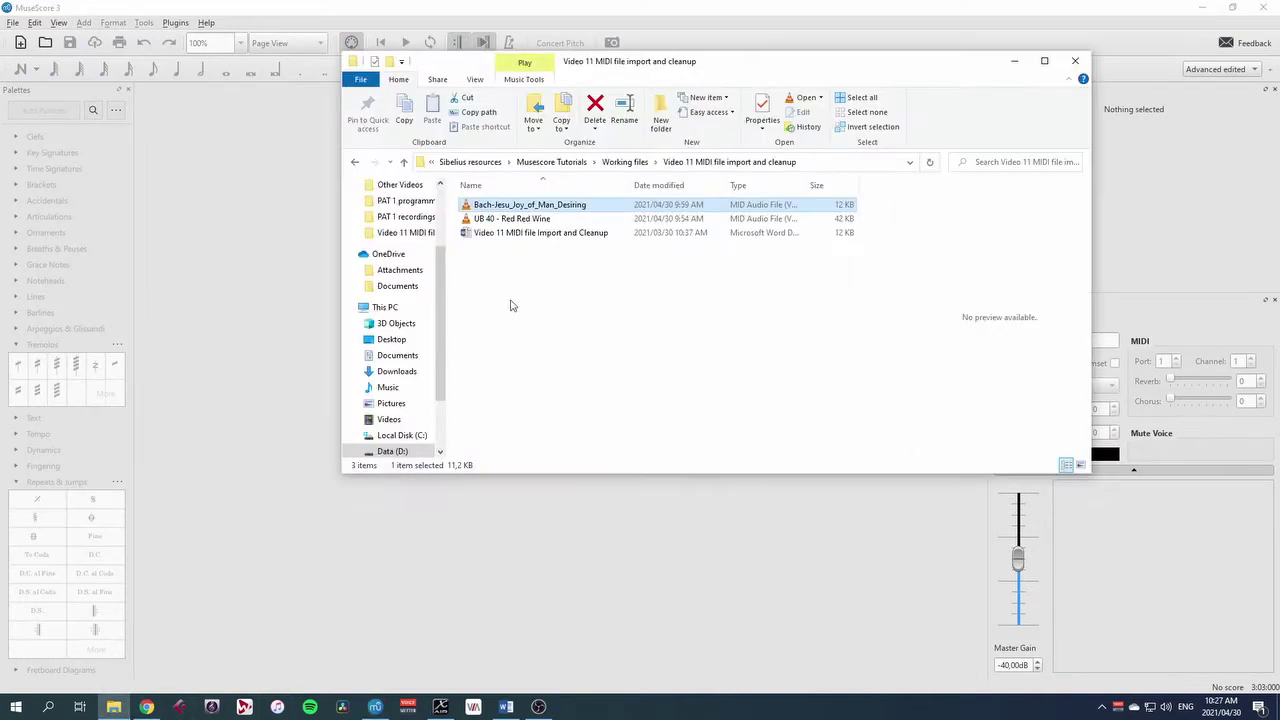
click(515, 218)
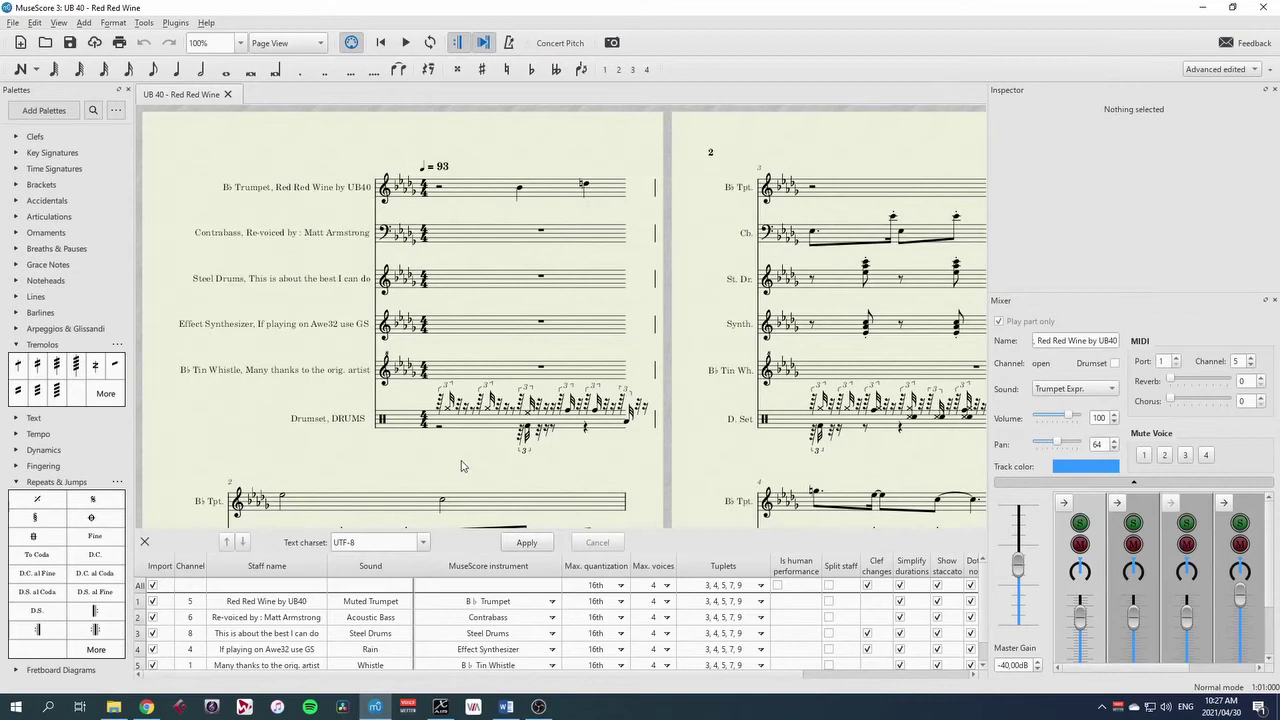
drag(595, 477, 540, 436)
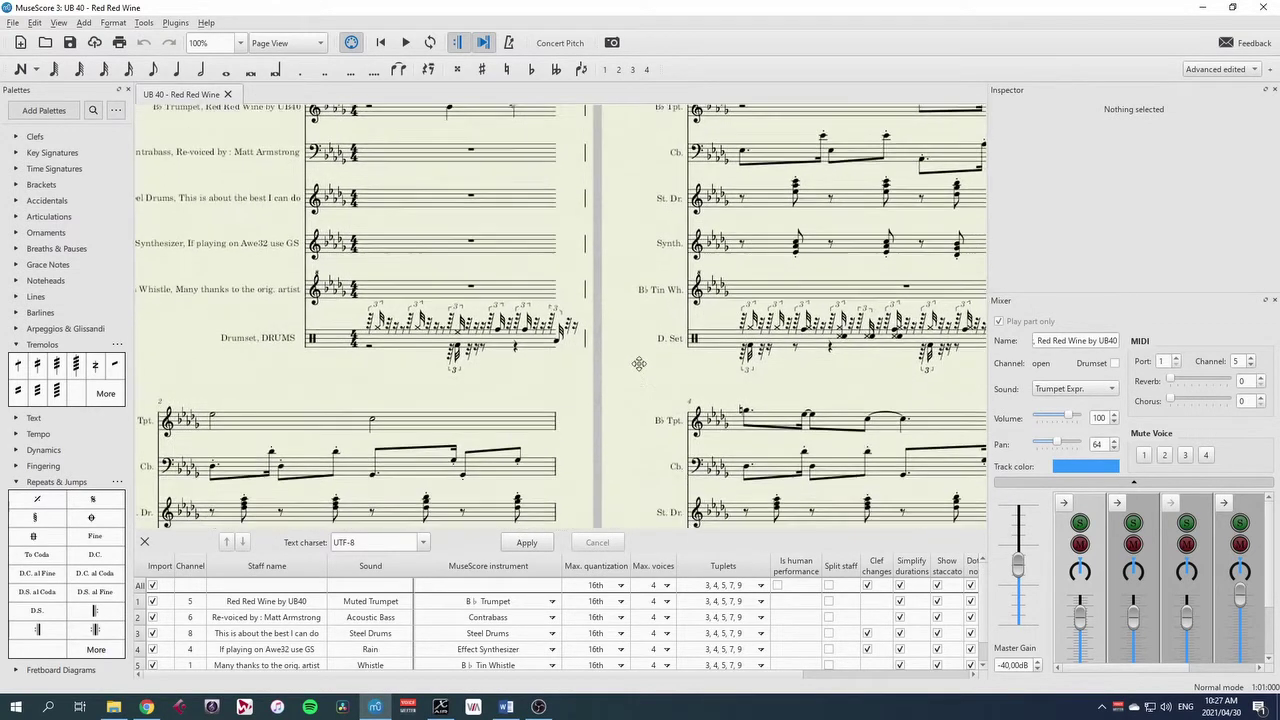
drag(659, 433, 690, 363)
click(320, 45)
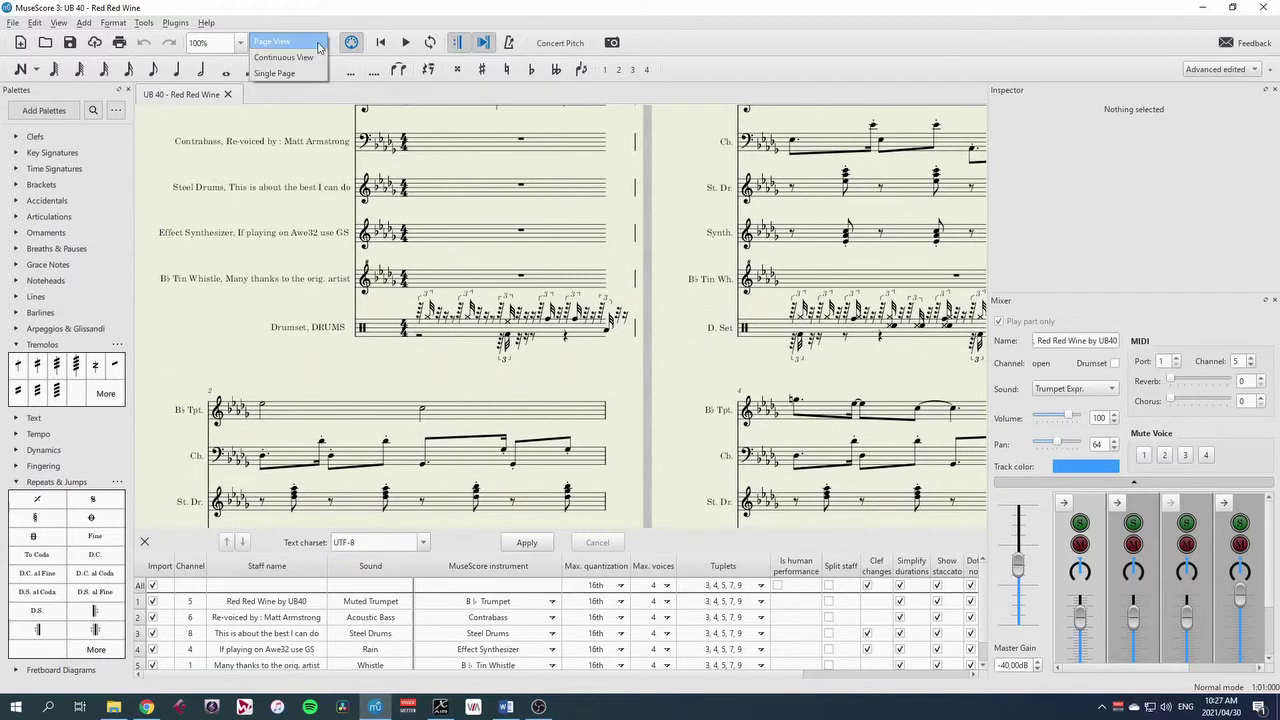
click(310, 58)
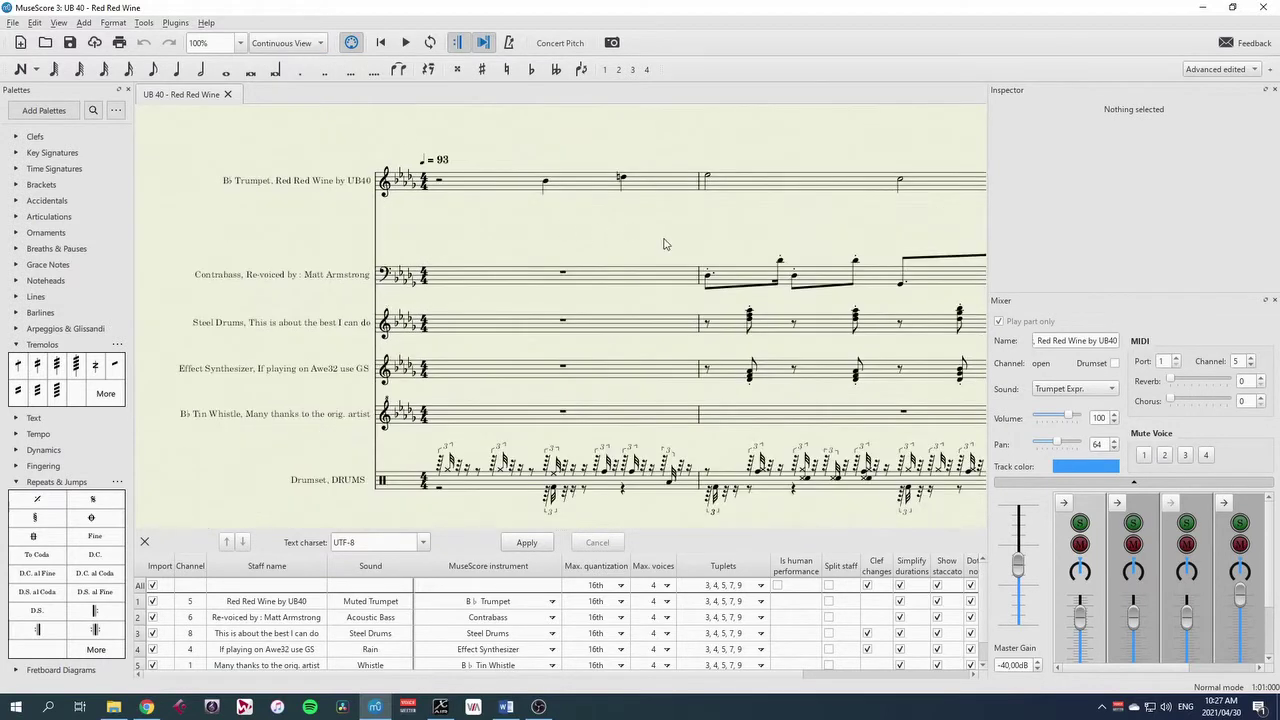
drag(666, 243, 517, 220)
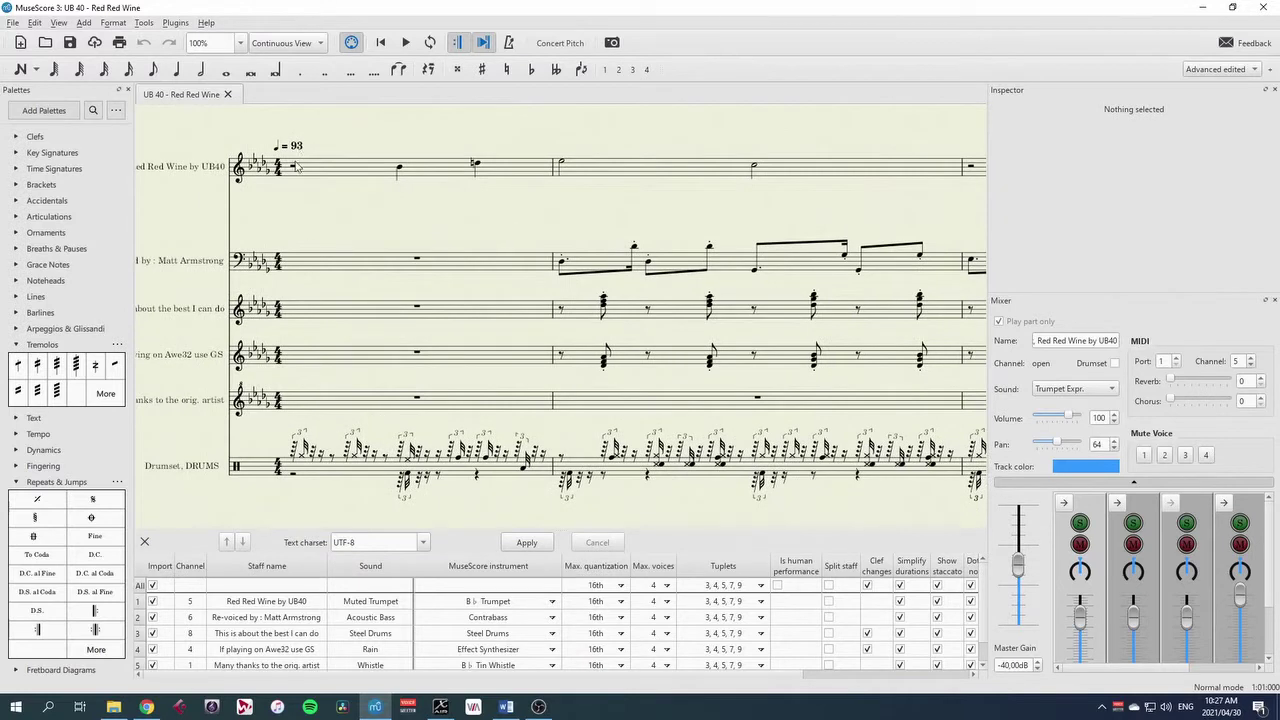
click(294, 168)
key(space)
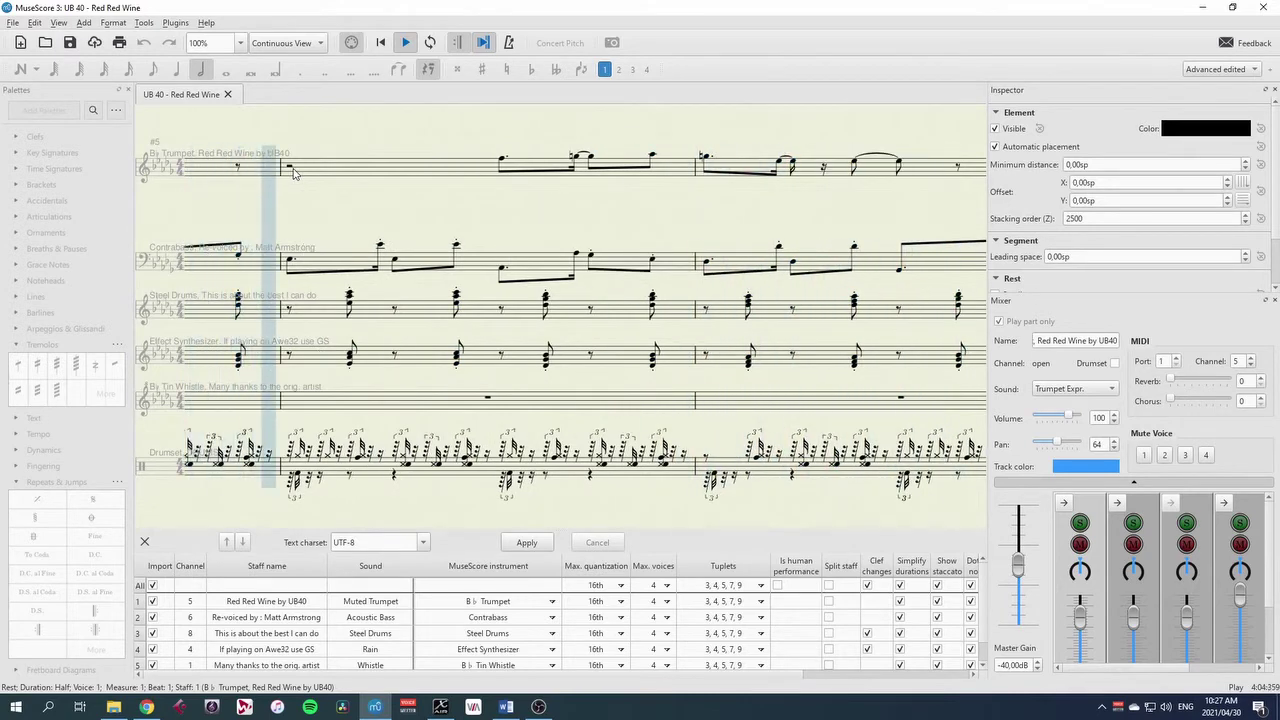
key(space)
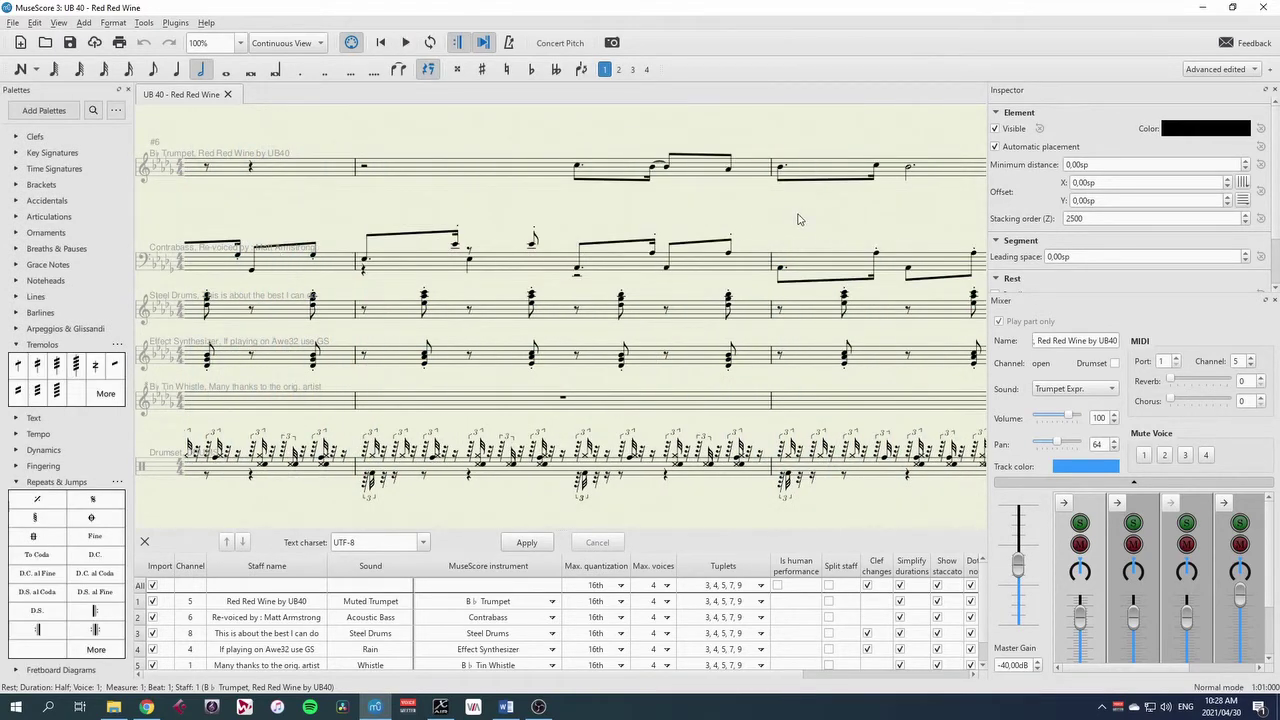
drag(798, 219, 835, 209)
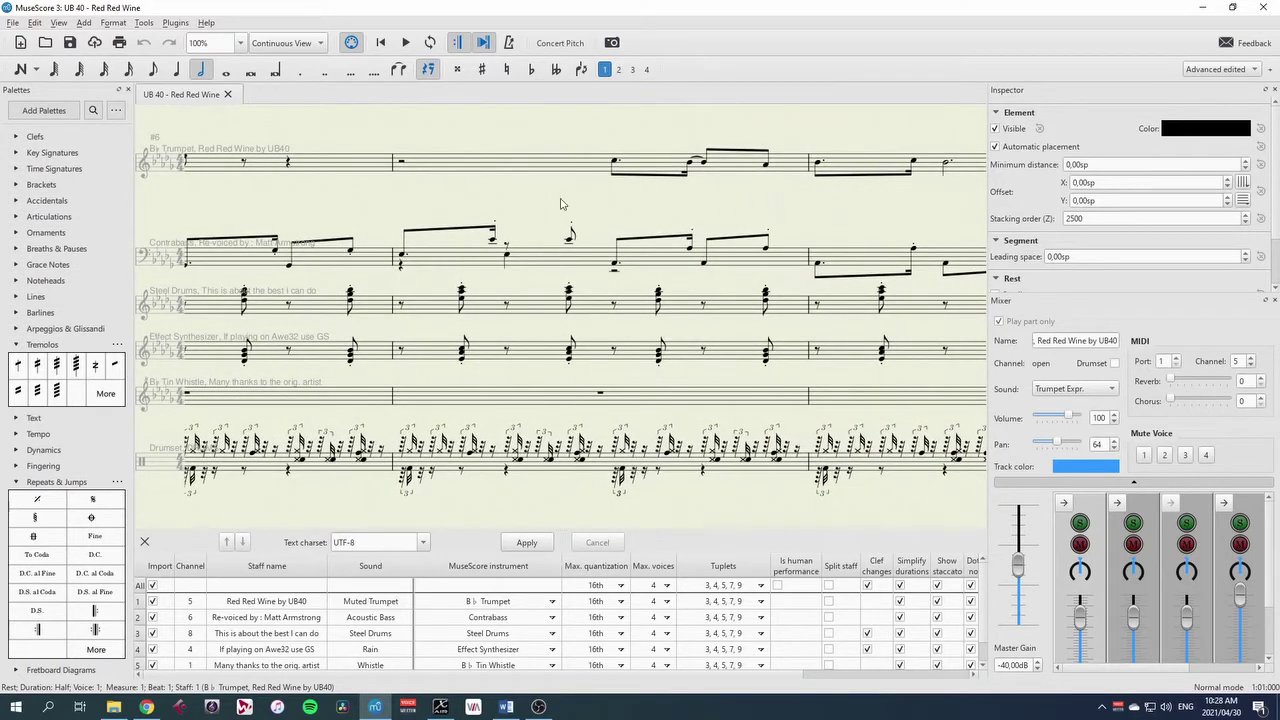
drag(560, 204, 870, 194)
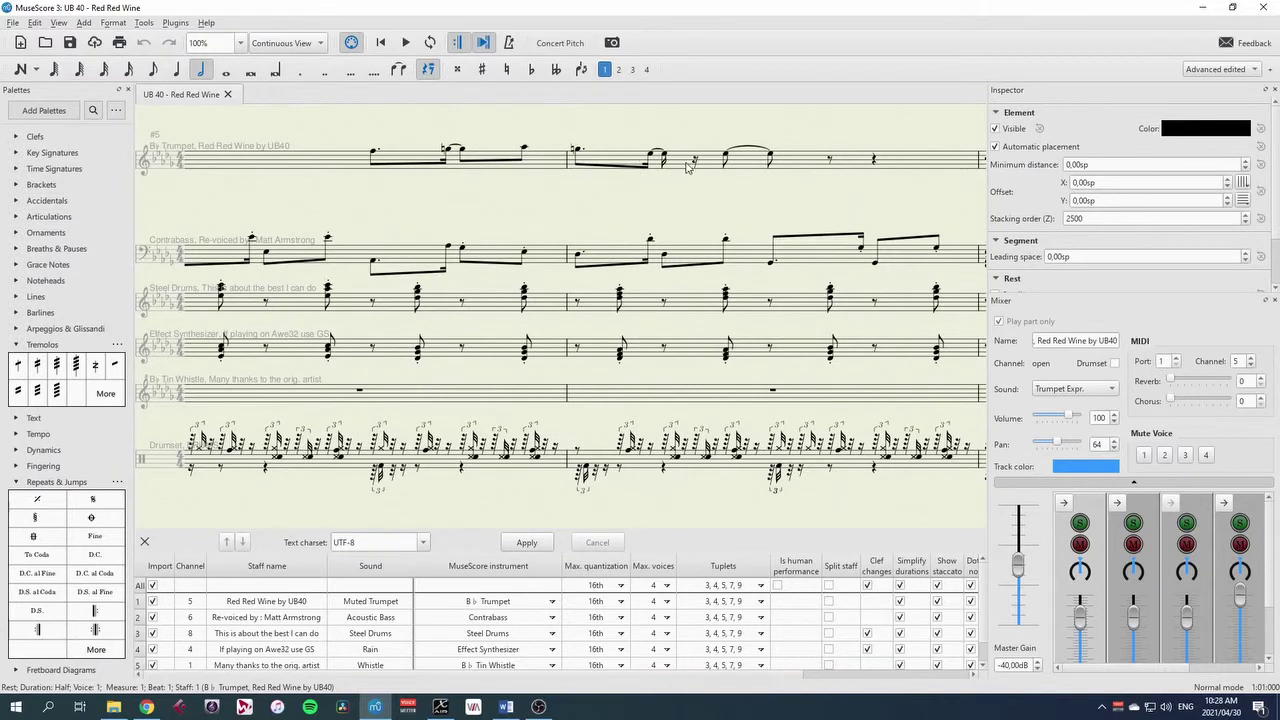
drag(515, 207, 722, 200)
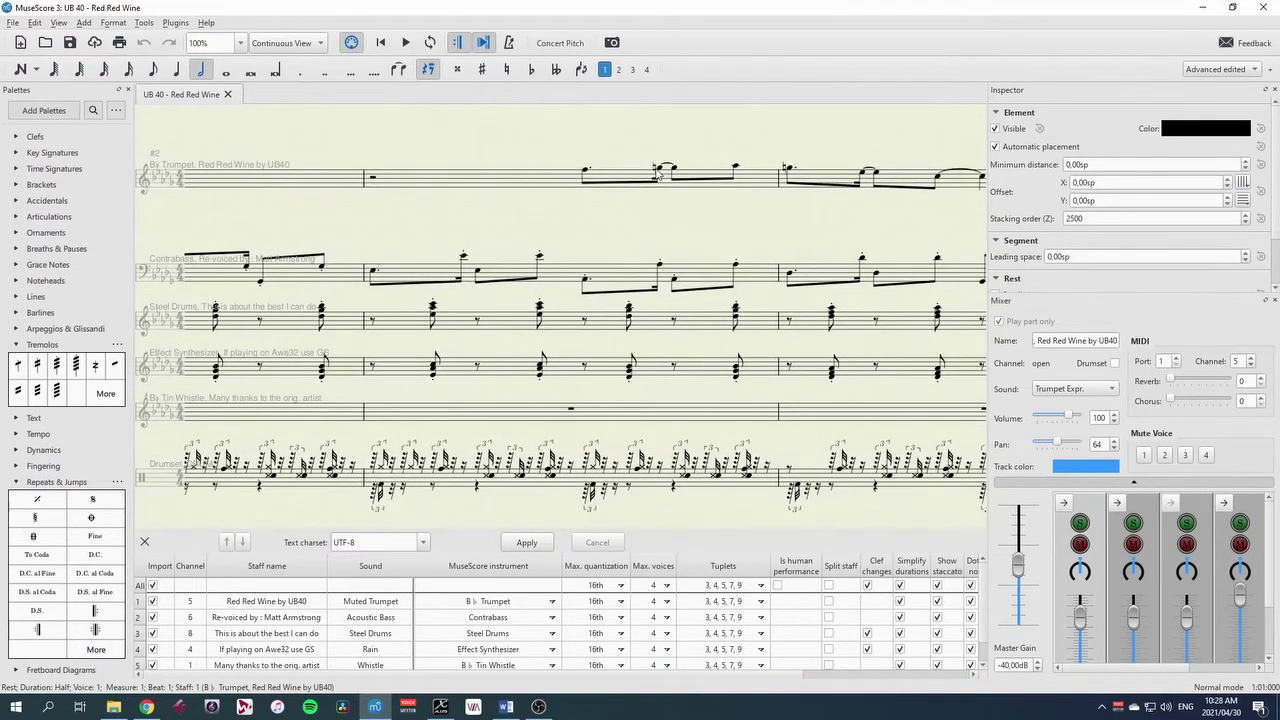
drag(513, 215, 1032, 220)
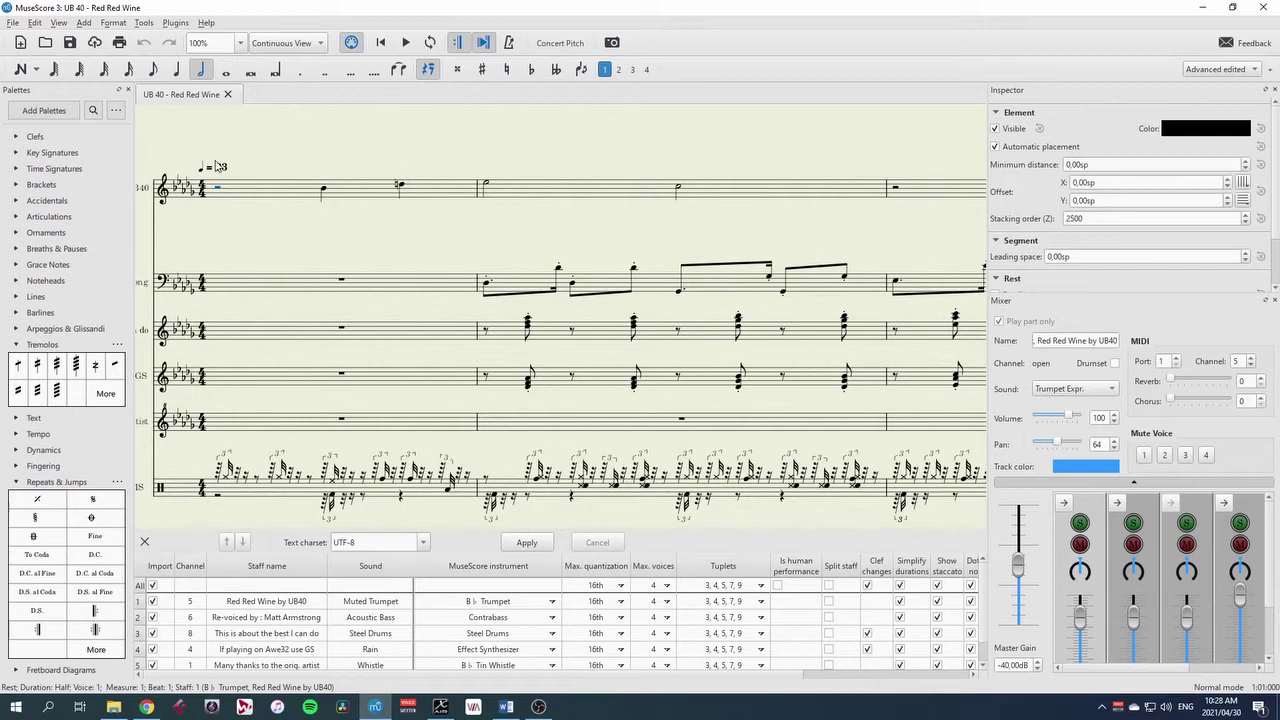
drag(601, 247, 375, 230)
scroll(615, 244, right, 2)
drag(790, 236, 369, 234)
drag(777, 234, 471, 220)
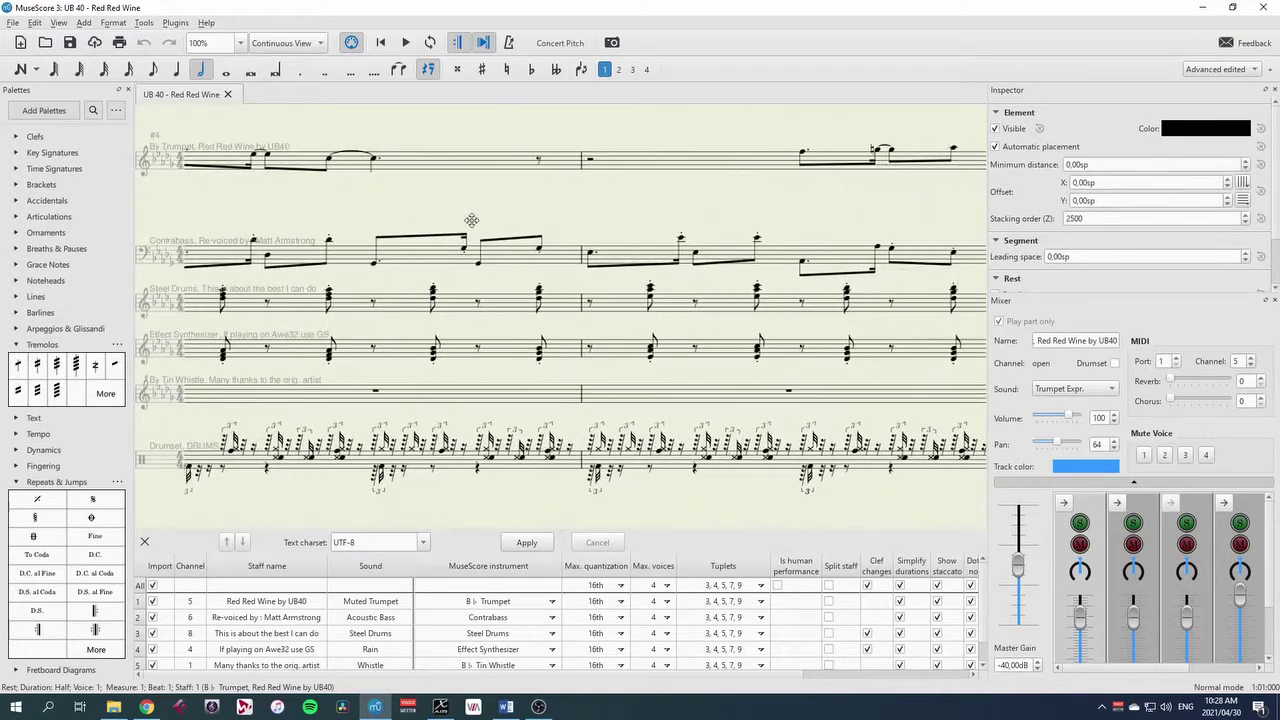
scroll(520, 218, right, 2)
drag(820, 214, 366, 220)
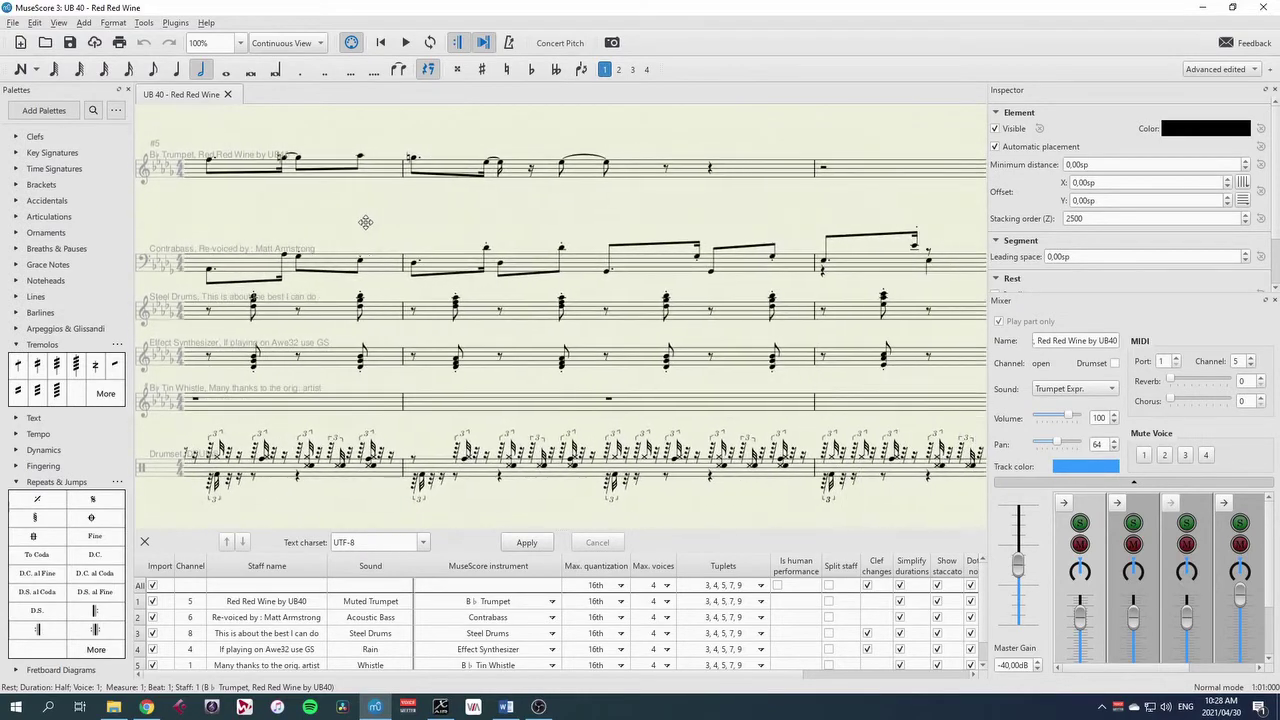
drag(899, 224, 680, 217)
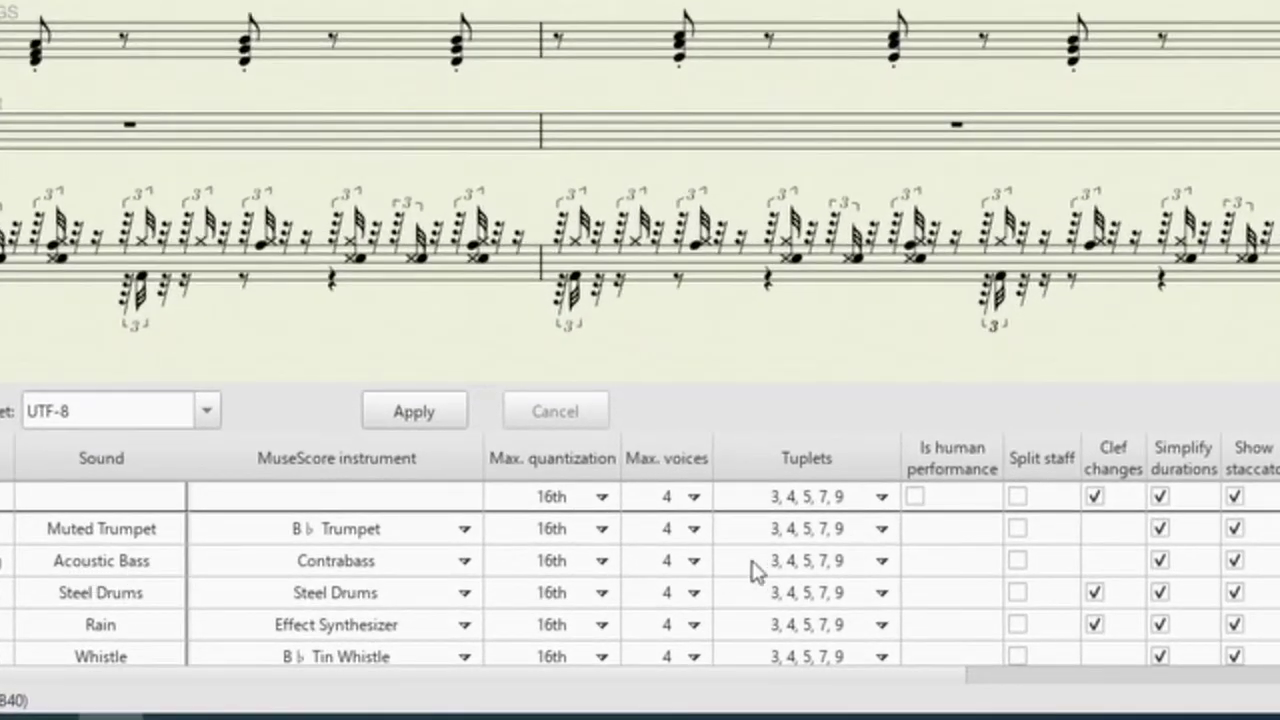
Step: Give the bass track 1 max voice and the Acoustic Bass instrument, then apply
click(694, 564)
click(694, 566)
click(647, 558)
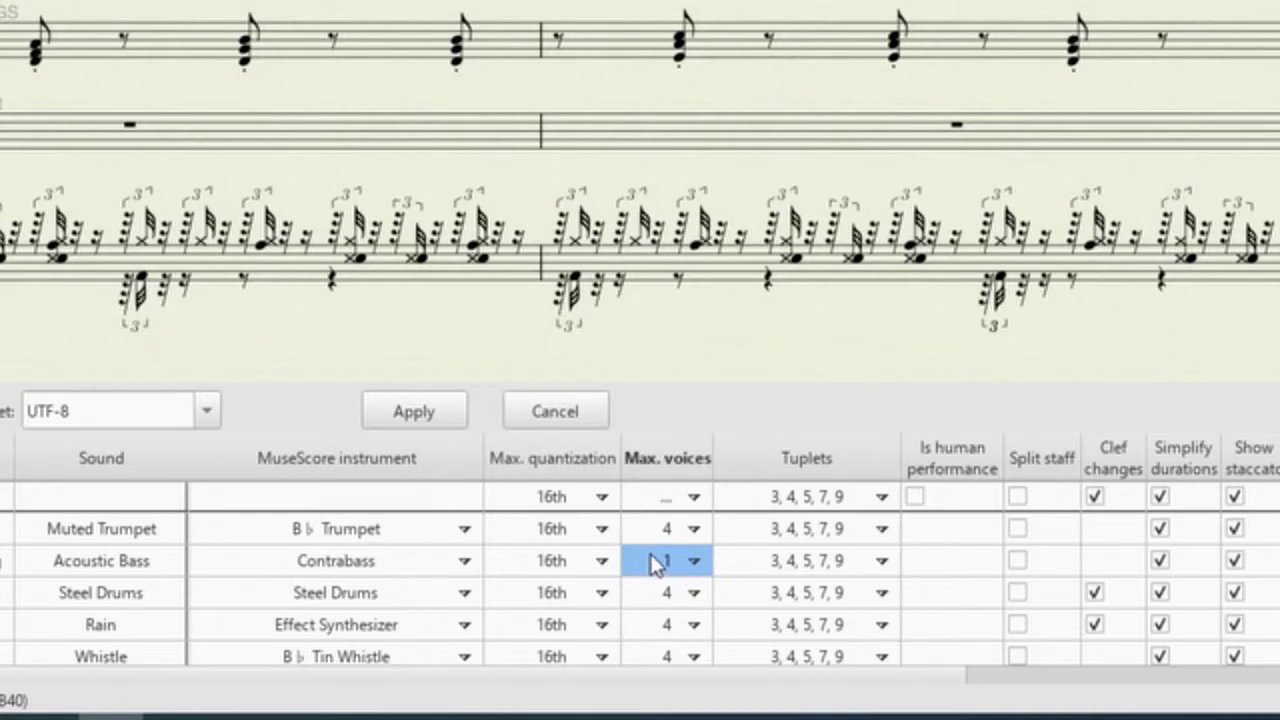
click(466, 562)
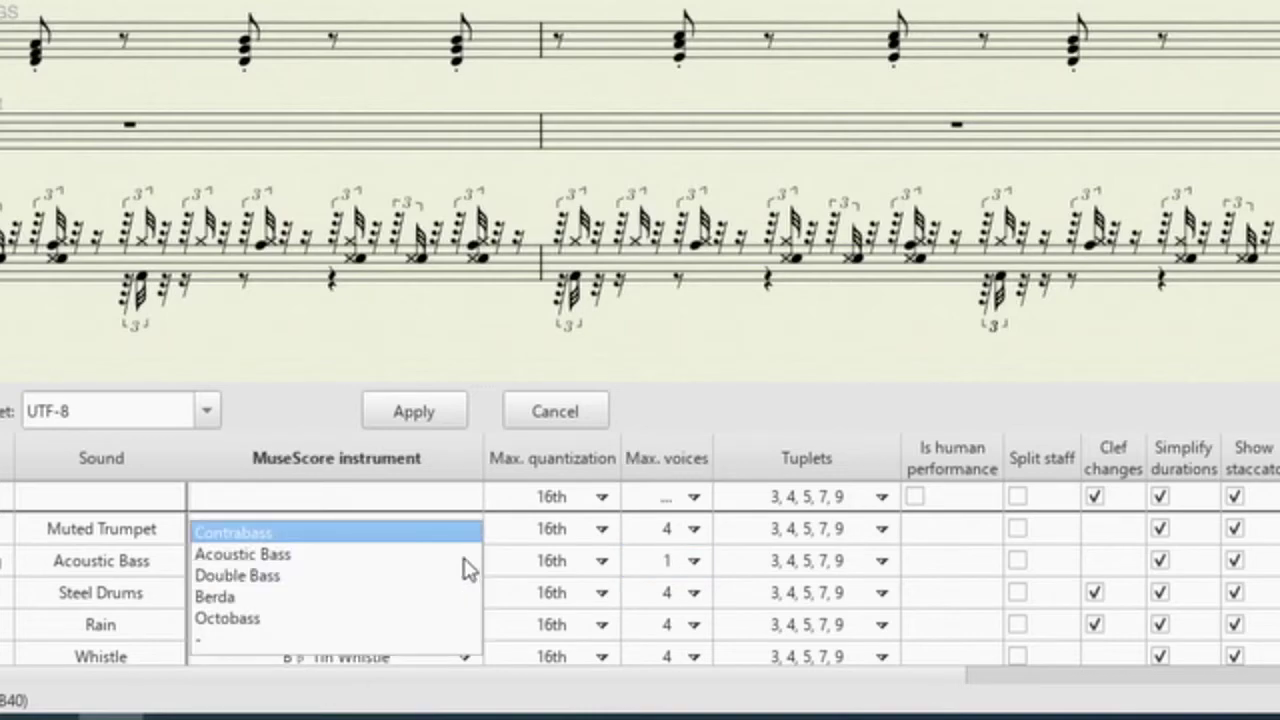
click(287, 562)
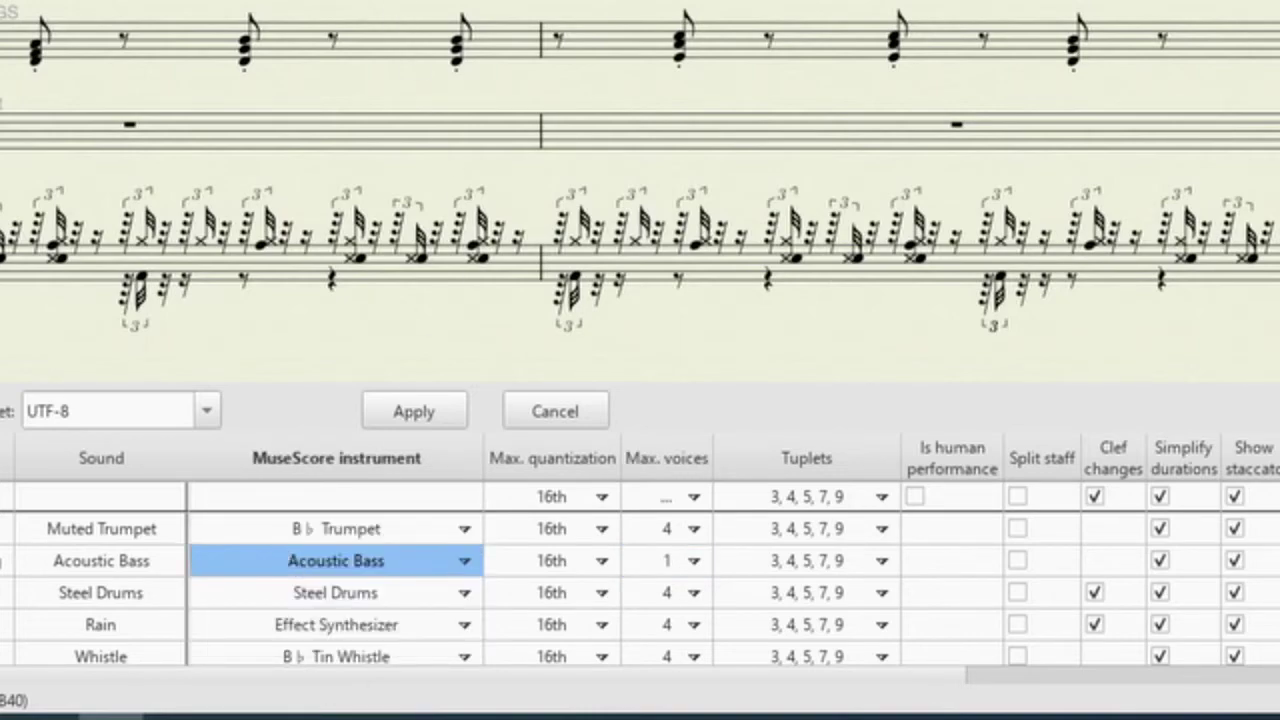
click(404, 422)
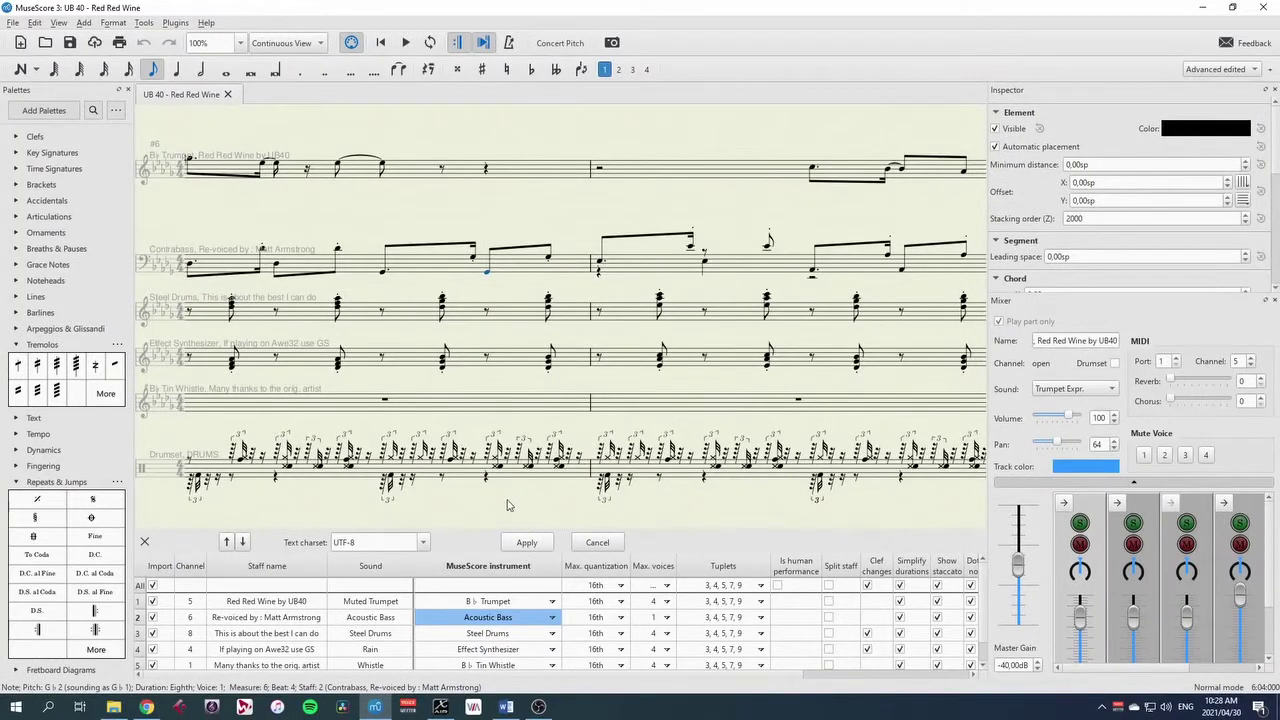
Step: Switch to Continuous View and play back from the first bass note of measure 2
click(306, 44)
click(302, 56)
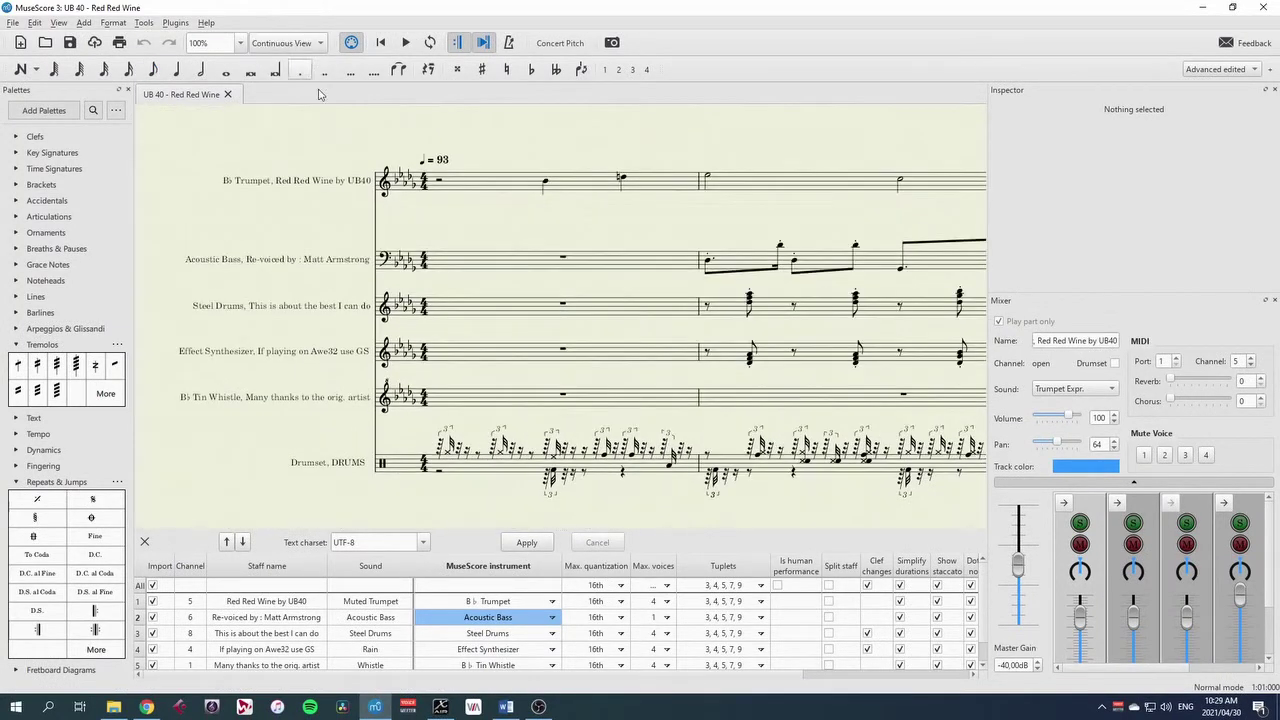
click(708, 263)
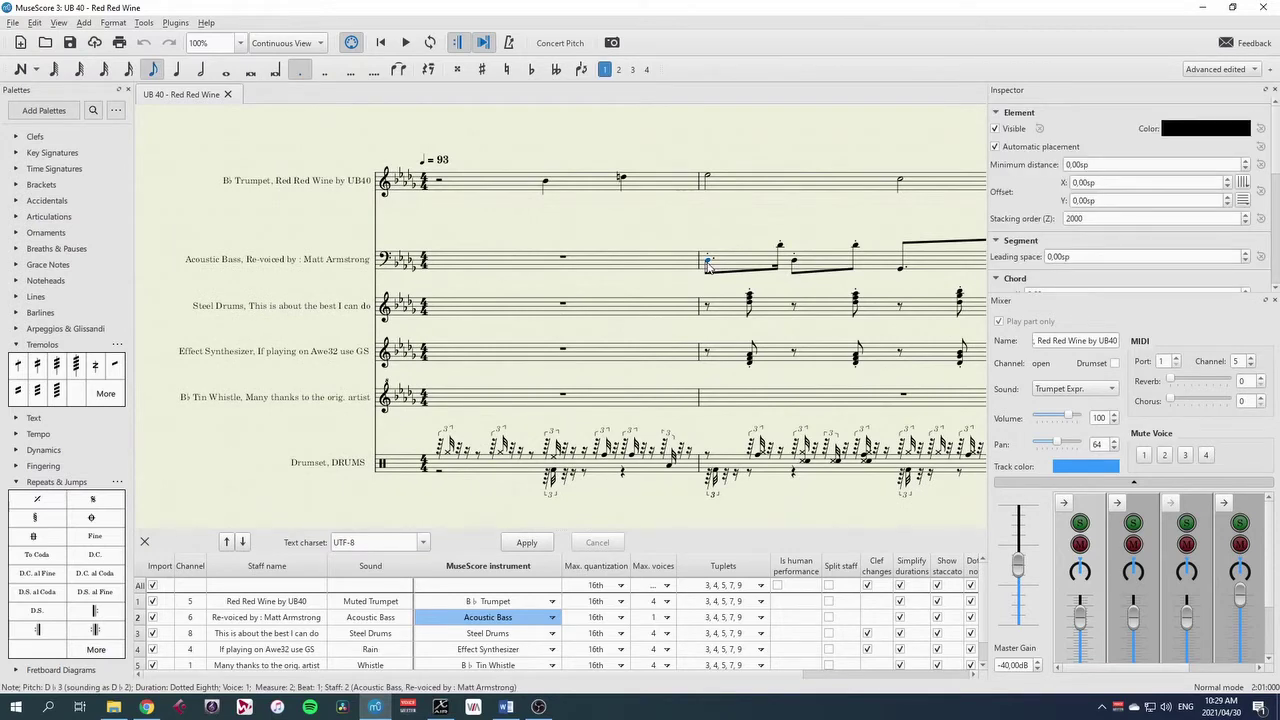
key(space)
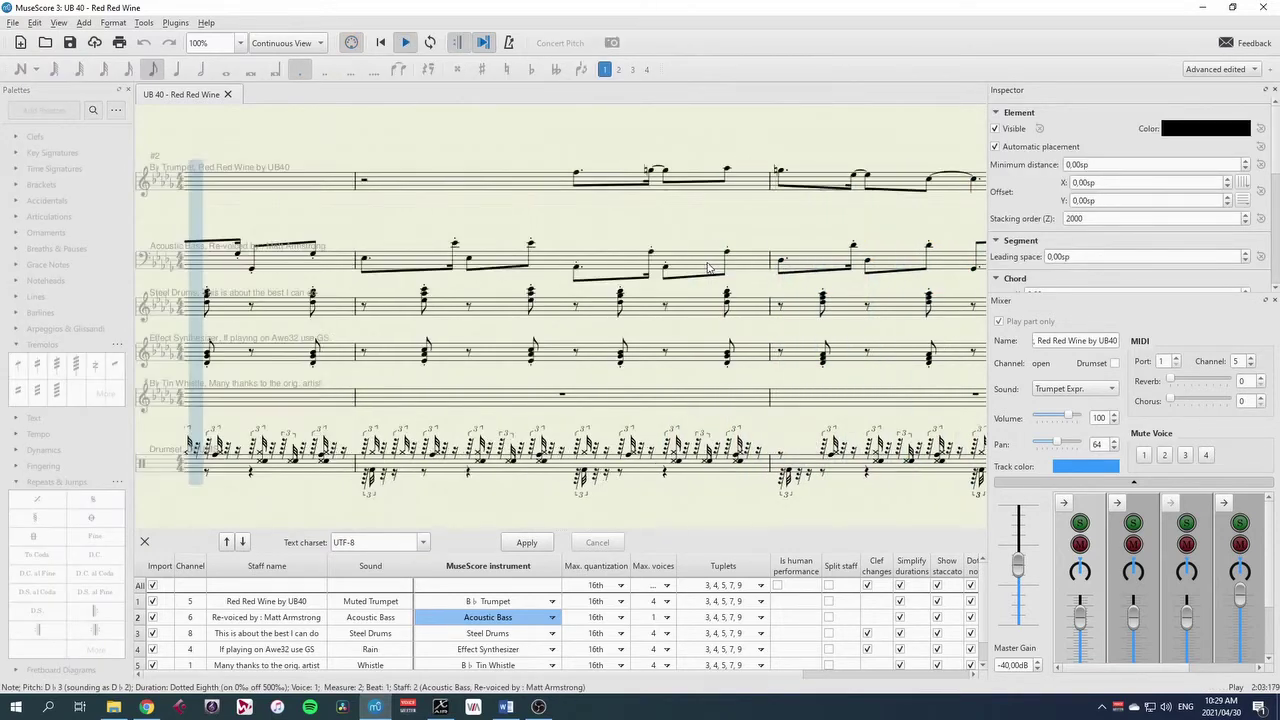
key(space)
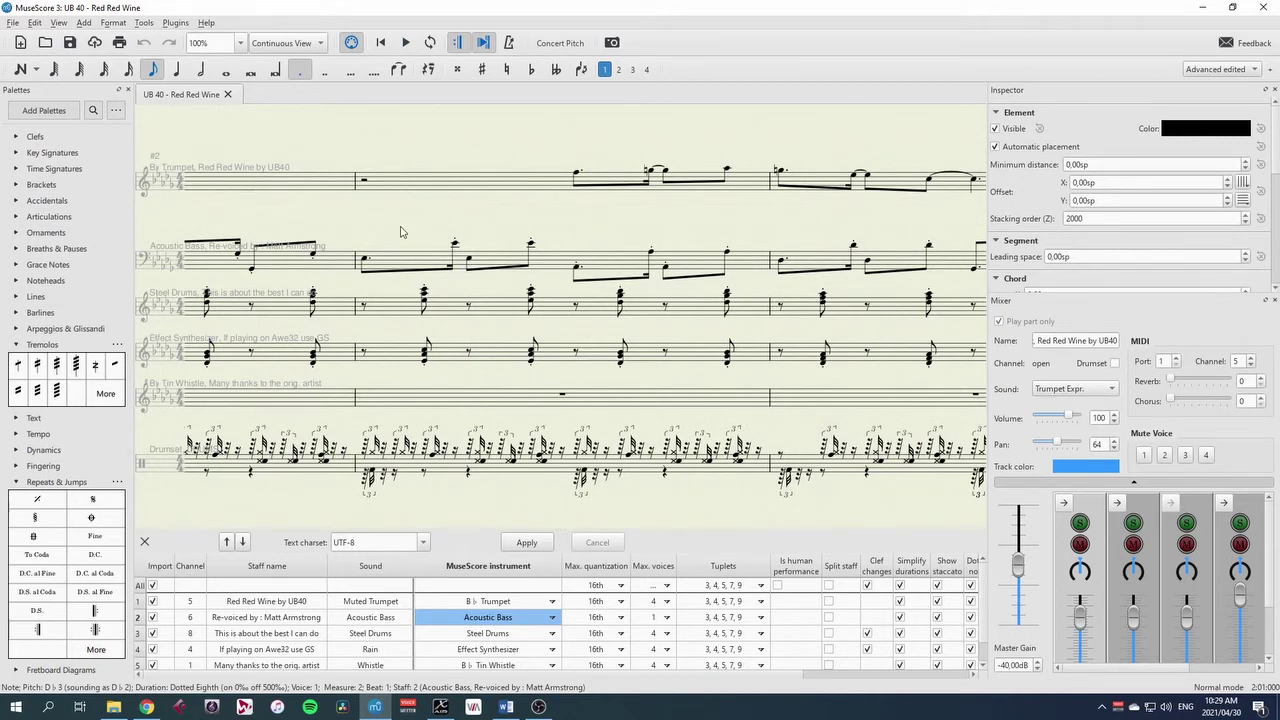
Step: Inspect the Steel Drums, Effect Synthesizer and trumpet notes in measures 1–2
scroll(894, 214, left, 10)
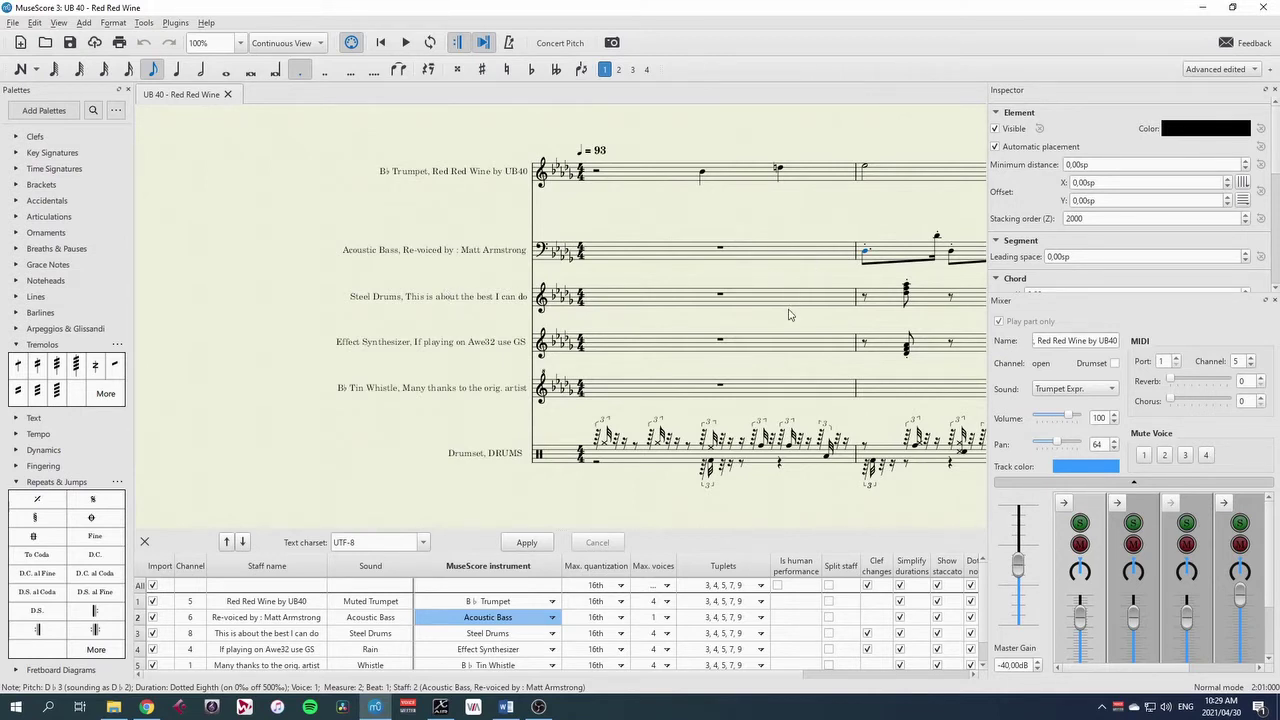
drag(820, 281, 523, 274)
click(622, 281)
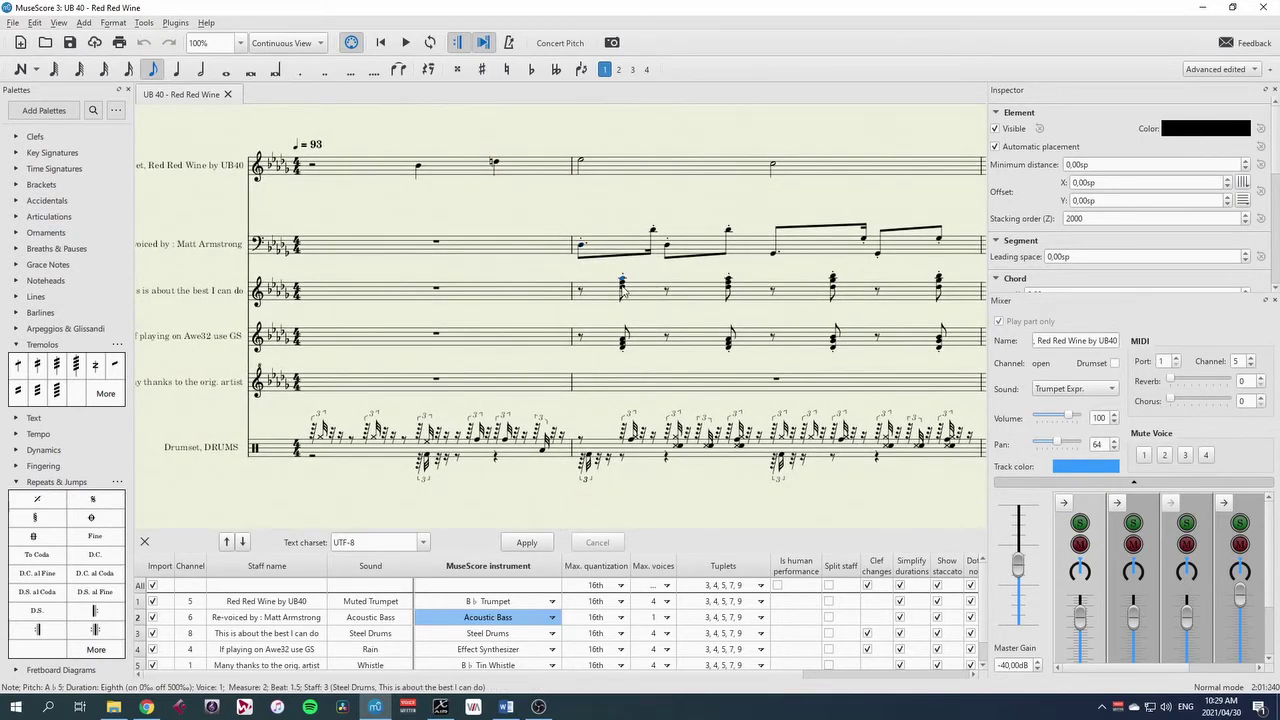
click(622, 343)
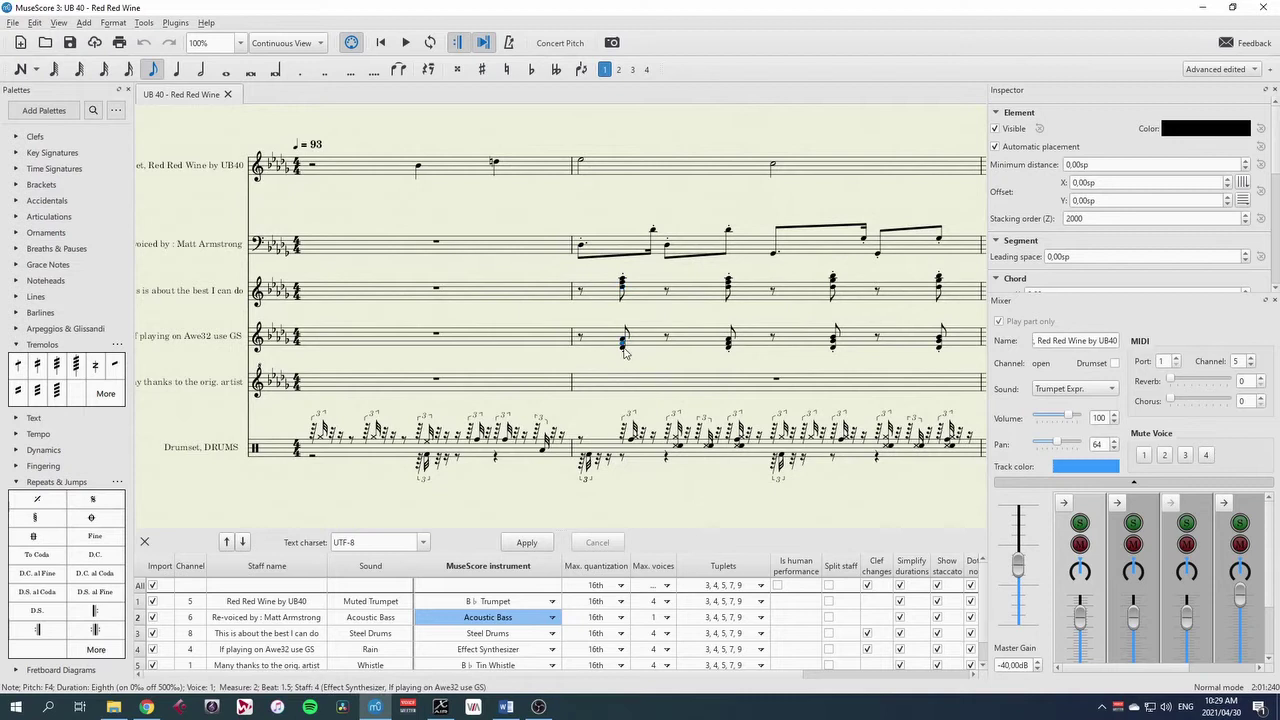
key(Down)
key(Down)
key(Down)
key(Down)
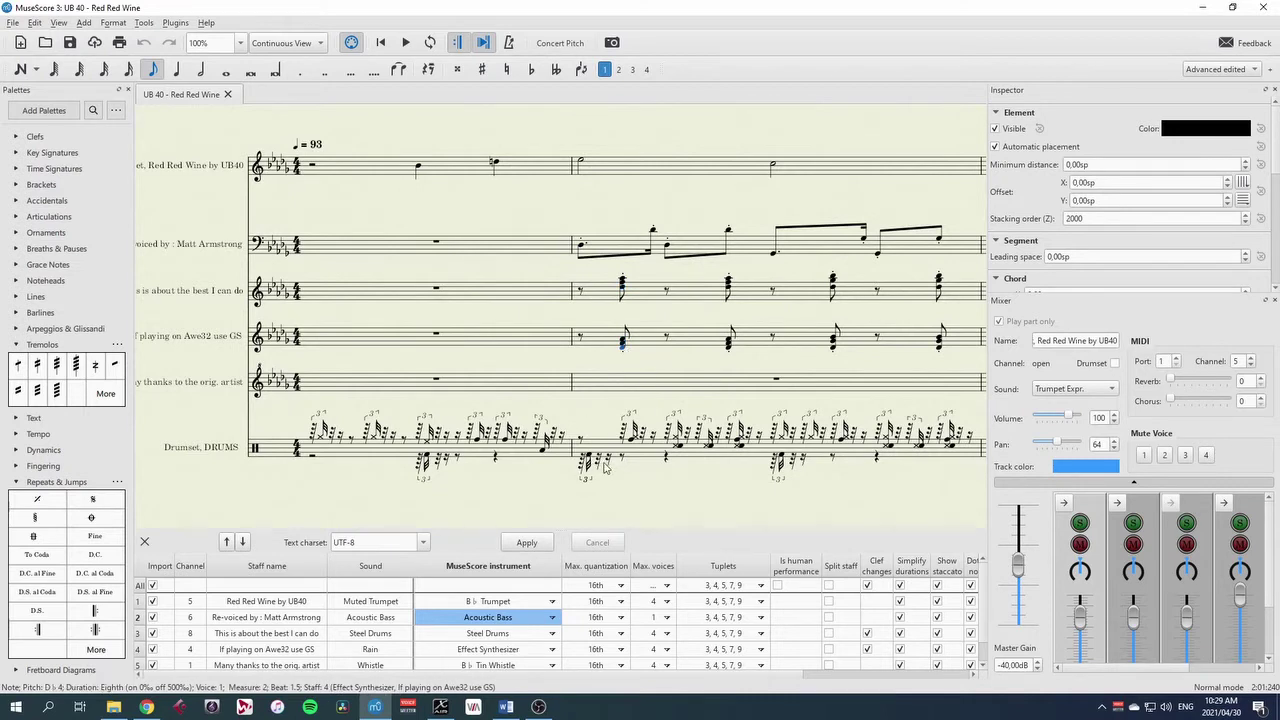
click(419, 168)
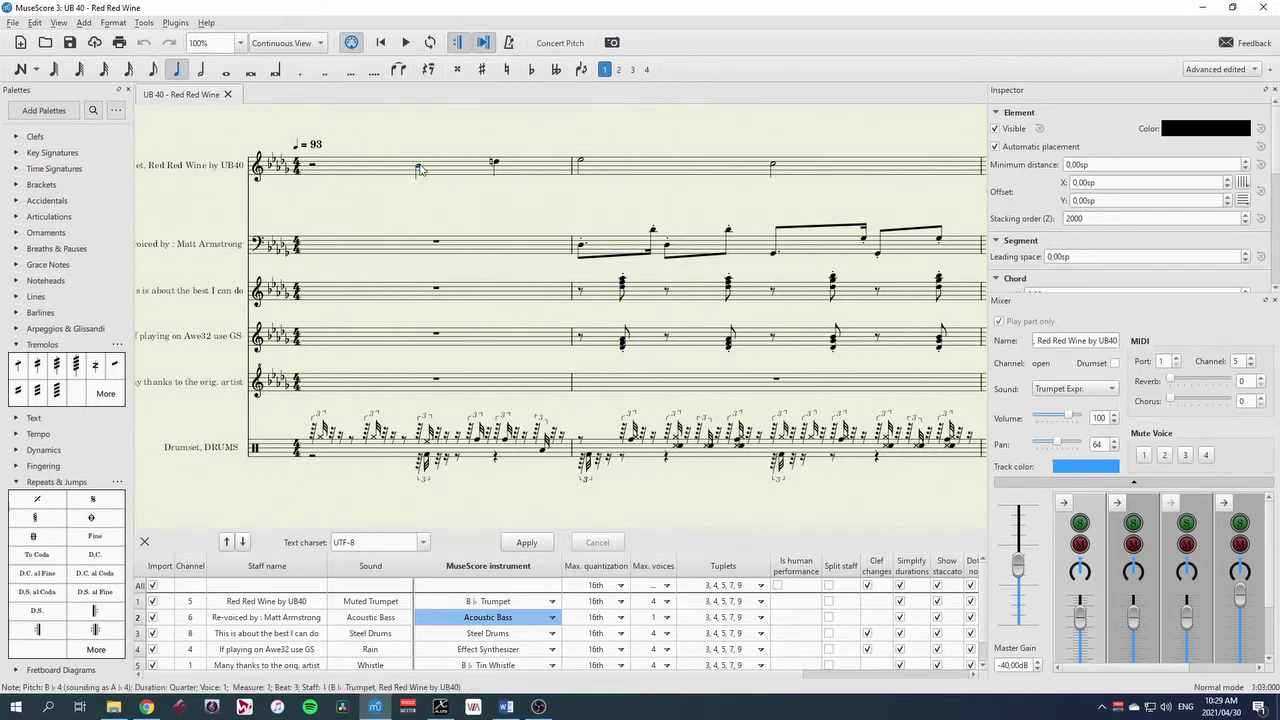
click(579, 163)
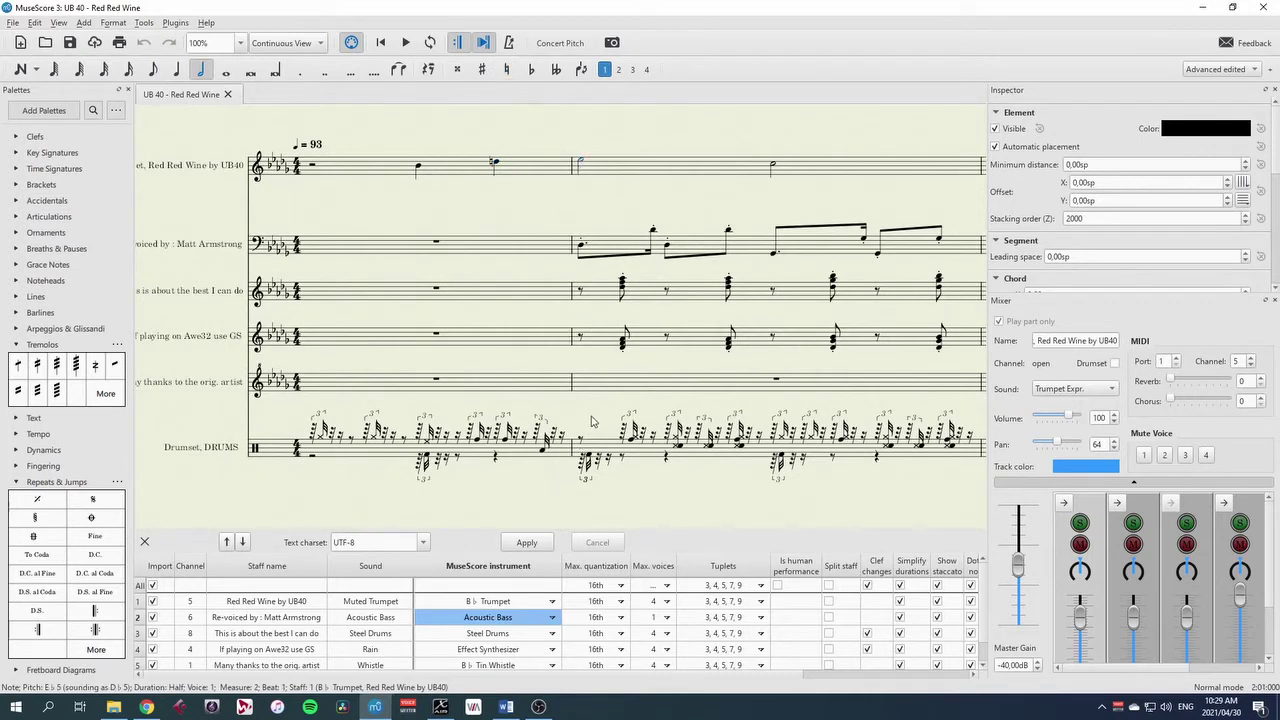
drag(591, 417, 311, 395)
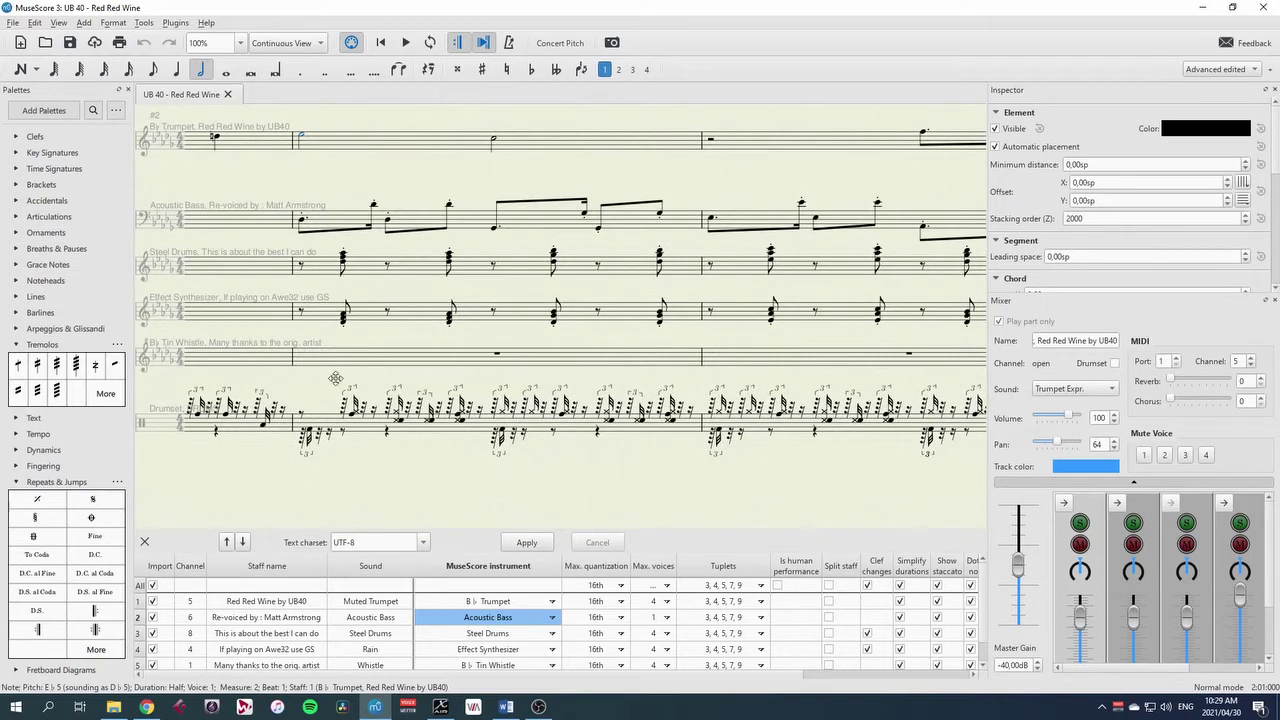
drag(335, 379, 442, 360)
scroll(549, 589, down, 1)
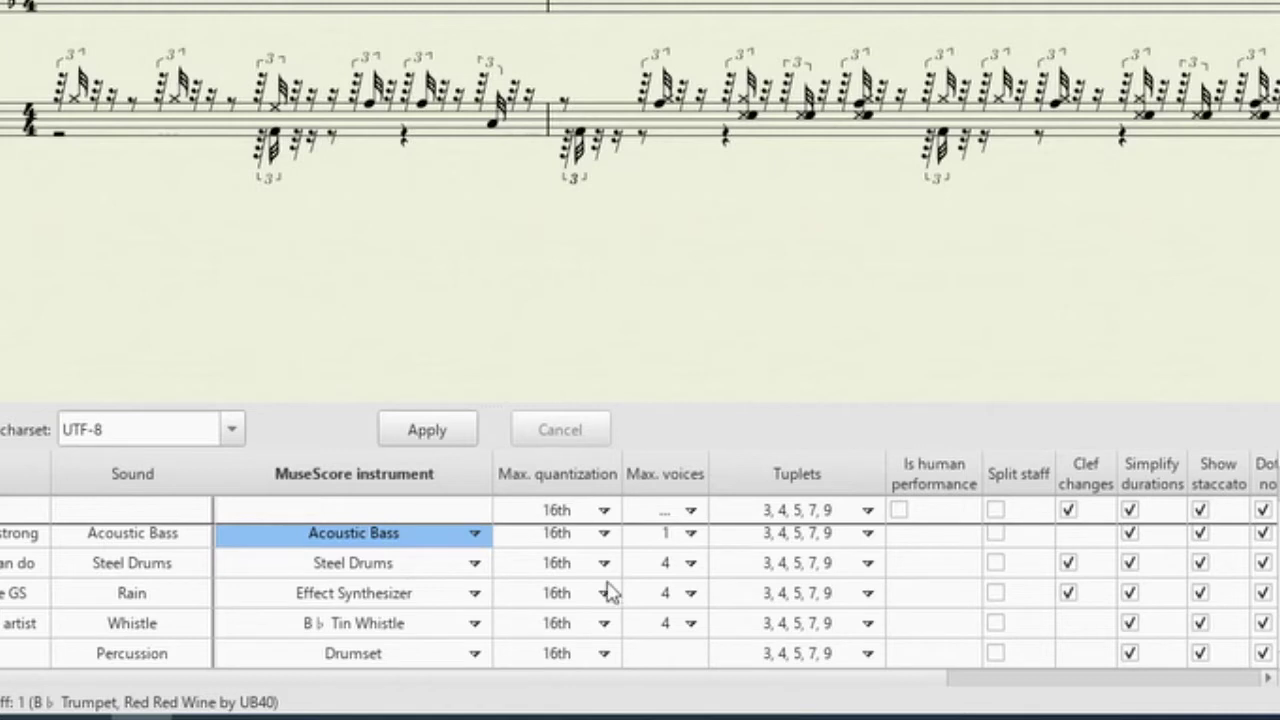
Step: Keep 16th as the Percussion track's maximum quantization
click(603, 655)
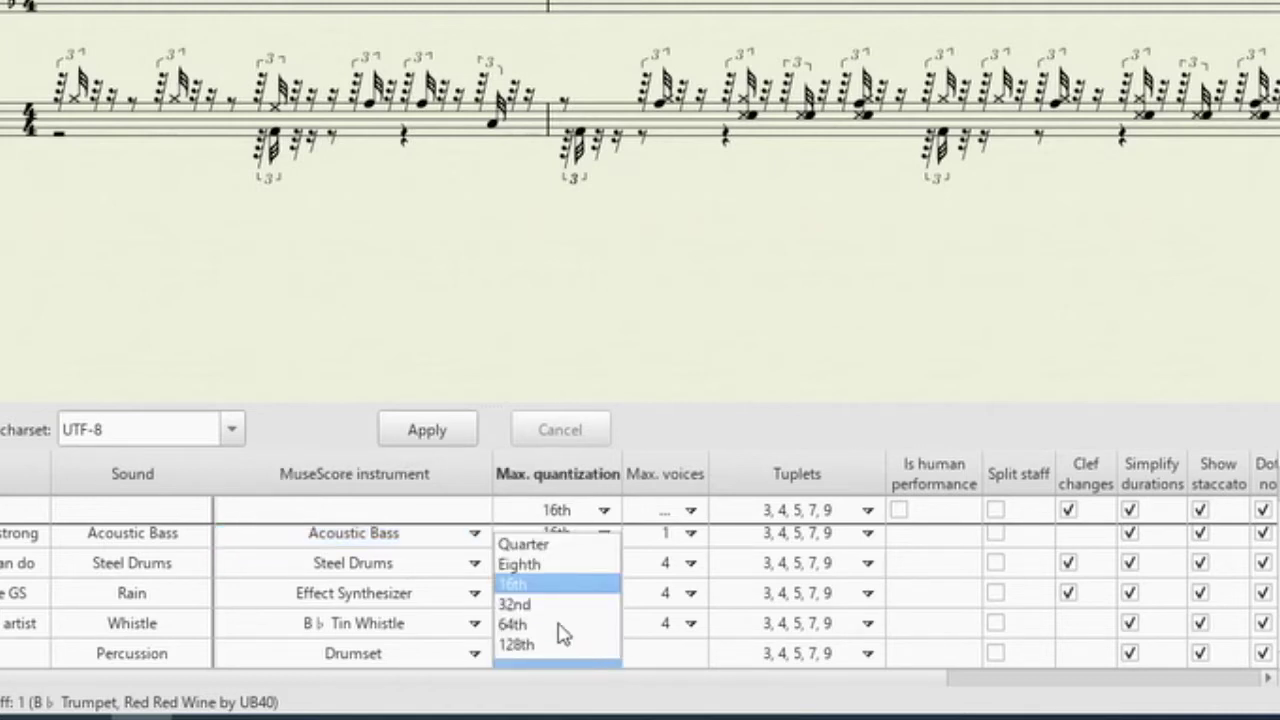
click(540, 586)
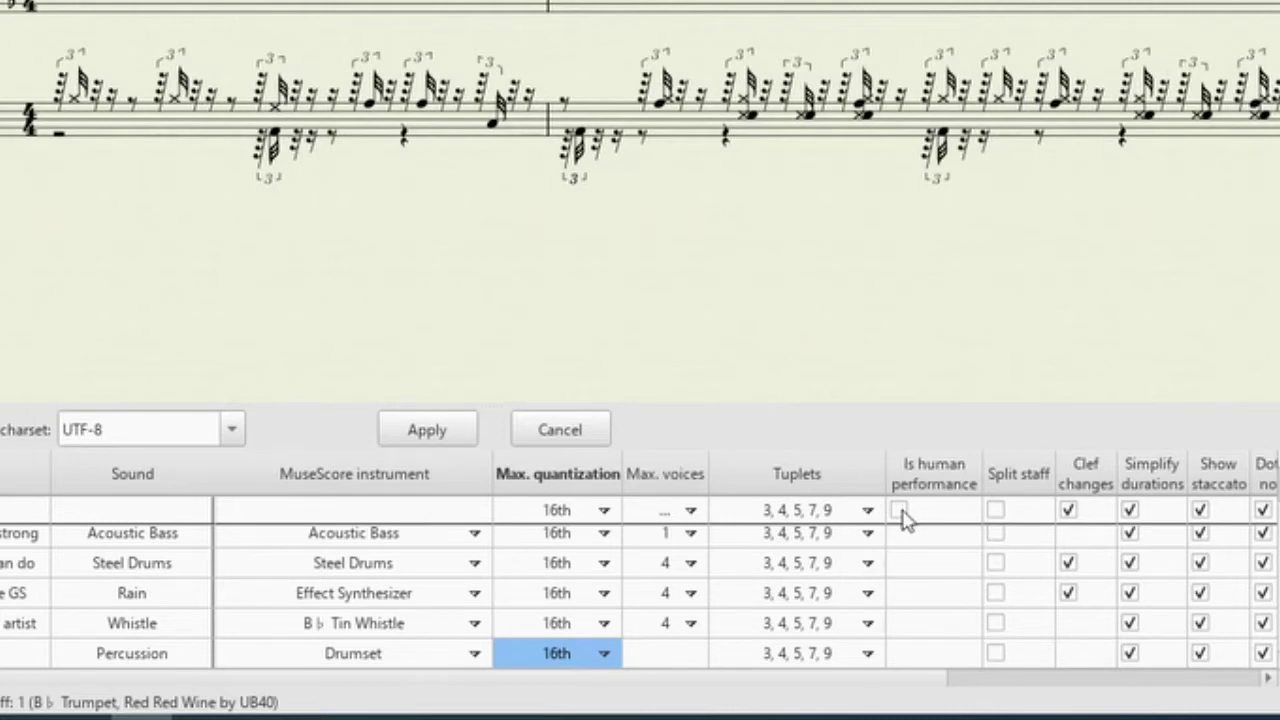
Step: Apply the human-performance re-import and review the drum staff's later measures for clean eighths and sixteenths
click(460, 440)
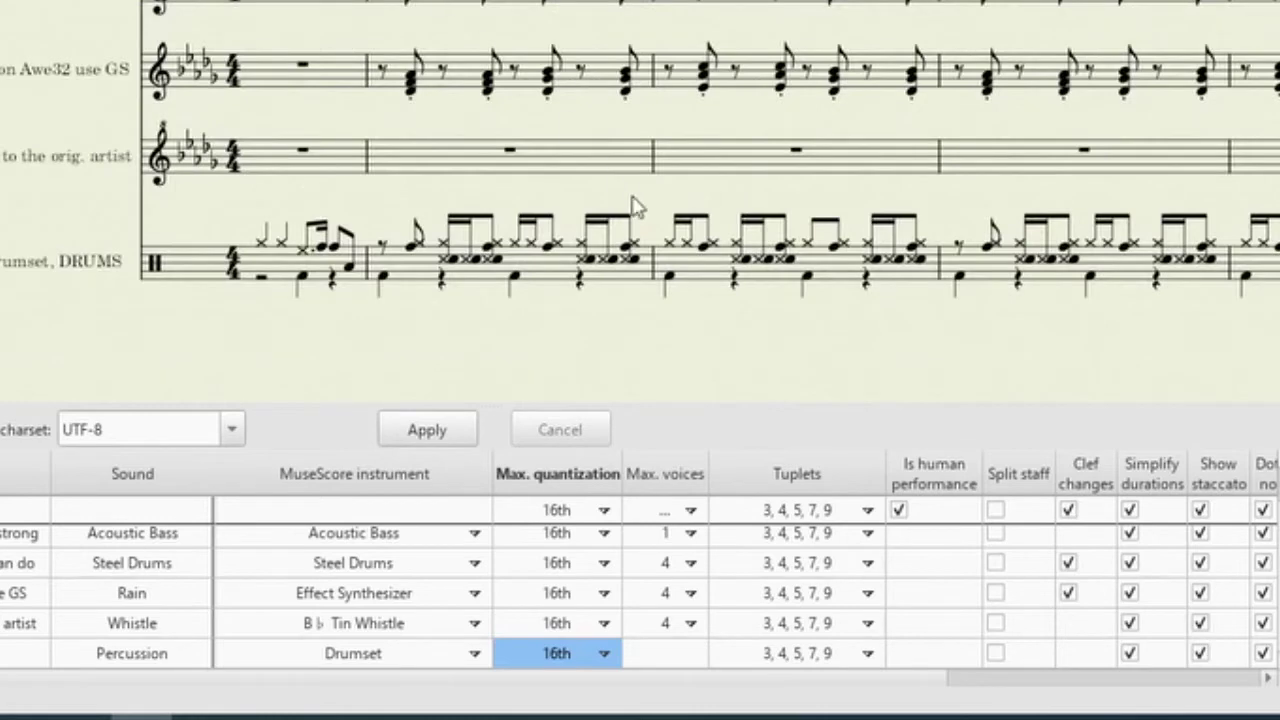
drag(700, 343, 371, 229)
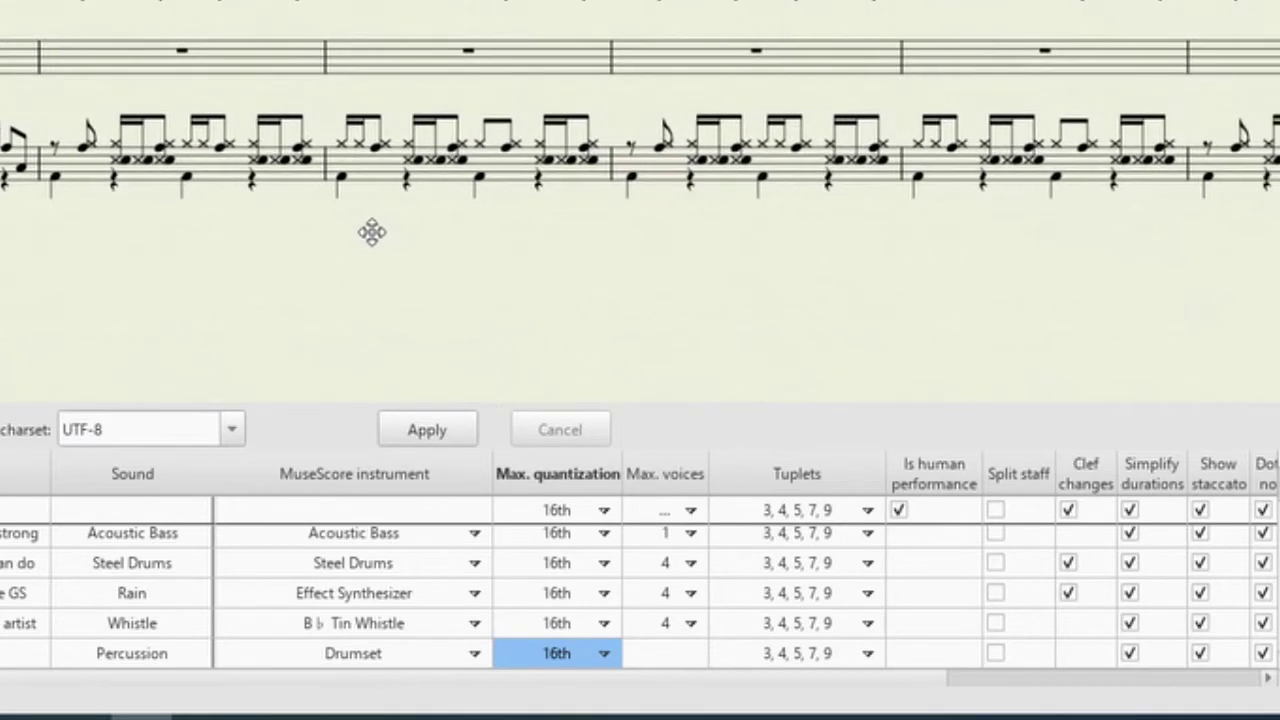
drag(686, 226, 882, 265)
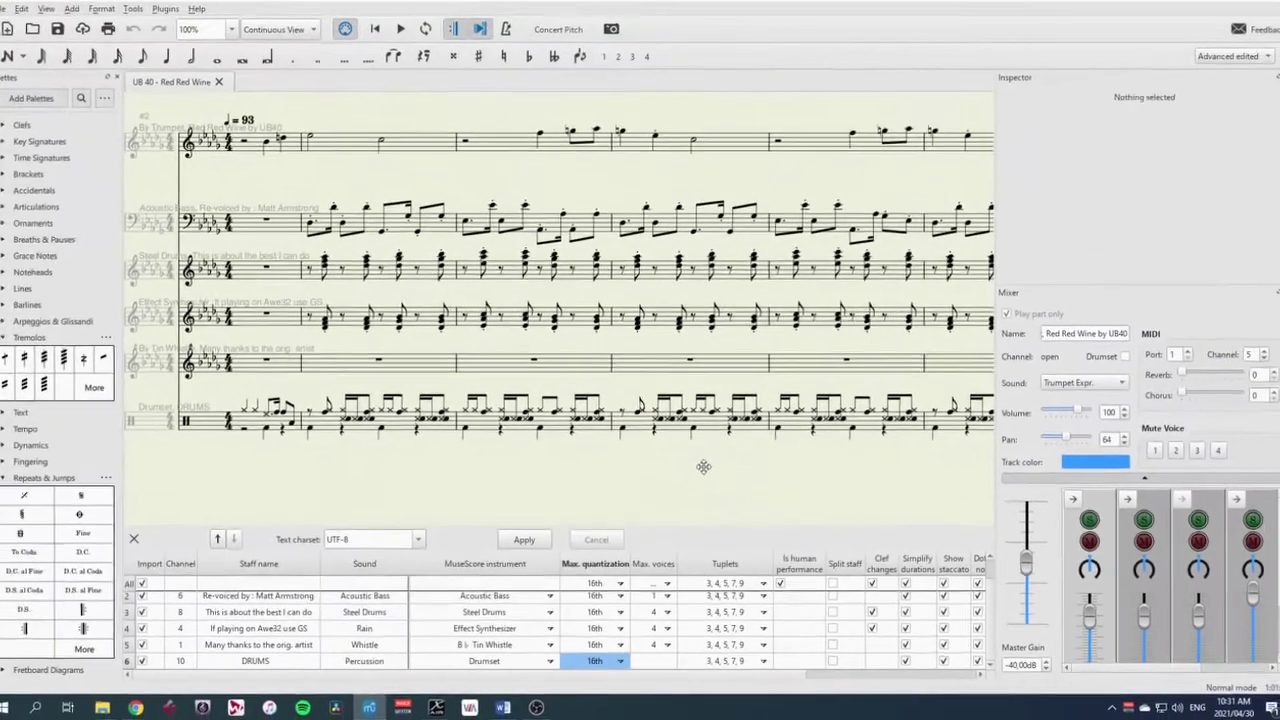
scroll(535, 500, right, 1)
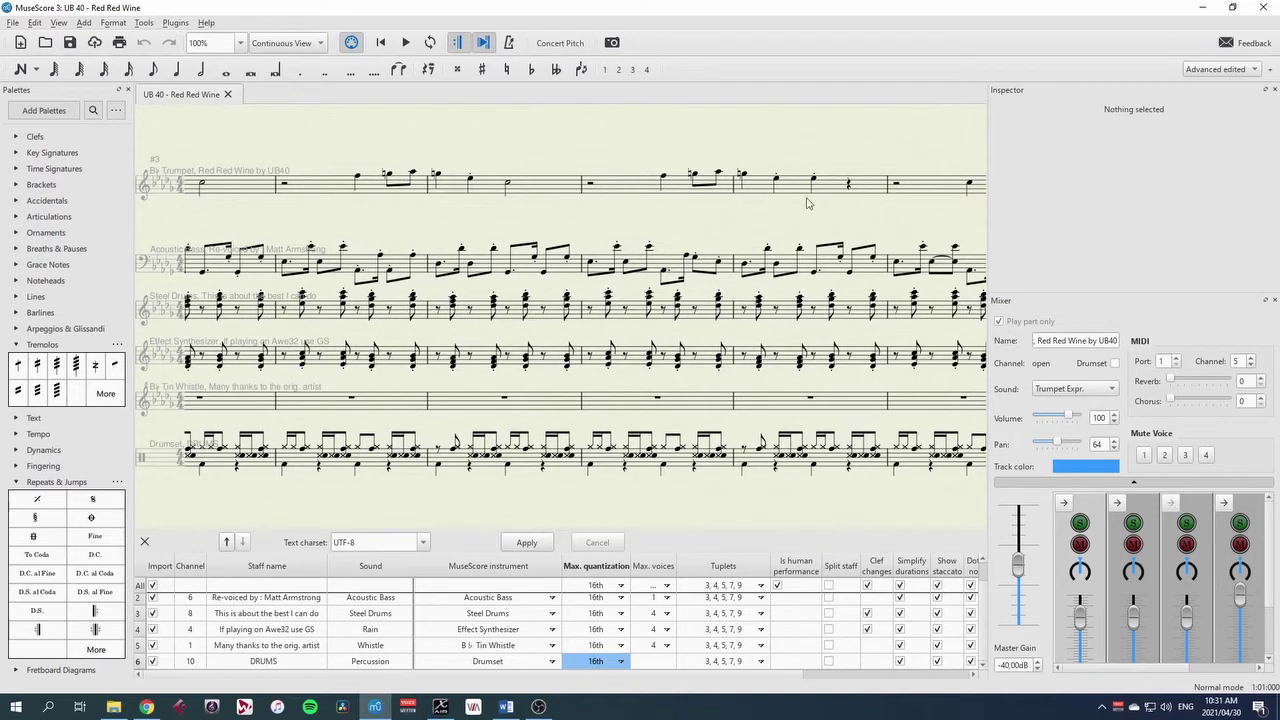
scroll(843, 217, right, 6)
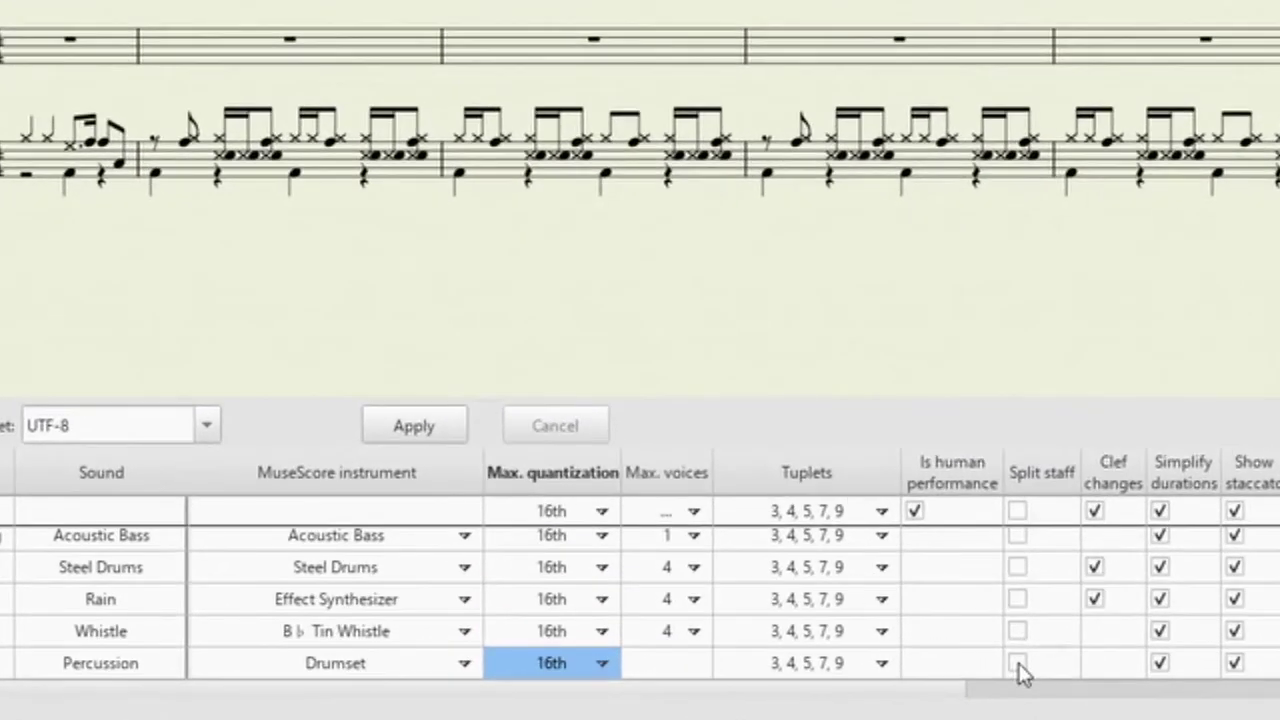
Step: Re-import with the drum track split across separate staves and switch to Continuous View
click(1018, 664)
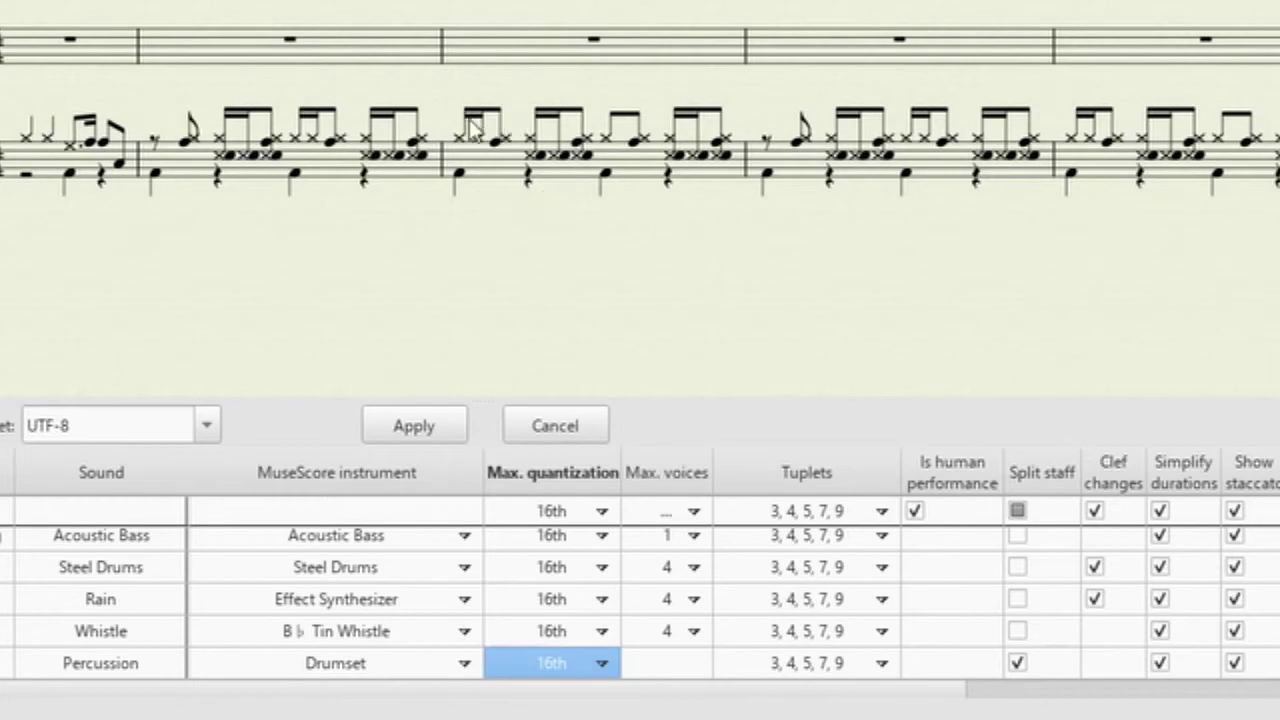
click(433, 431)
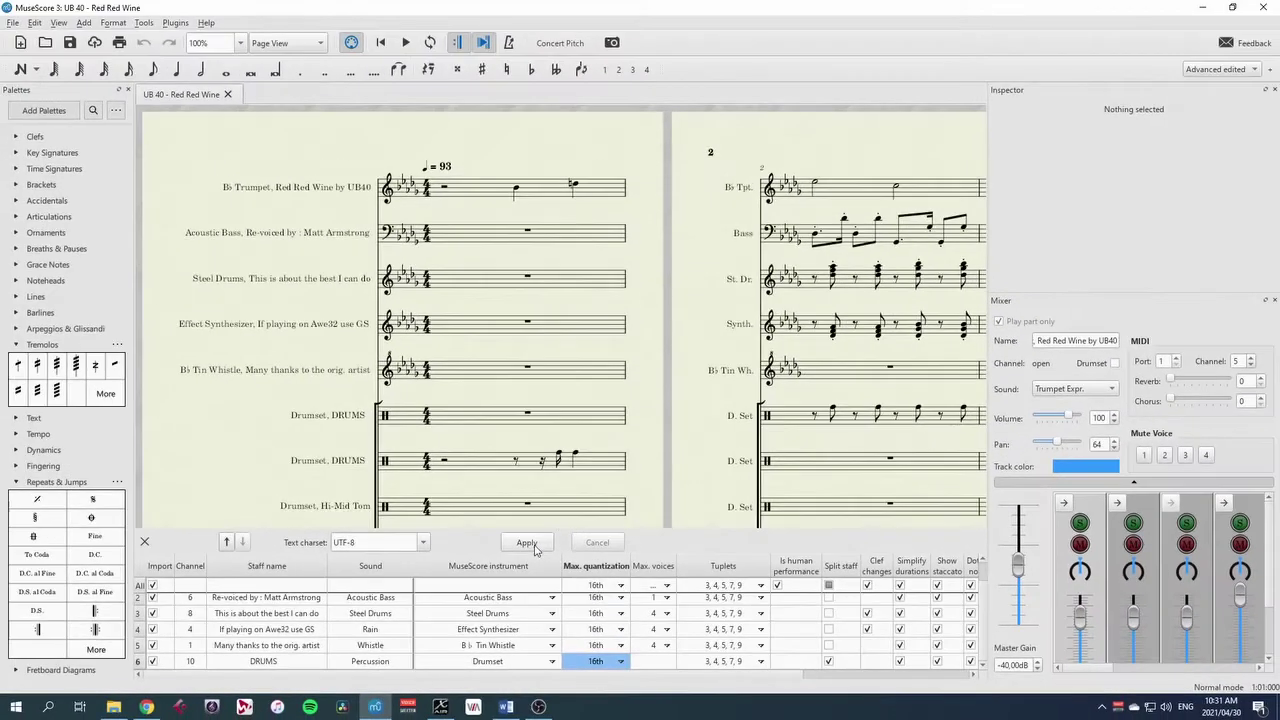
click(285, 43)
click(290, 58)
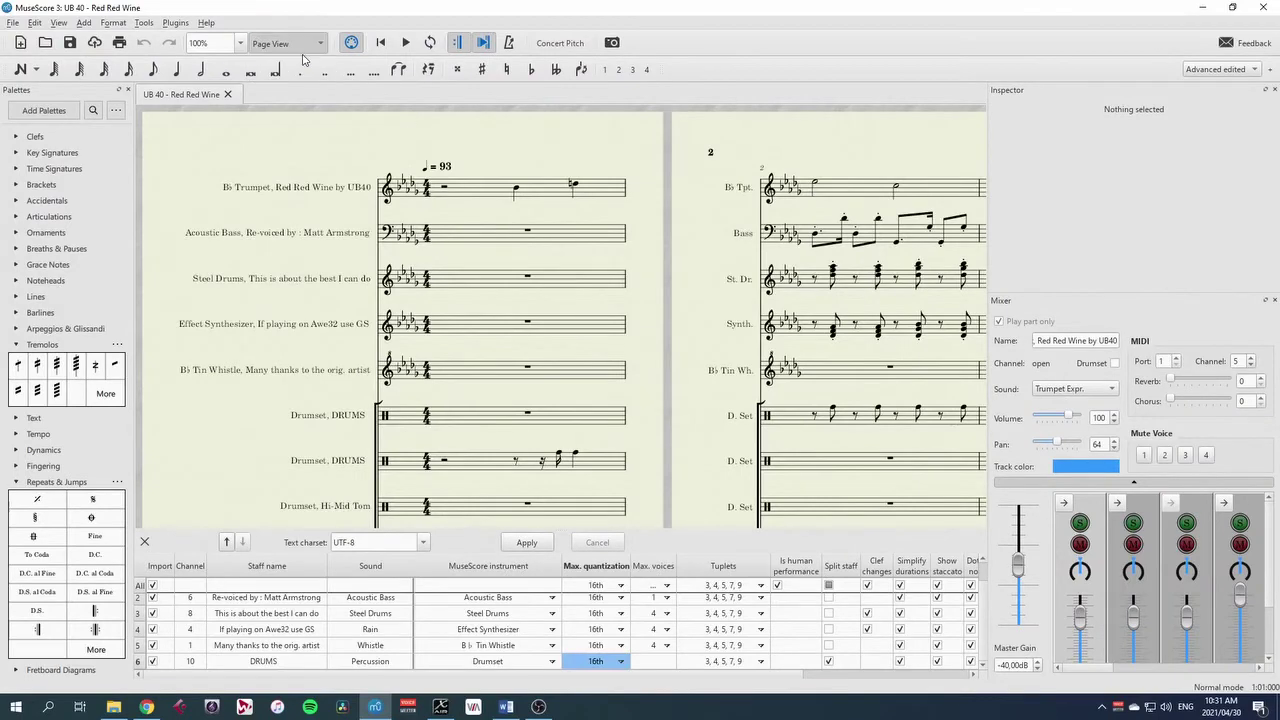
scroll(665, 370, down, 3)
scroll(670, 383, down, 4)
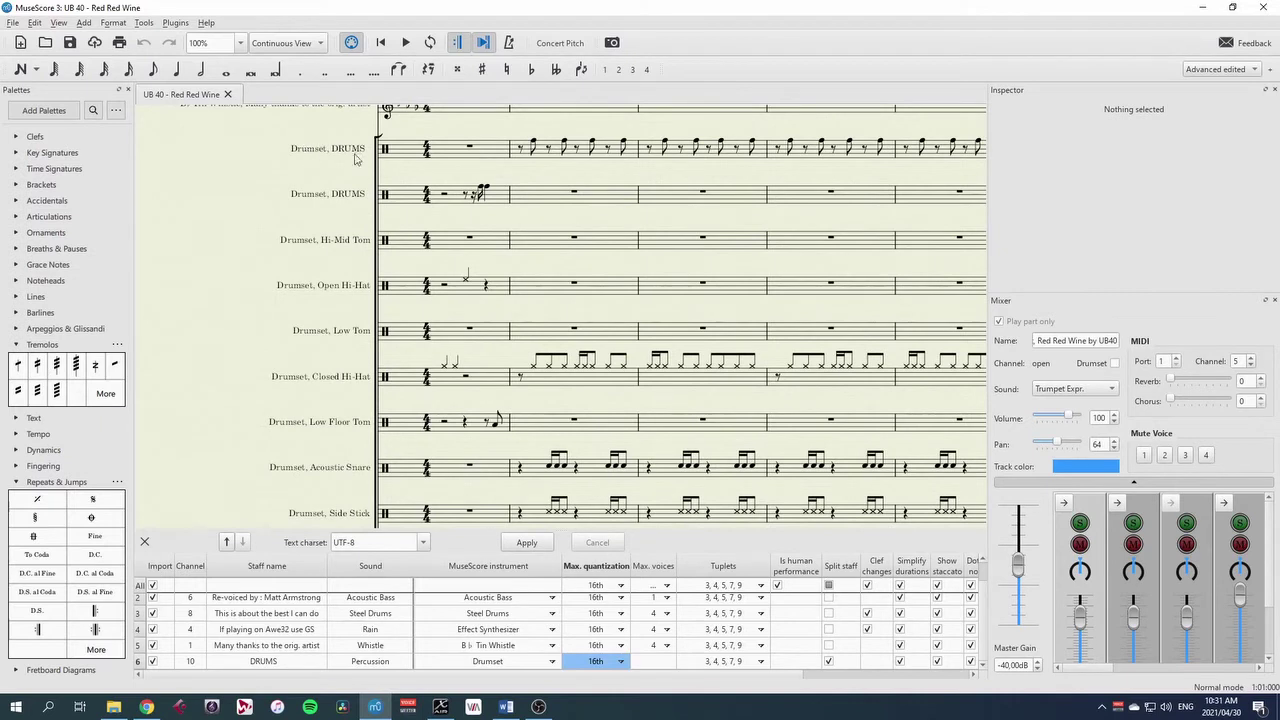
Step: Check drum note durations, such as Closed Hi-Hat eighths and Acoustic Snare sixteenths
click(534, 146)
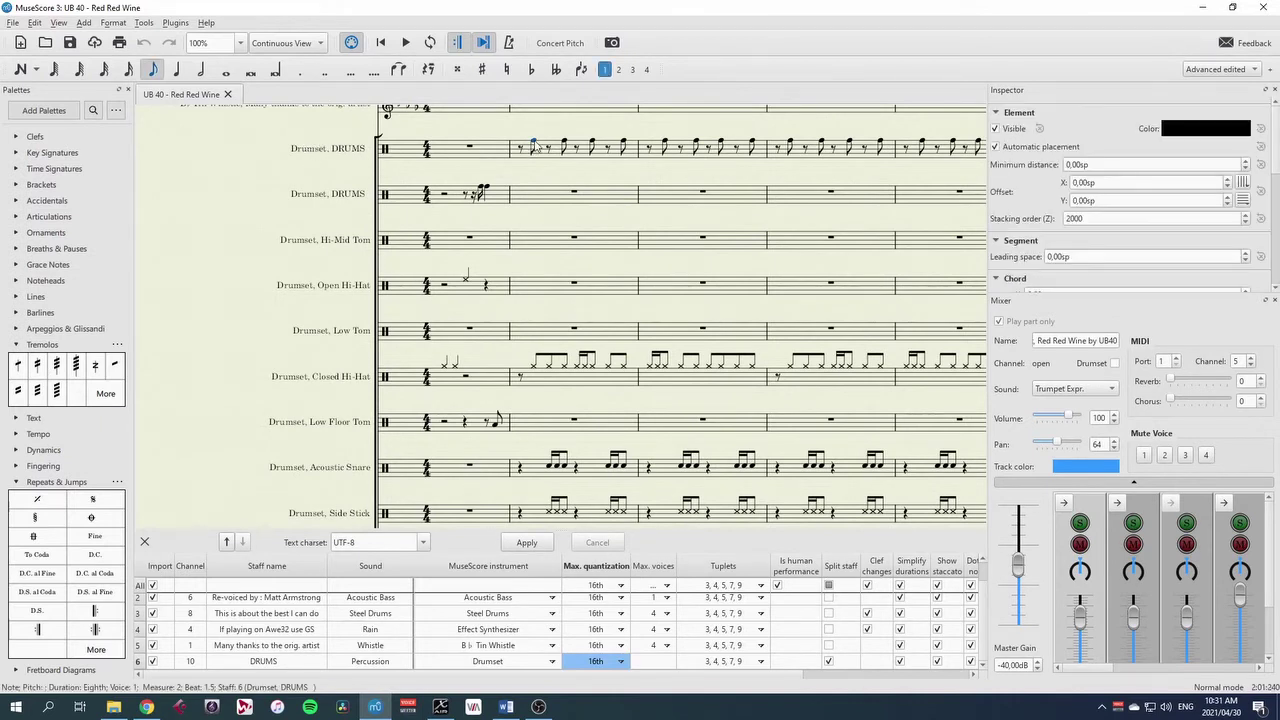
key(alt+Down)
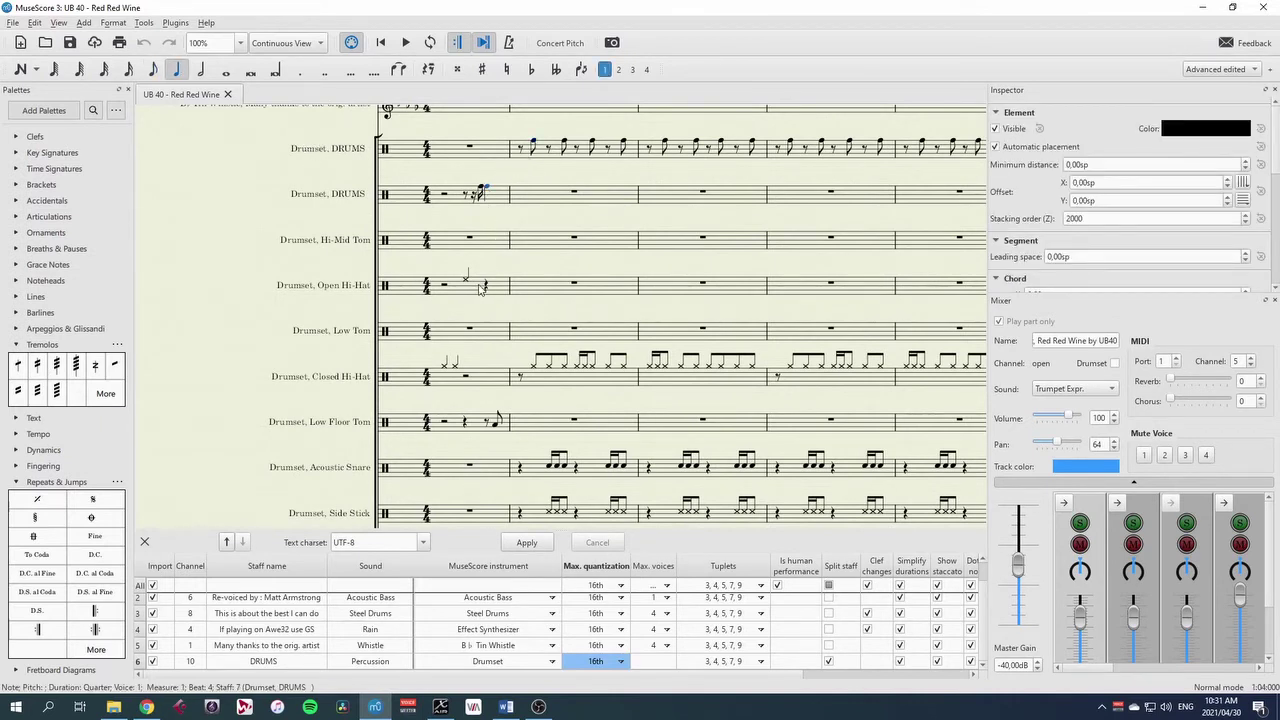
click(535, 372)
click(550, 467)
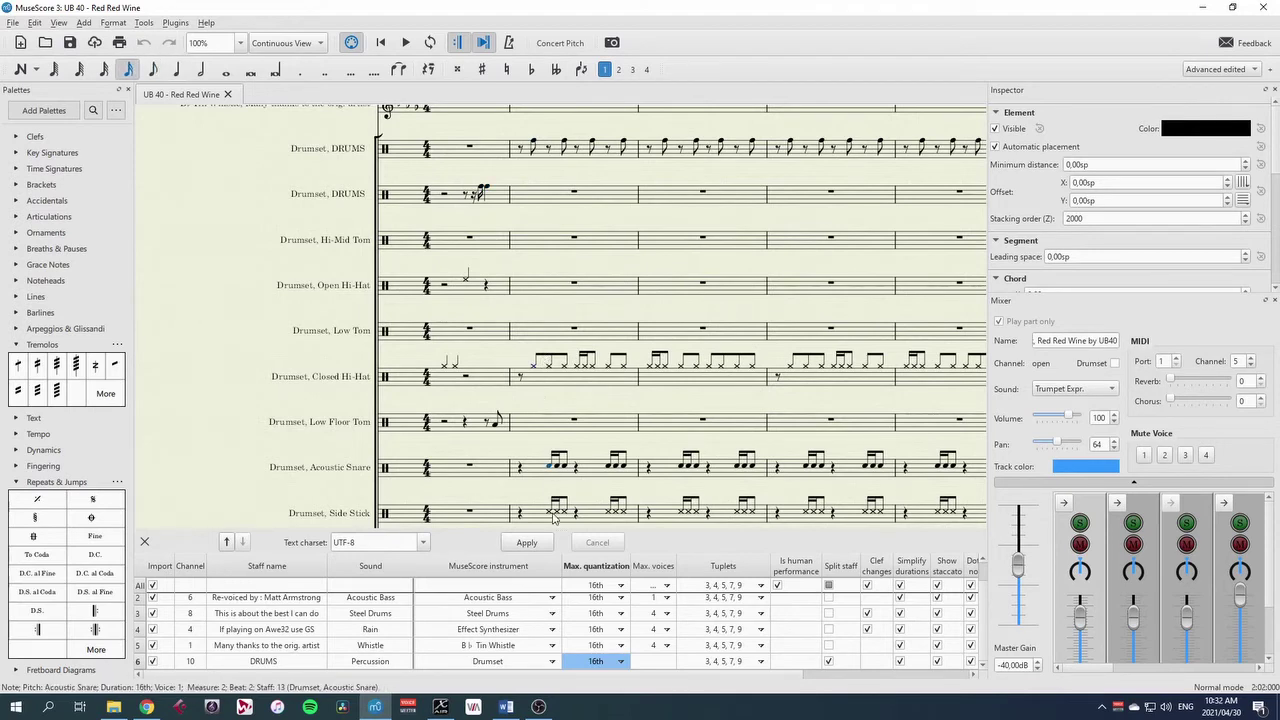
key(alt+Down)
key(alt+Down)
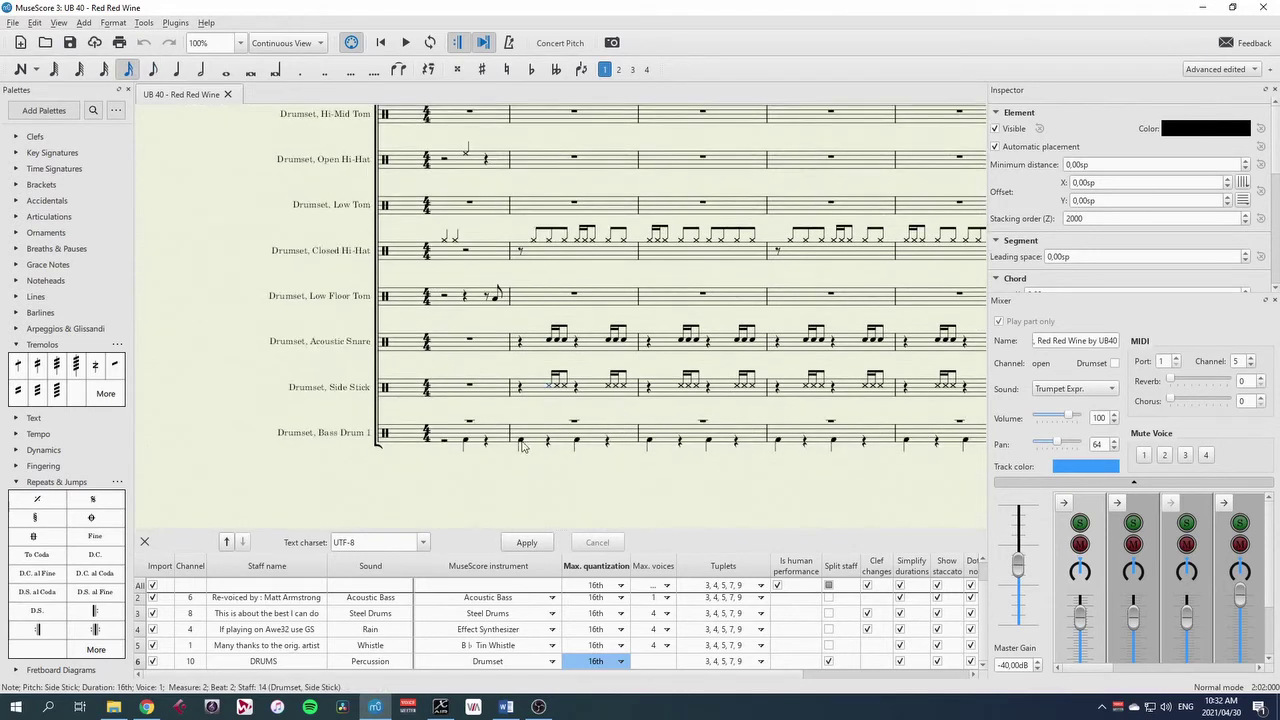
drag(800, 318, 705, 485)
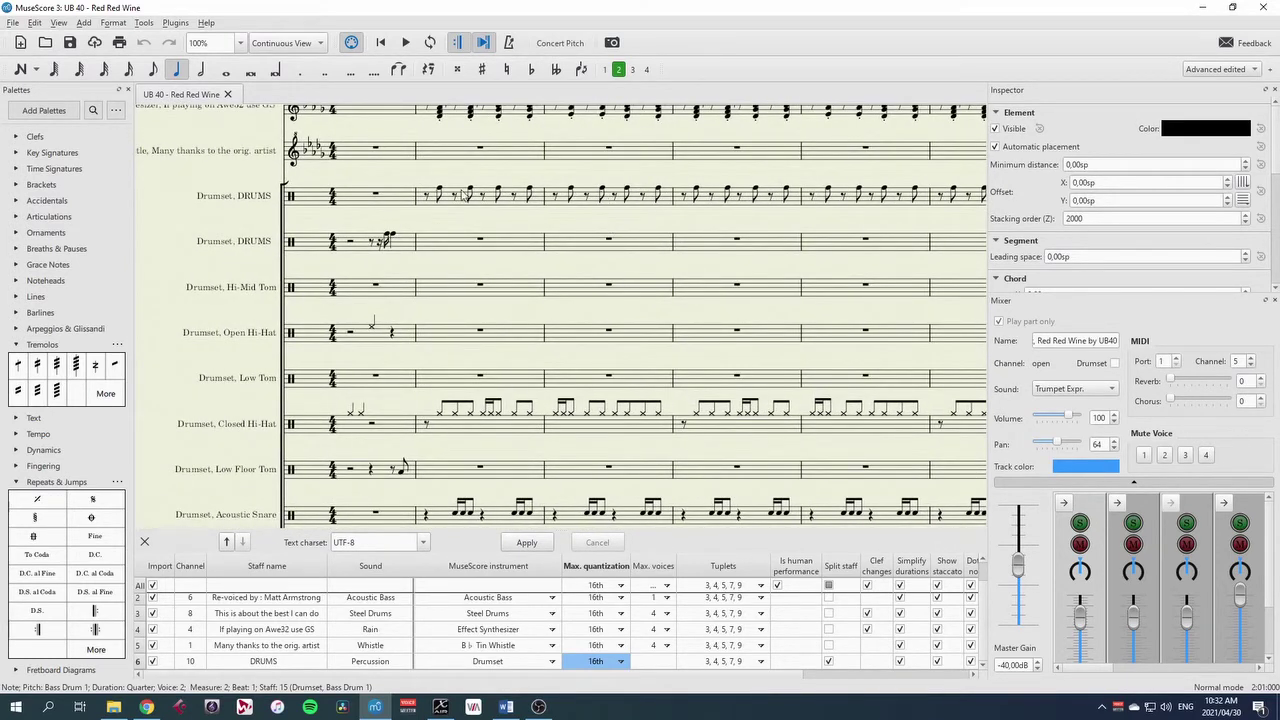
Step: Select measure 3 of the DRUMS staff and turn off Split staff for that track
click(580, 203)
click(571, 201)
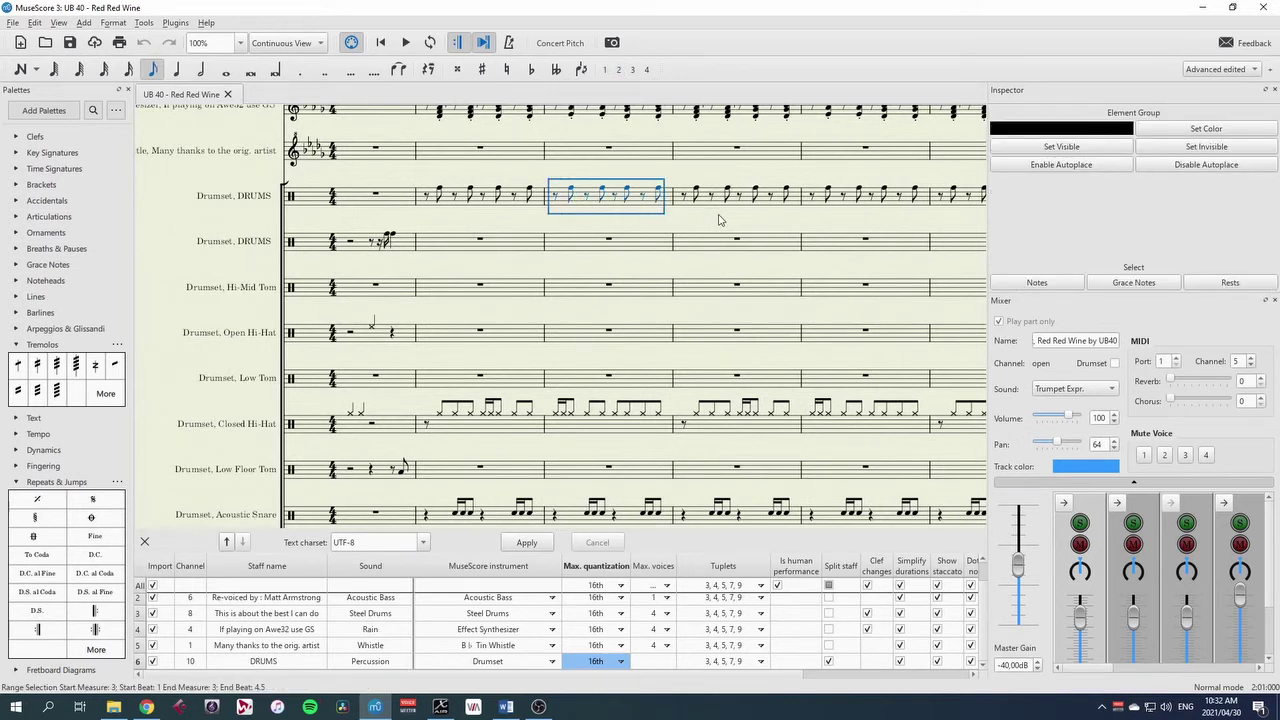
click(829, 662)
Step: Re-import with DRUMS on a single staff and pan the continuous score to check the drums
click(526, 542)
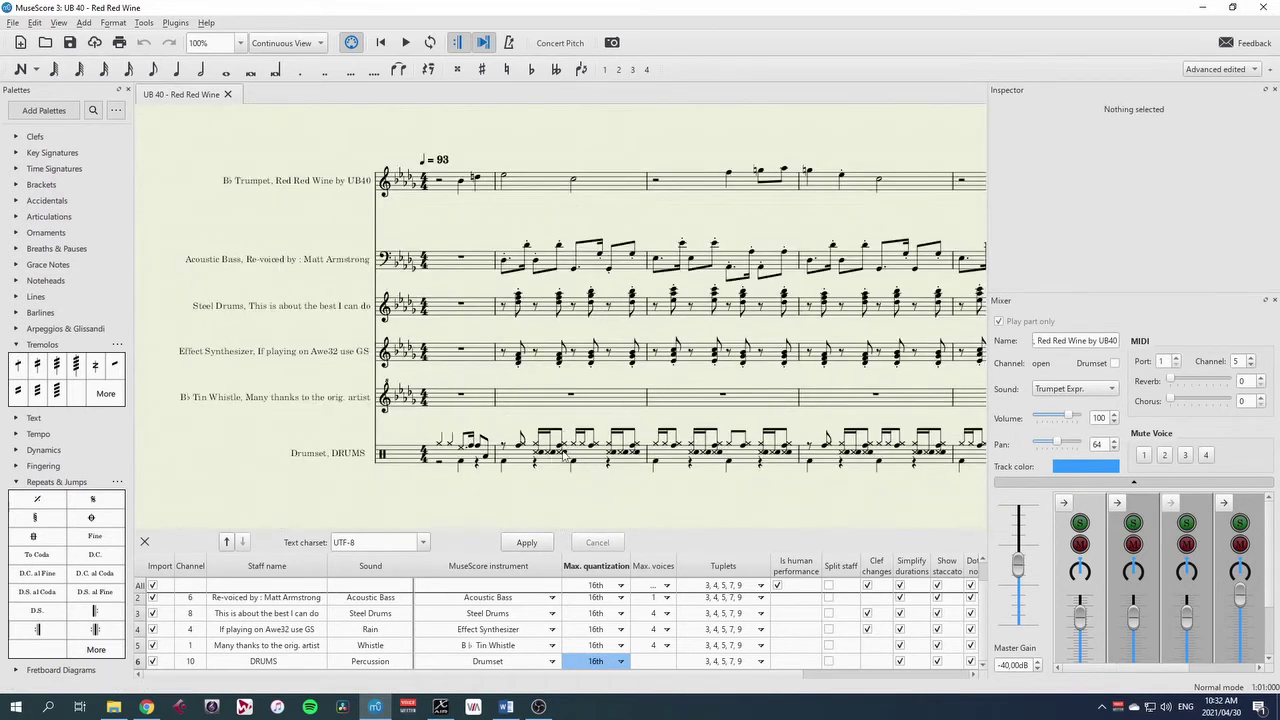
scroll(694, 486, right, 3)
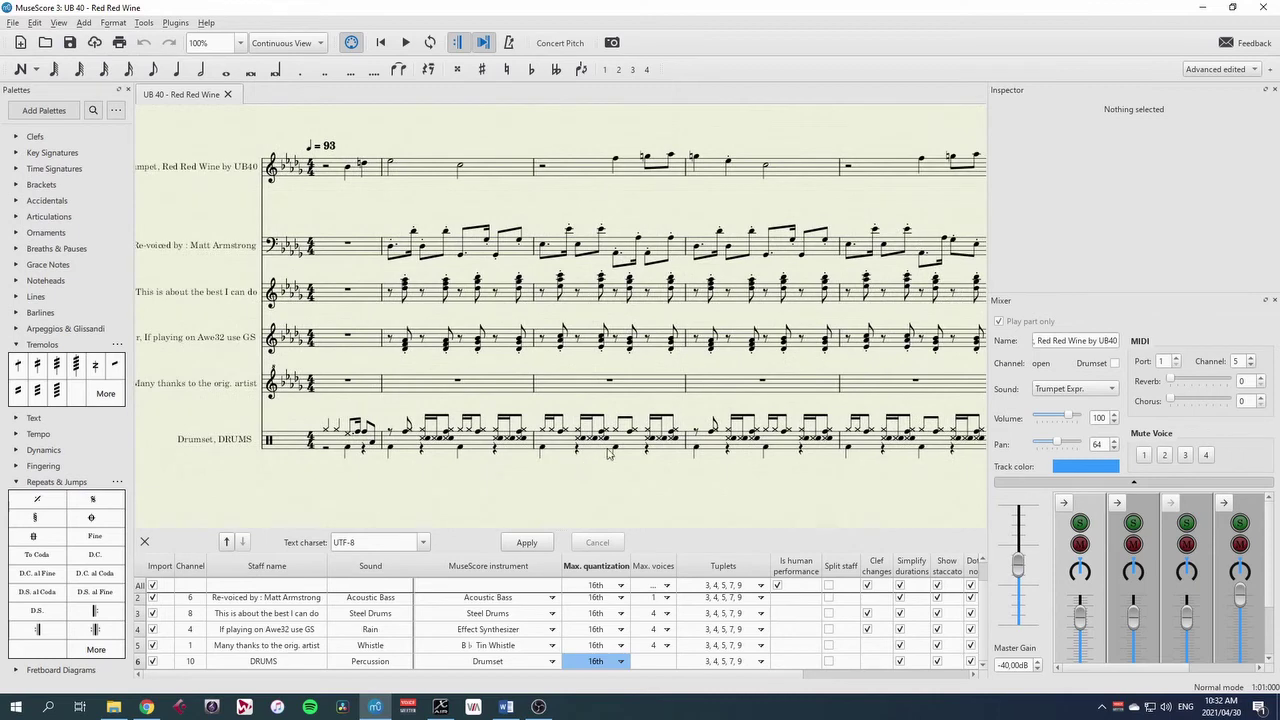
drag(830, 489, 677, 477)
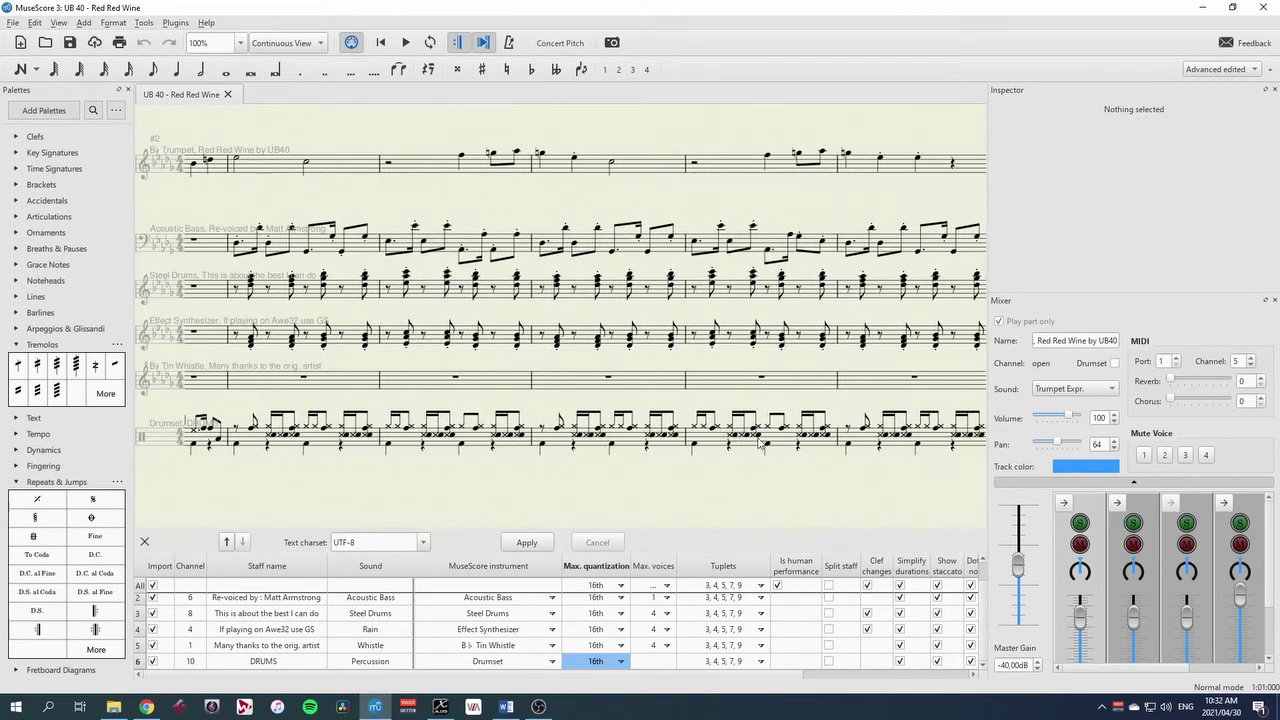
drag(885, 470, 657, 457)
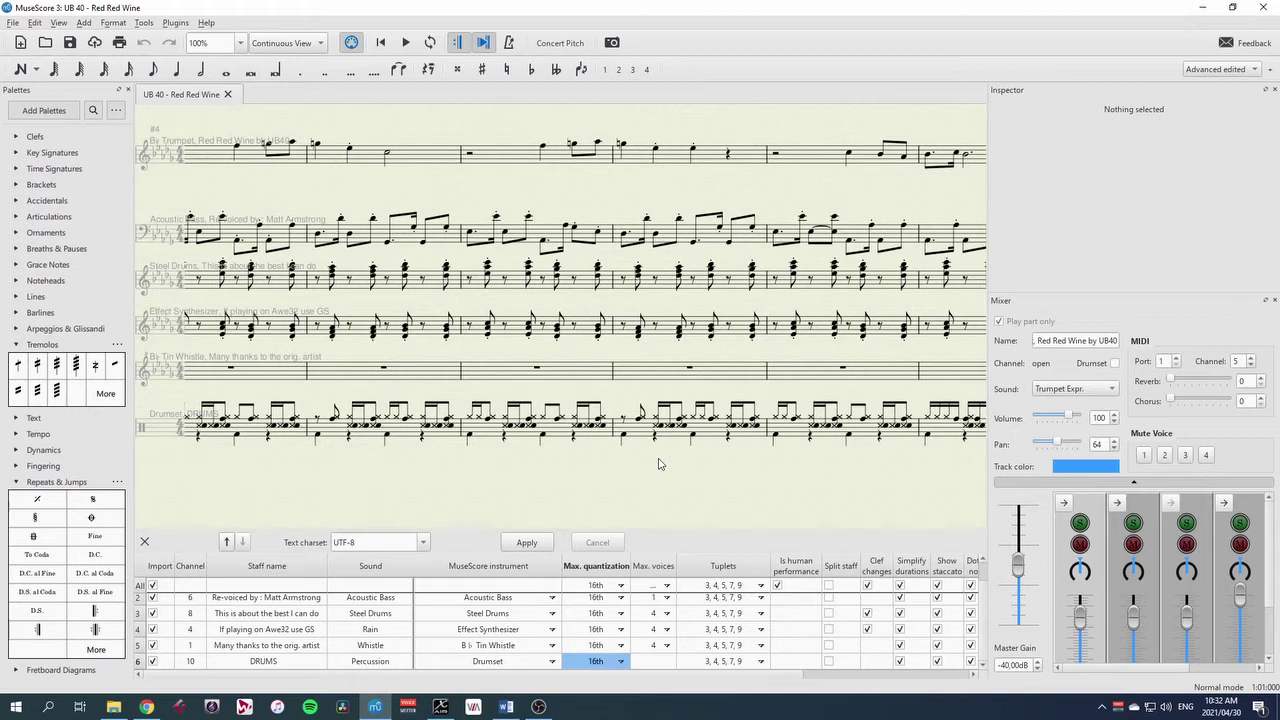
scroll(658, 463, left, 5)
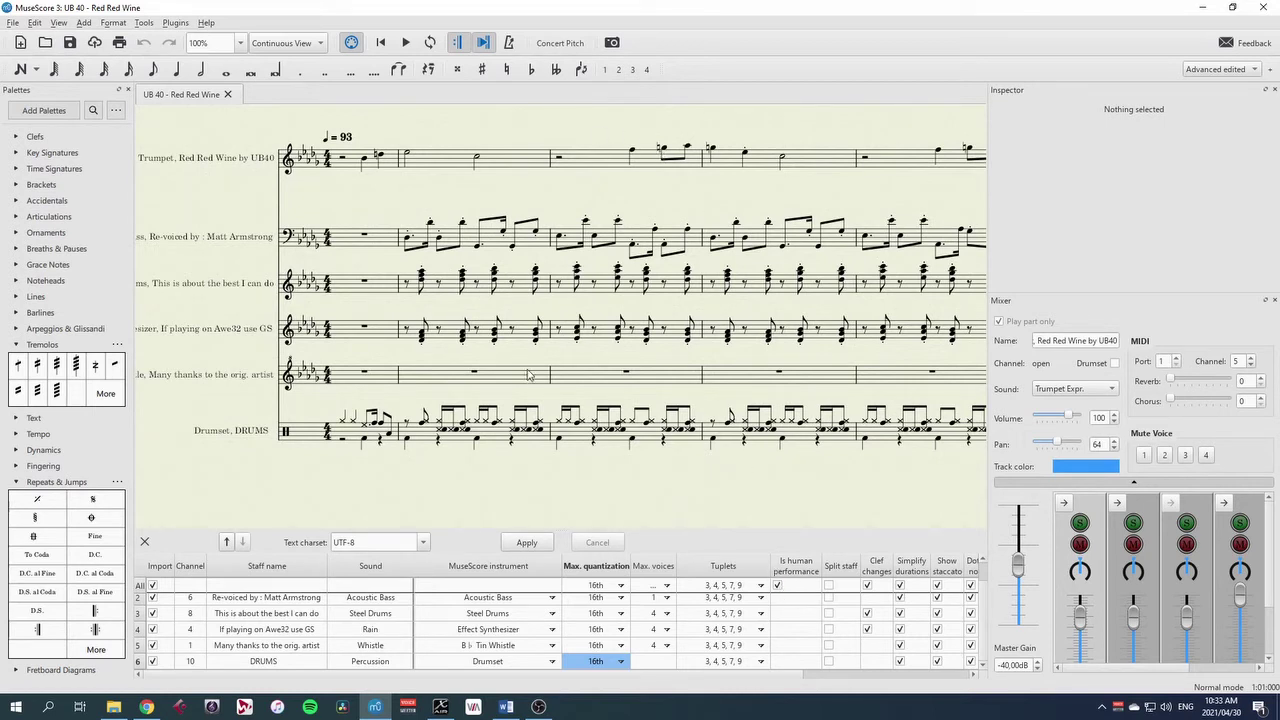
Step: Save the score as 'UB_40_-_Red_Red_Wine drums', then re-import the MIDI without the DRUMS track
key(ctrl+s)
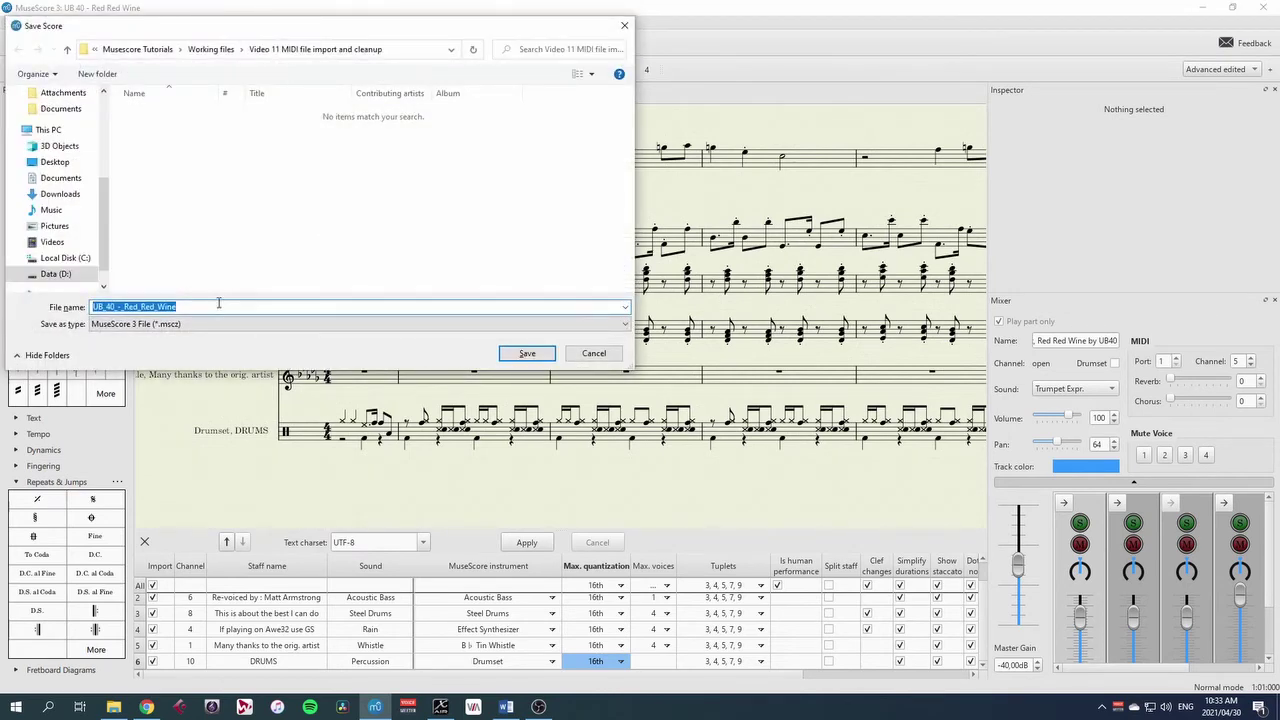
click(197, 307)
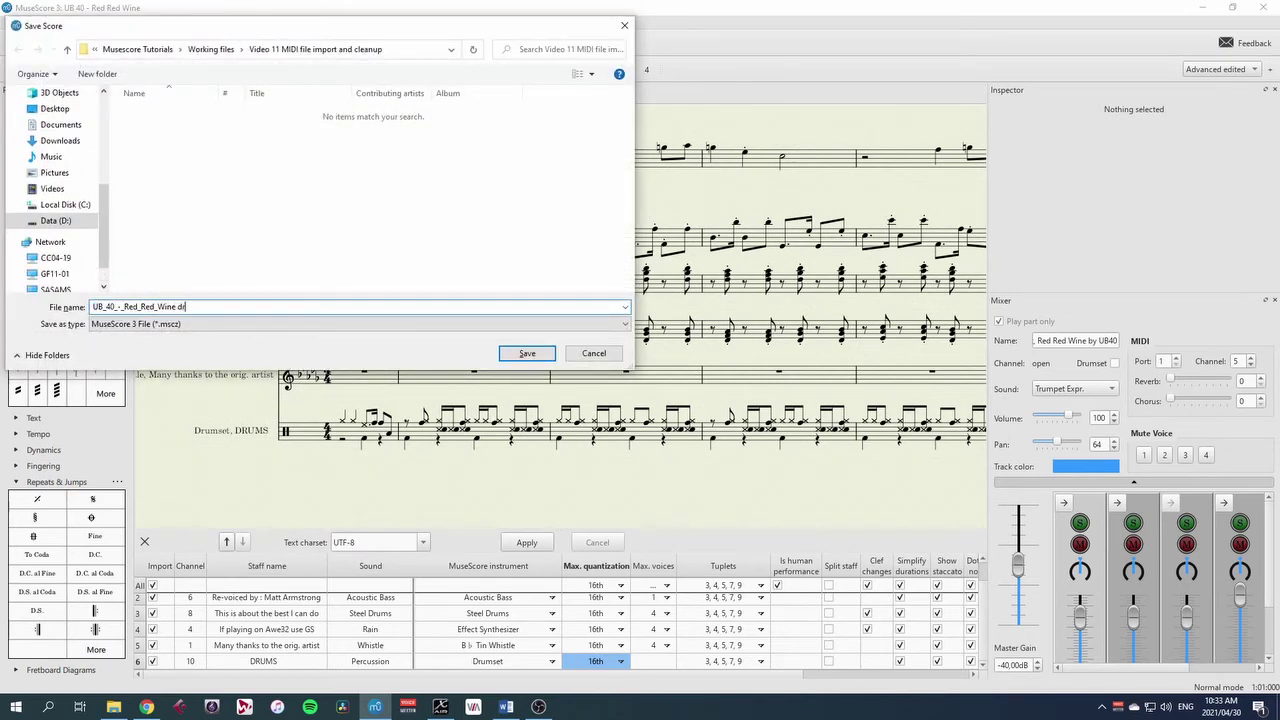
text(drums)
key(Return)
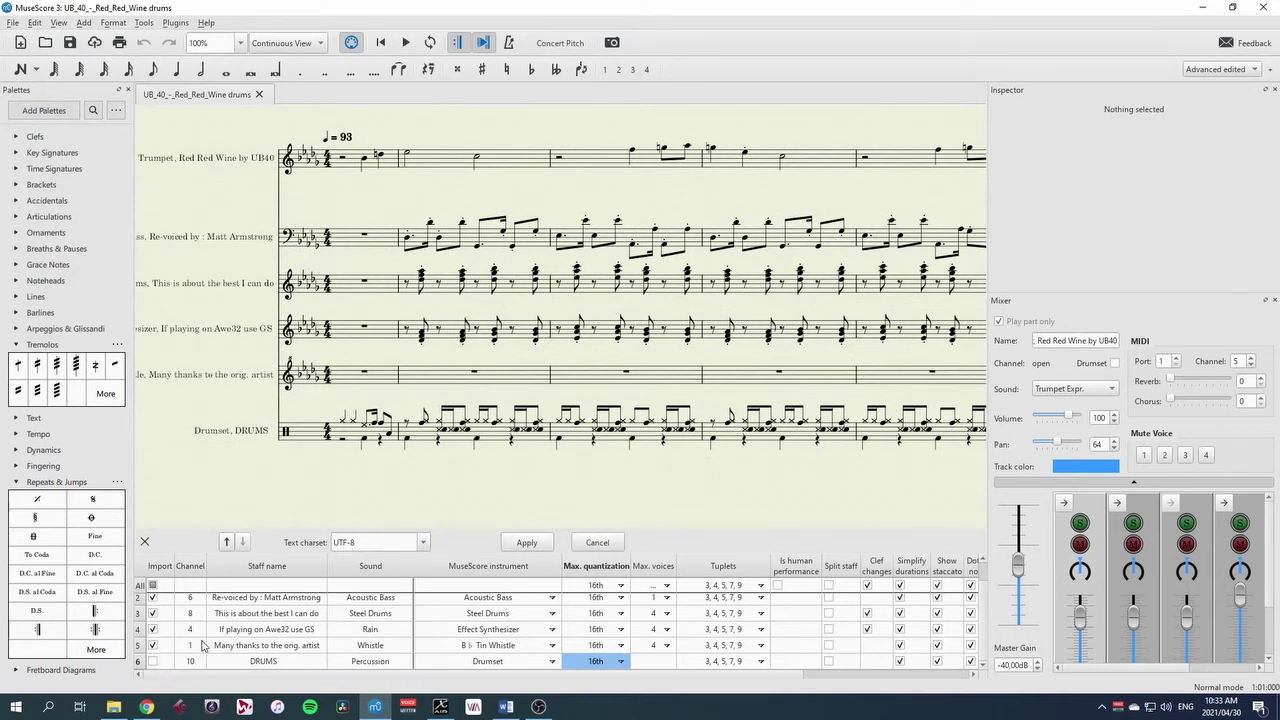
click(530, 545)
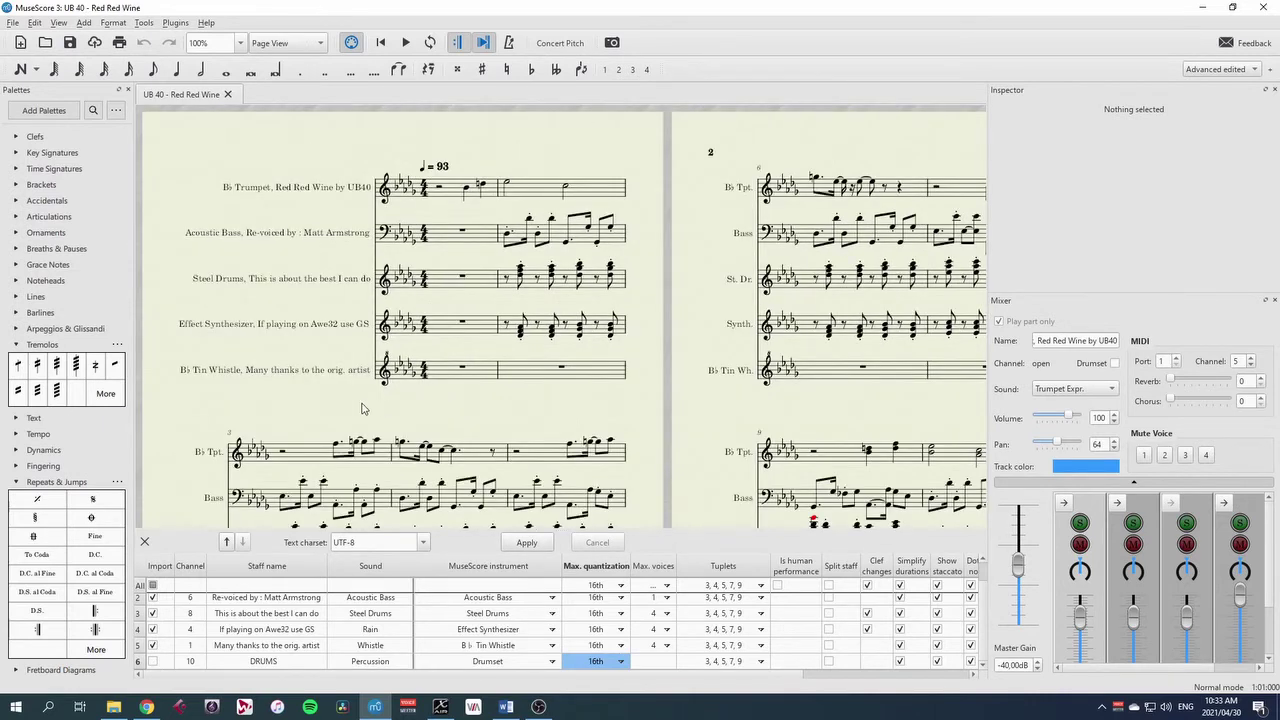
Step: Save a copy of the five-staff drumless score as 'UB_40_-_Red_Red_Wine full score'
scroll(594, 320, down, 2)
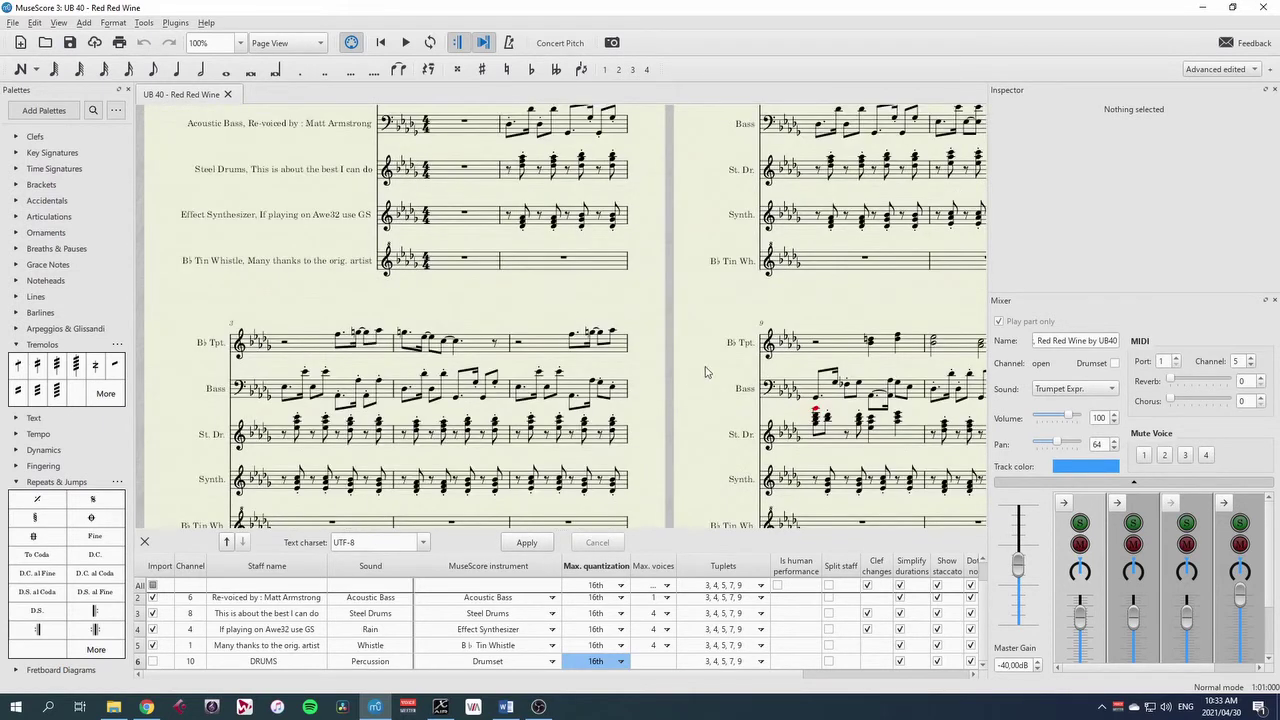
drag(699, 374, 808, 466)
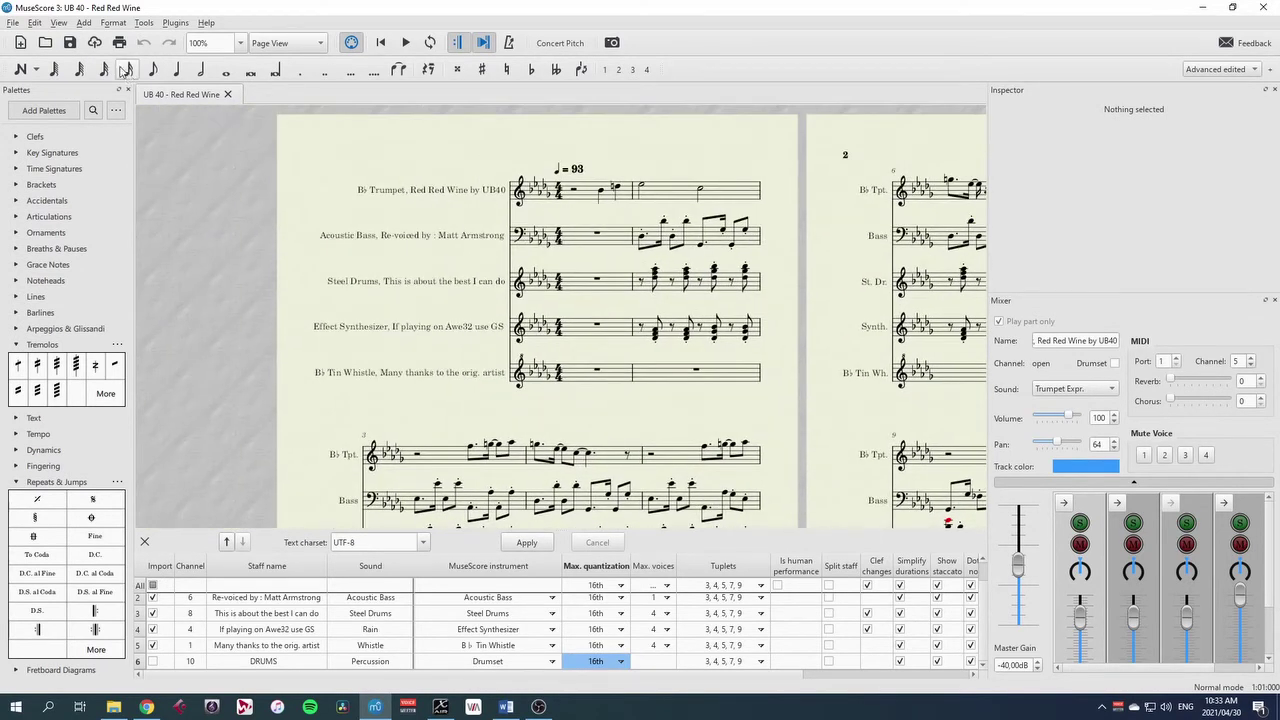
click(14, 22)
click(50, 137)
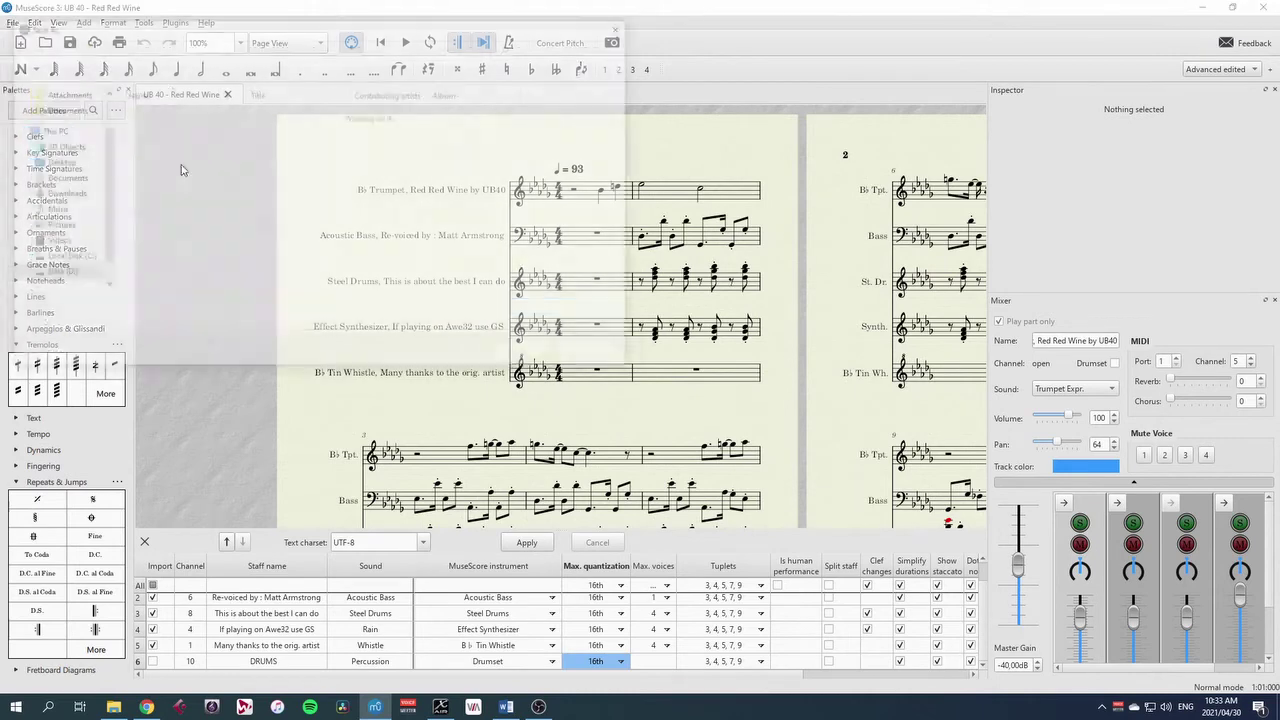
click(200, 128)
click(208, 306)
text(drums)
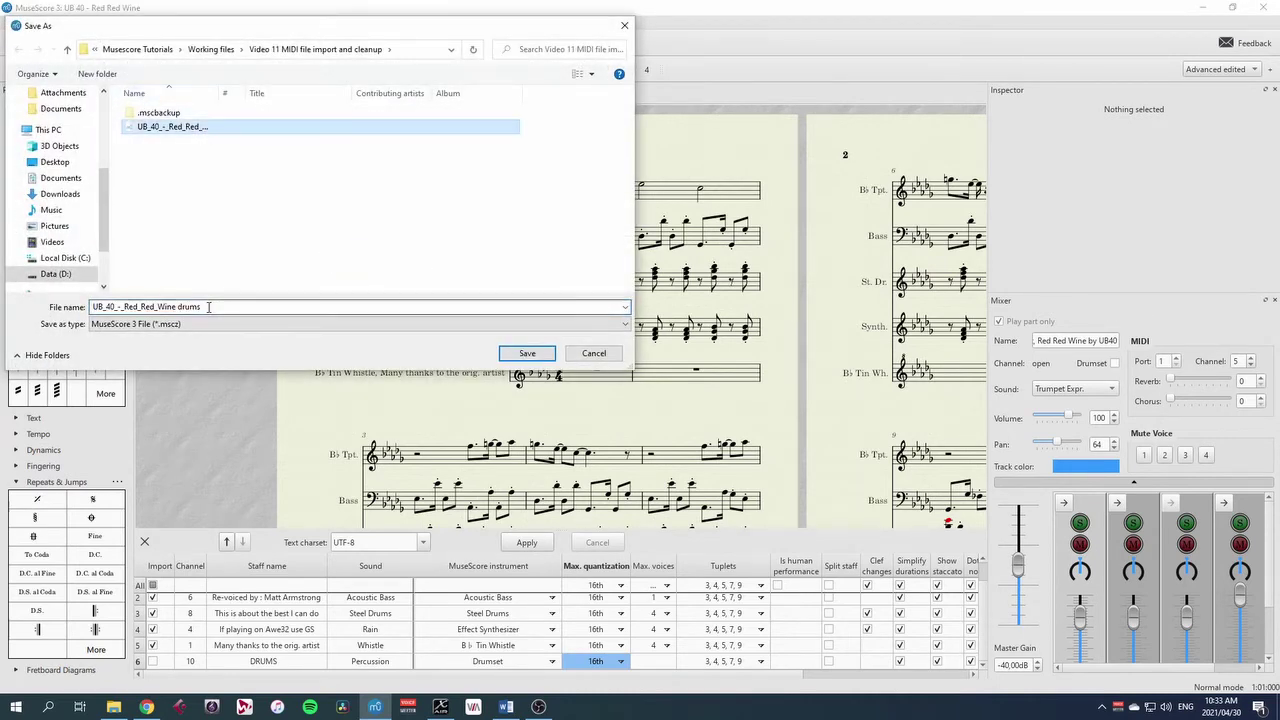
click(210, 308)
click(214, 310)
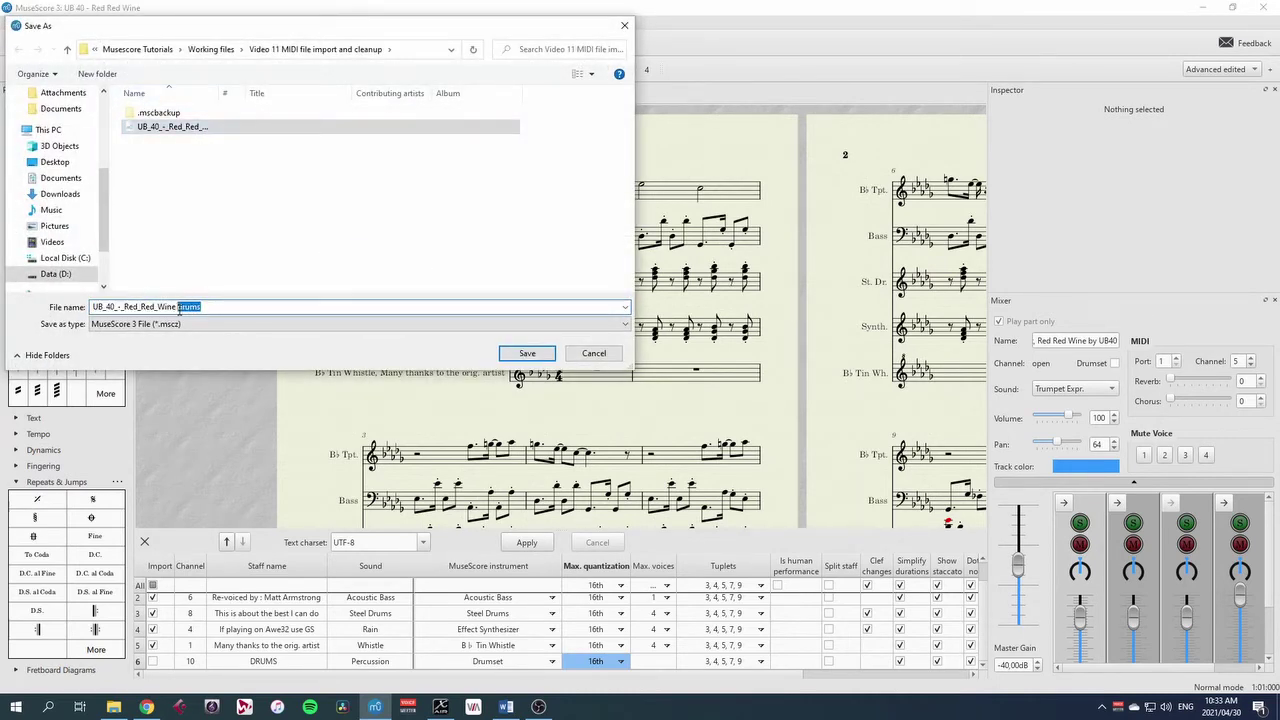
text(full score)
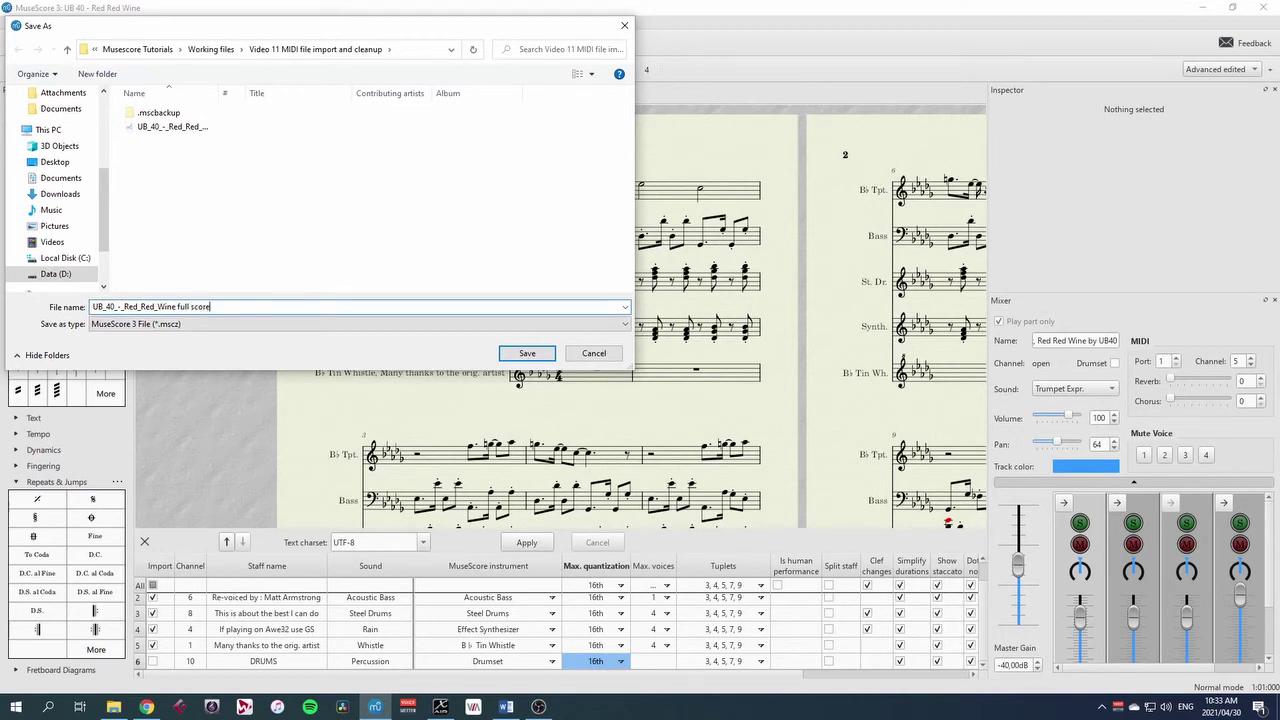
key(Return)
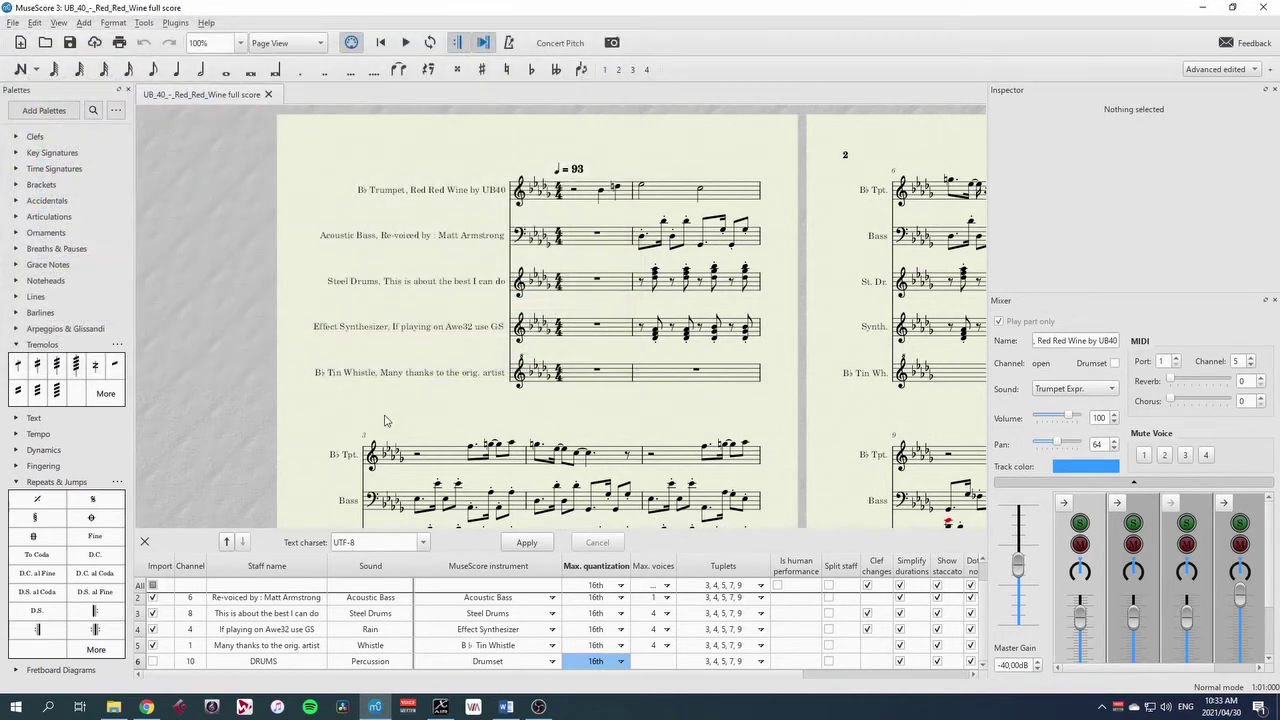
Step: Add a Drumset instrument below the Tin Whistle staff through the Instruments dialog
key(i)
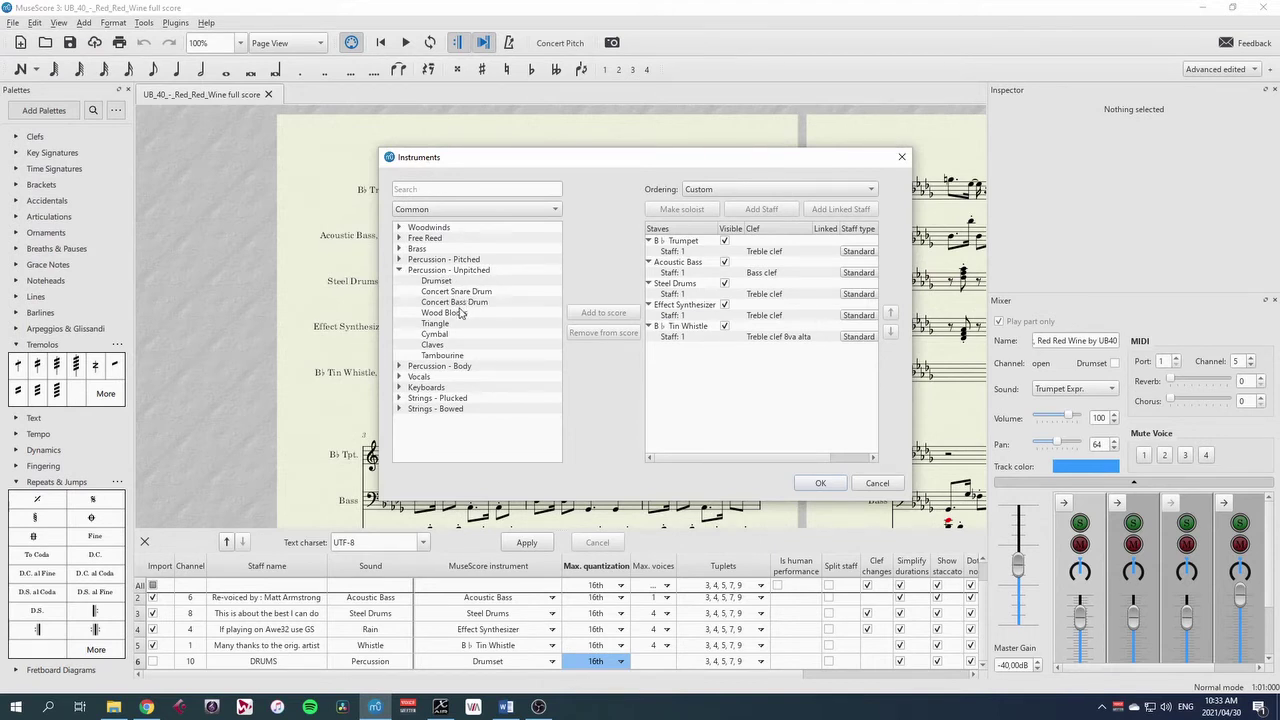
double_click(437, 283)
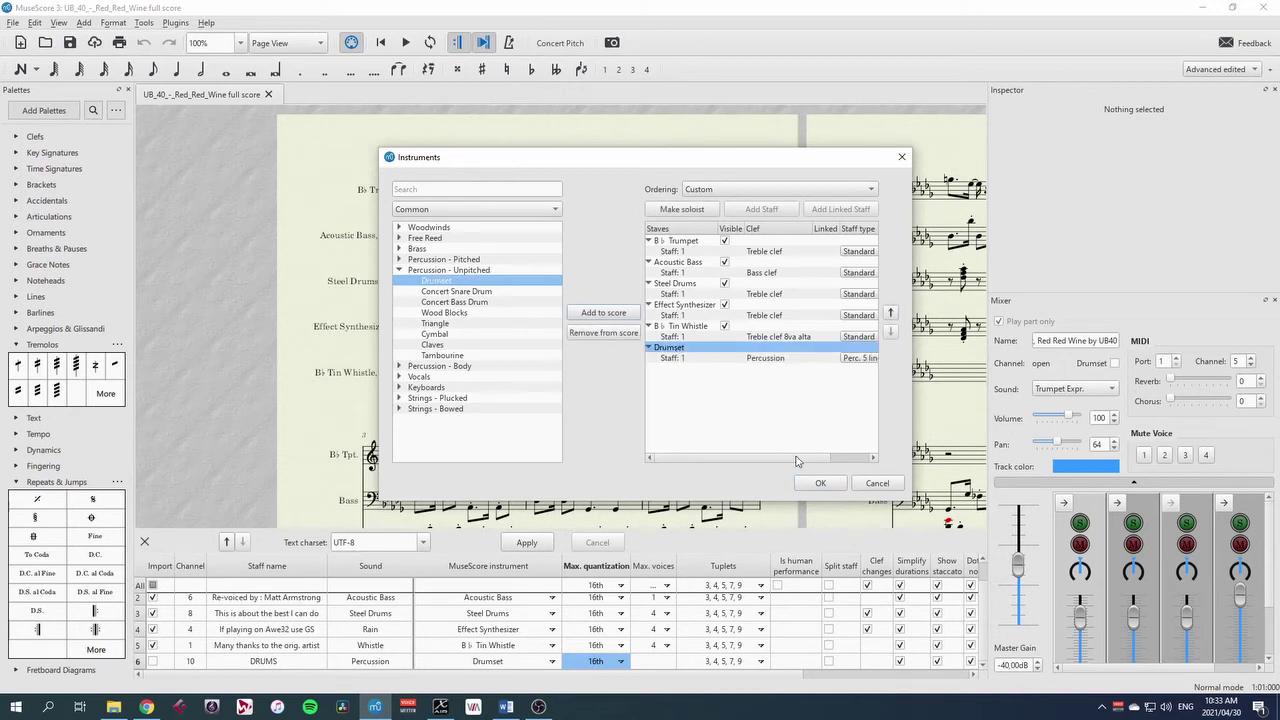
click(820, 483)
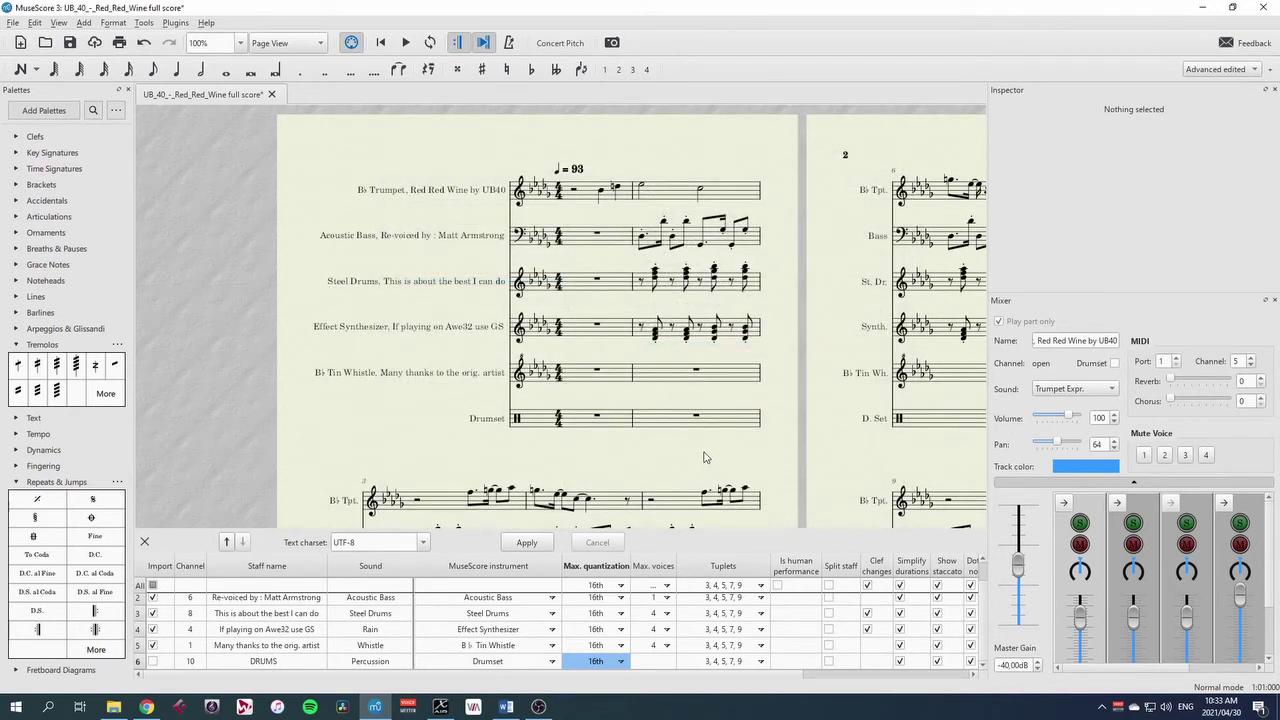
Step: Open the drums .mscz file and select its whole Drumset staff from measure 1 to the end
click(113, 707)
double_click(549, 249)
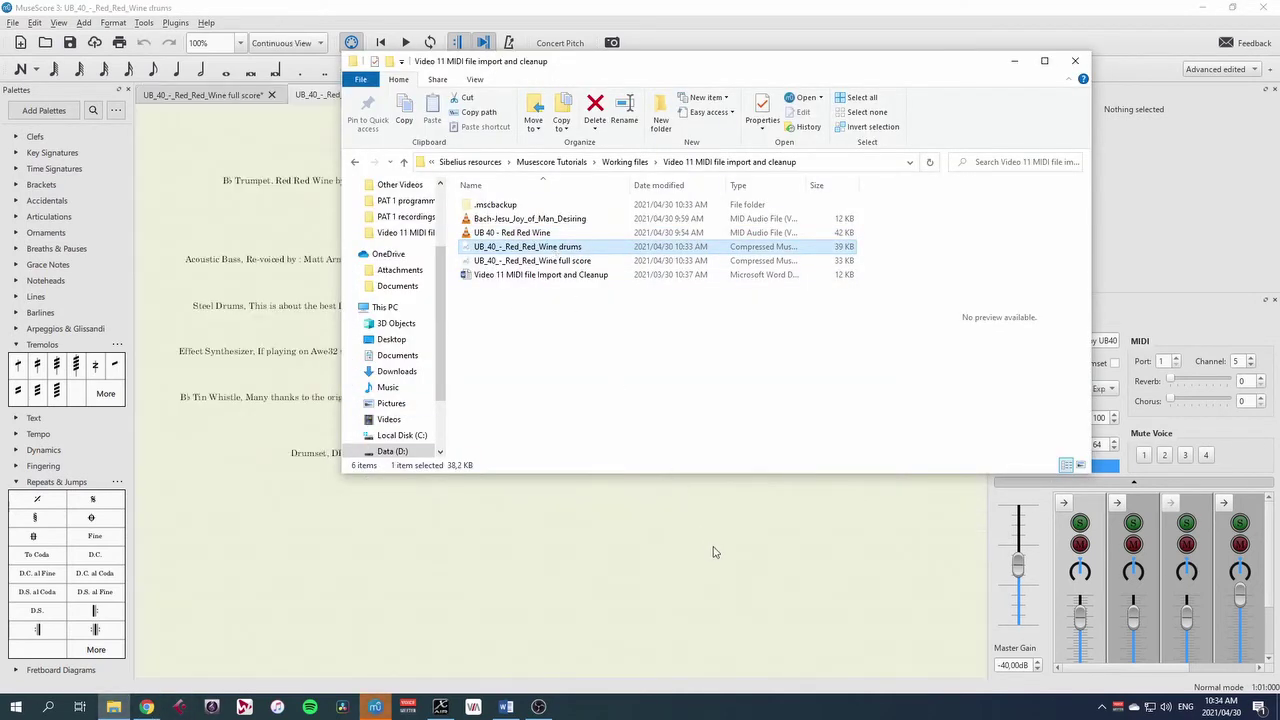
click(714, 551)
click(452, 459)
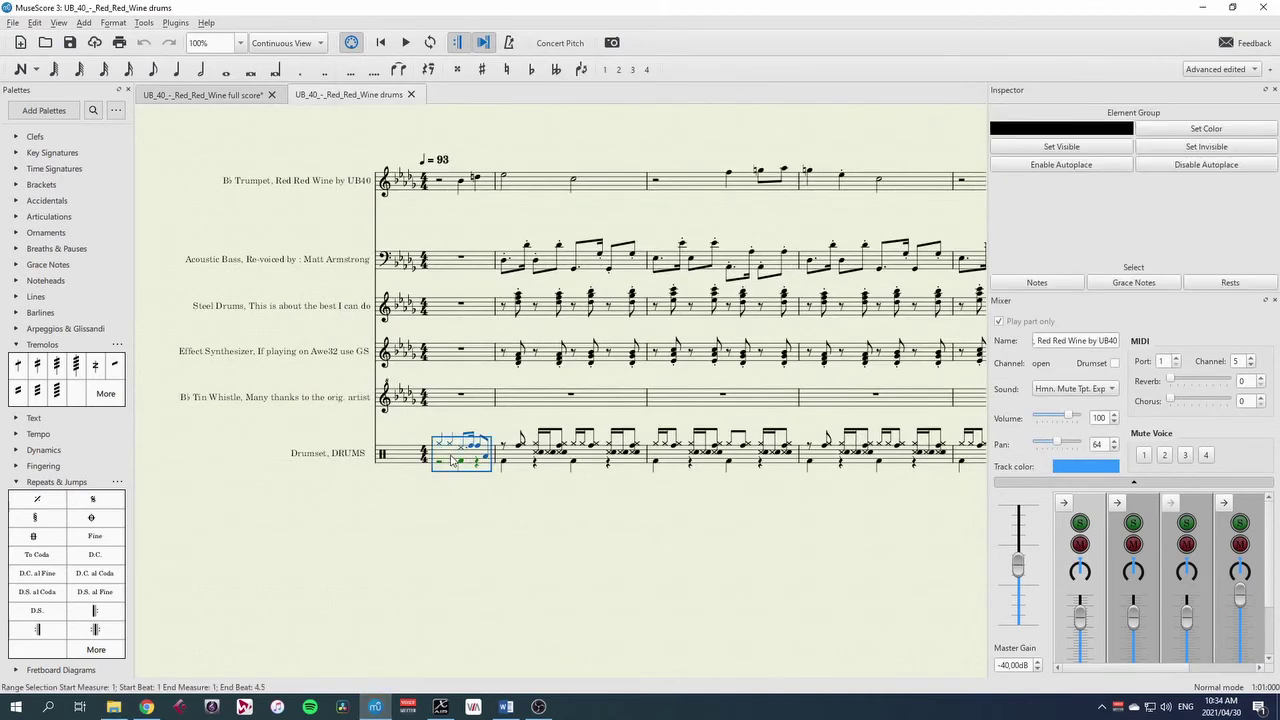
key(ctrl+shift+End)
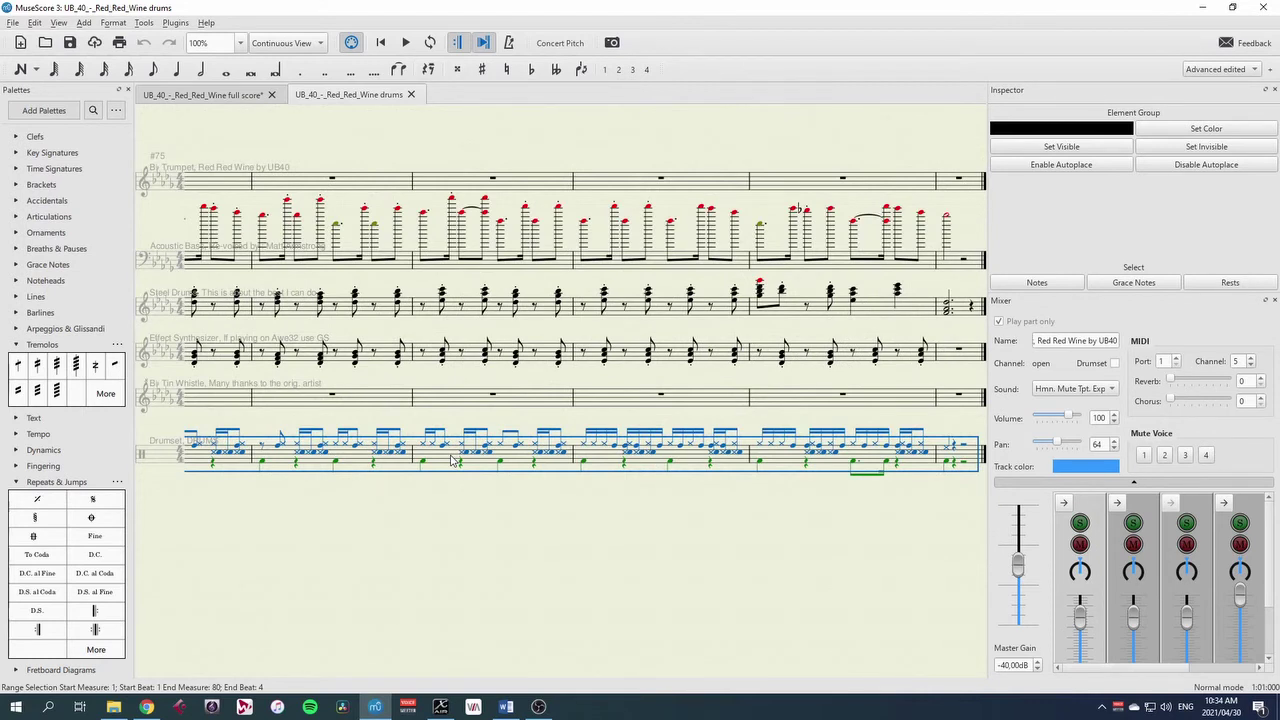
Step: Paste the drum part into measure 1 of the full score's empty Drumset staff
click(221, 96)
click(585, 424)
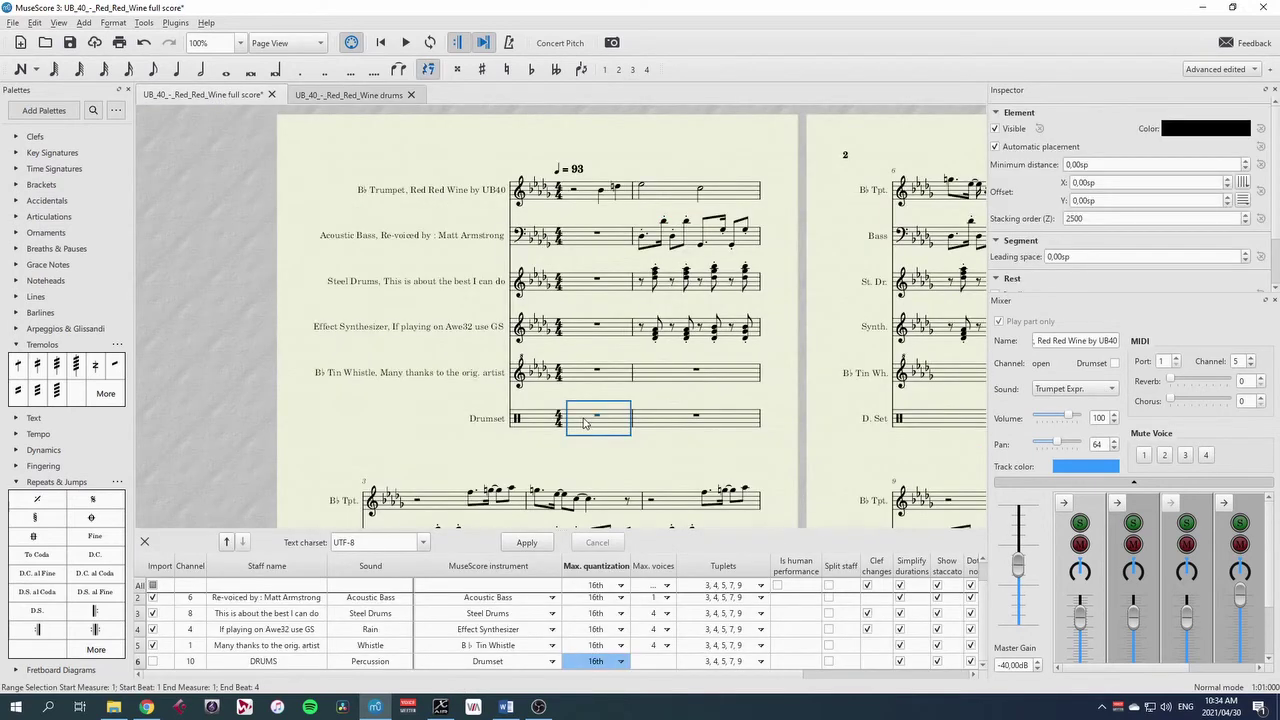
key(ctrl+v)
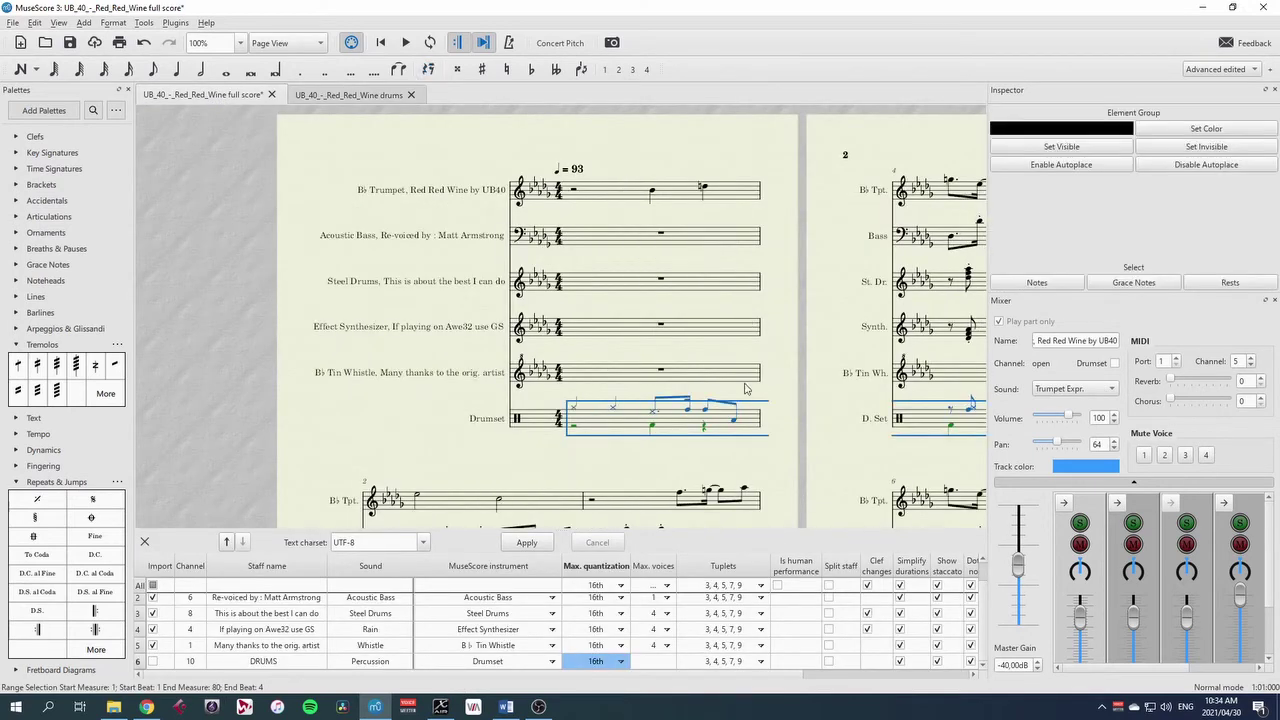
click(280, 43)
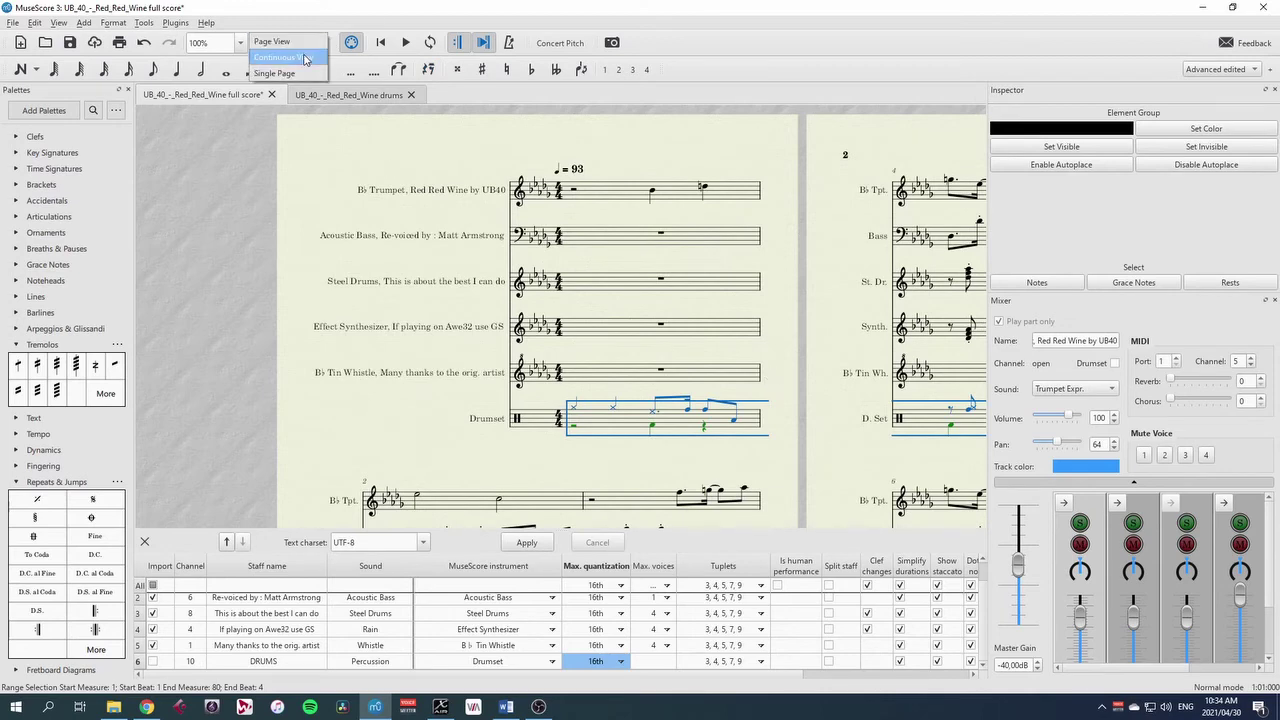
click(305, 59)
Step: Show the full score in Continuous View, review measures 3–5, and close the MIDI import panel
click(700, 506)
drag(766, 514, 578, 493)
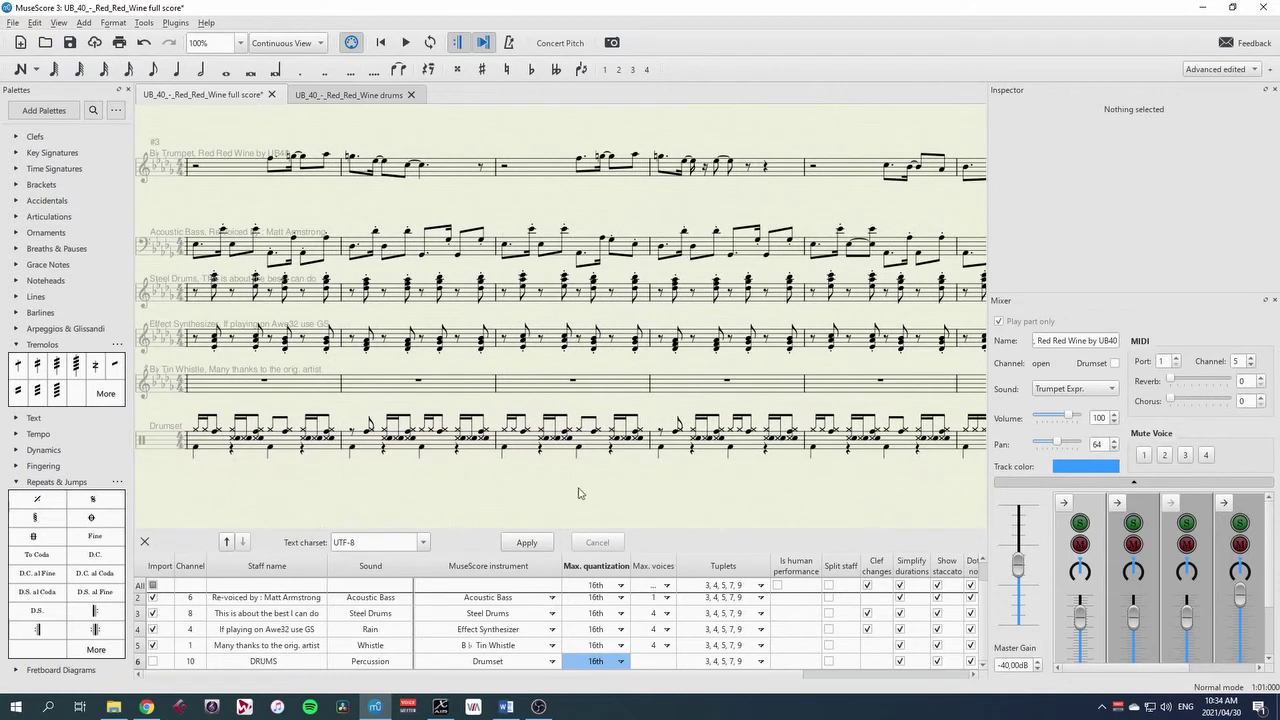
drag(730, 492, 408, 503)
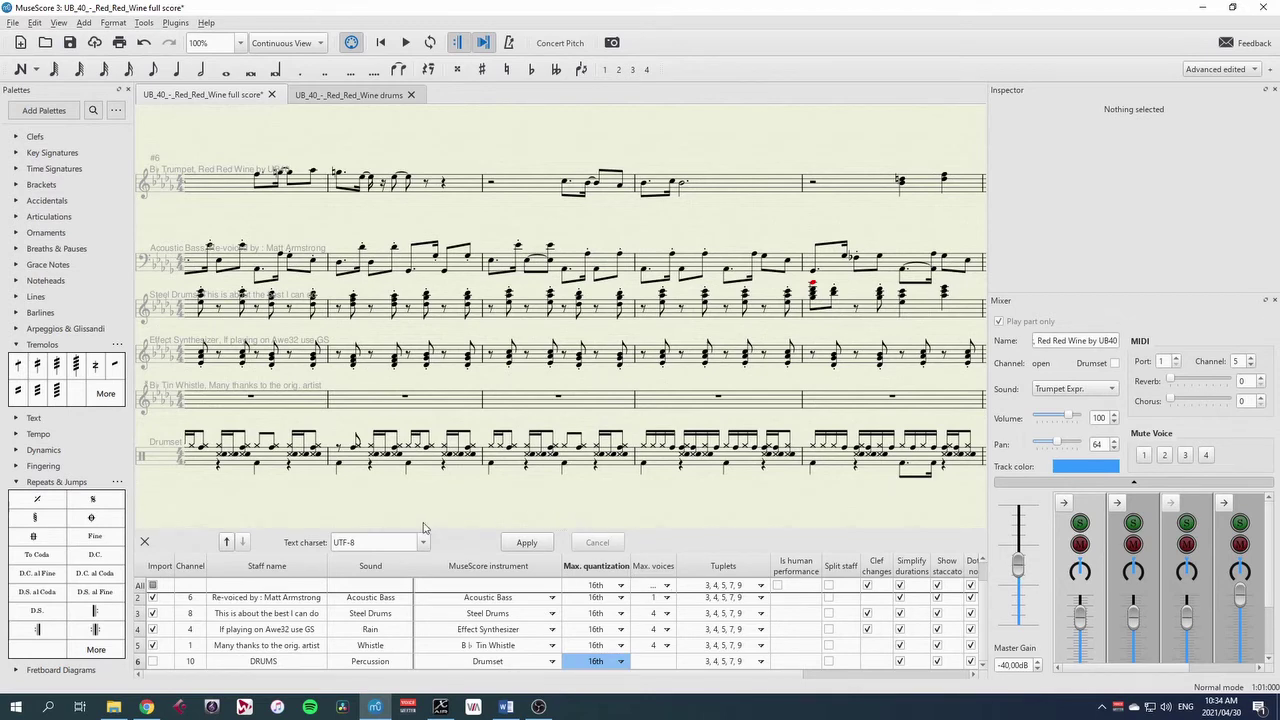
click(144, 541)
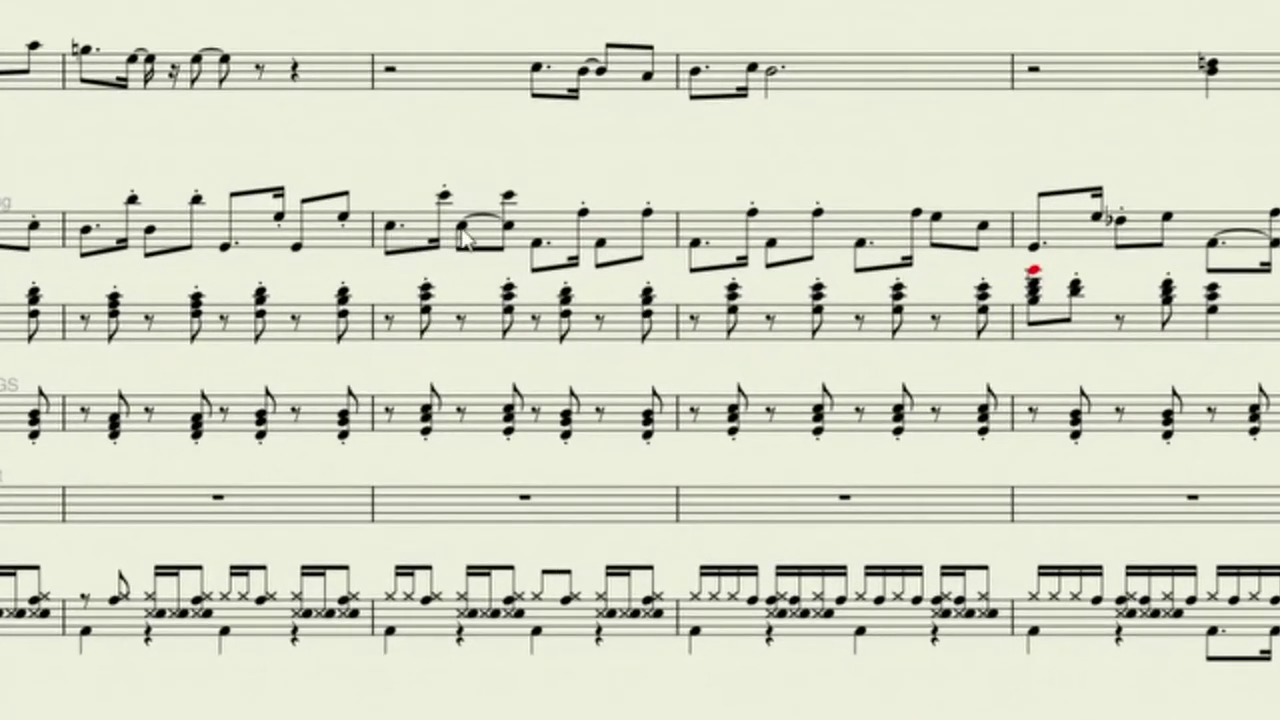
Step: Remove the unwanted ties between repeated Acoustic Bass notes
click(552, 294)
ctrl+click(508, 228)
key(ctrl+z)
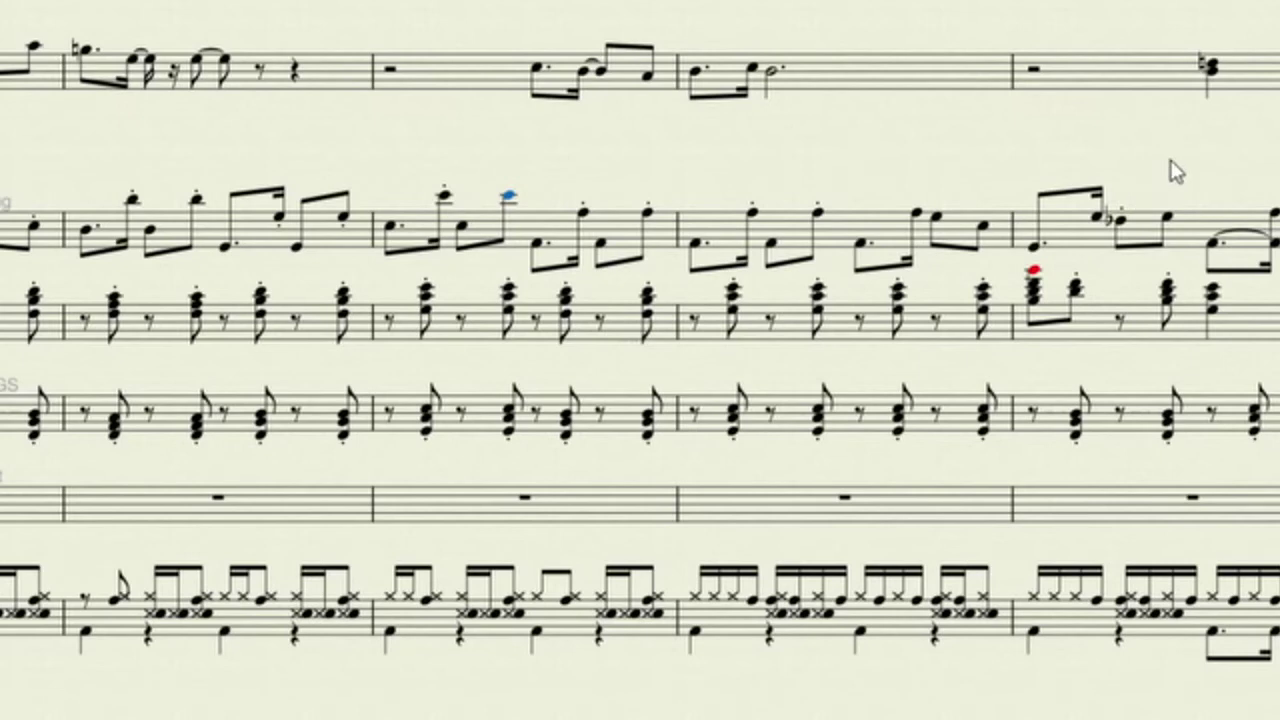
drag(1172, 170, 657, 166)
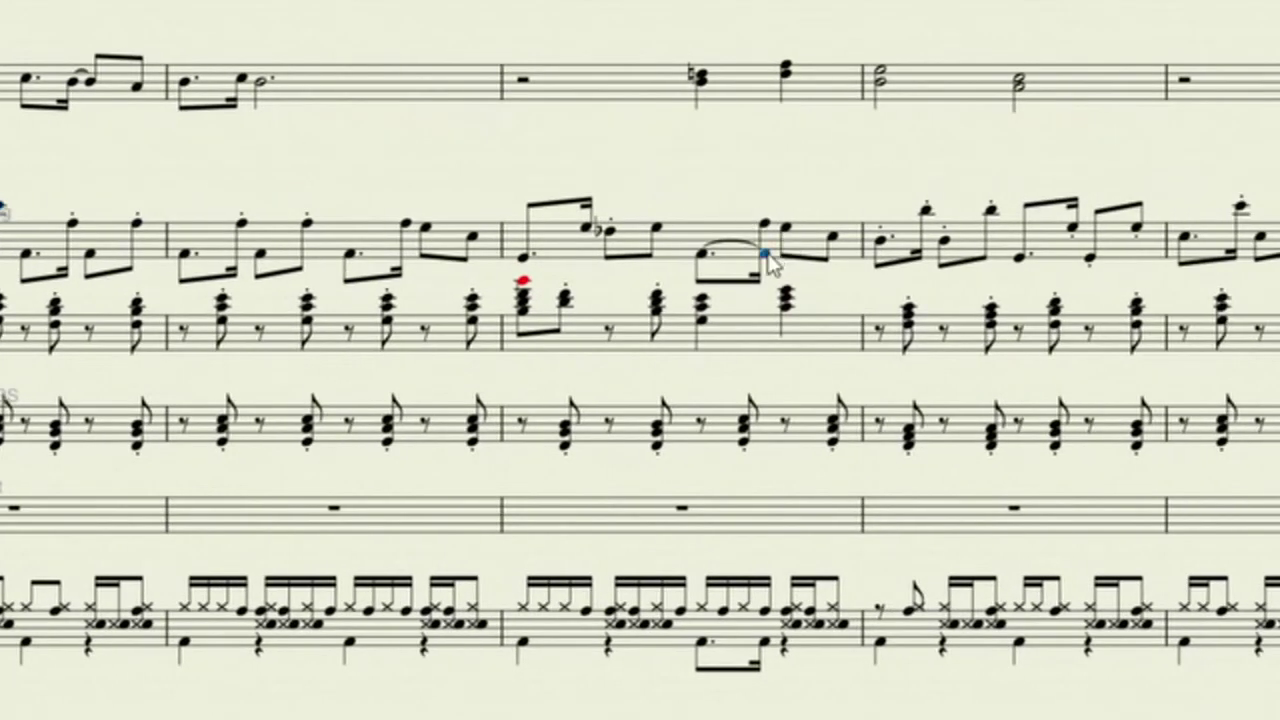
key(ctrl+z)
scroll(880, 240, left, 3)
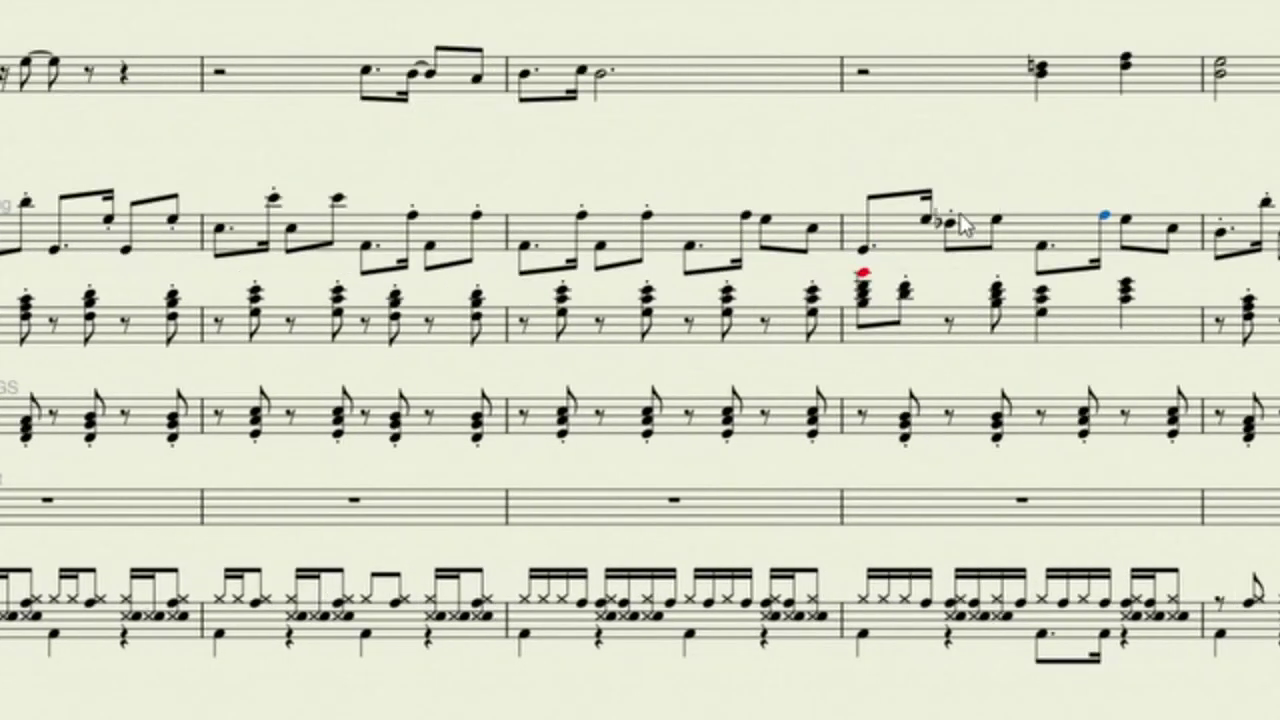
Step: Respell the flat bass note with J so the measure 9, beat 2 eighth reads E3
click(950, 225)
key(j)
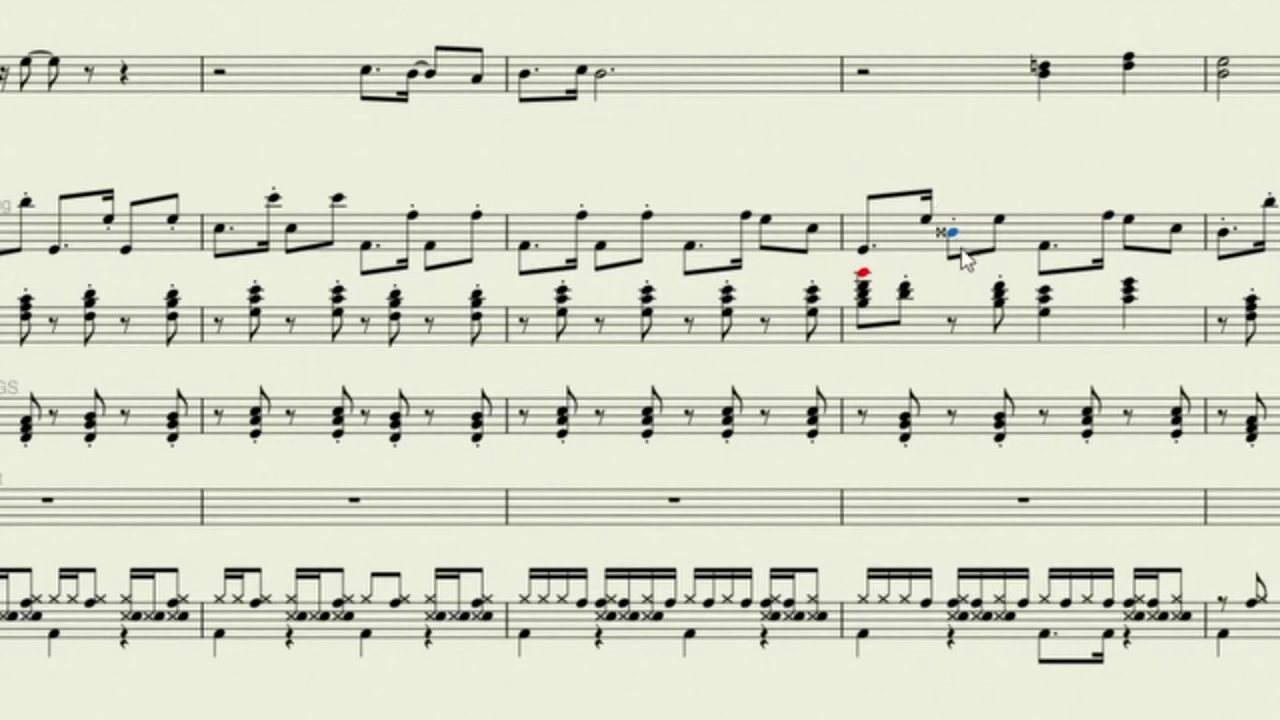
key(j)
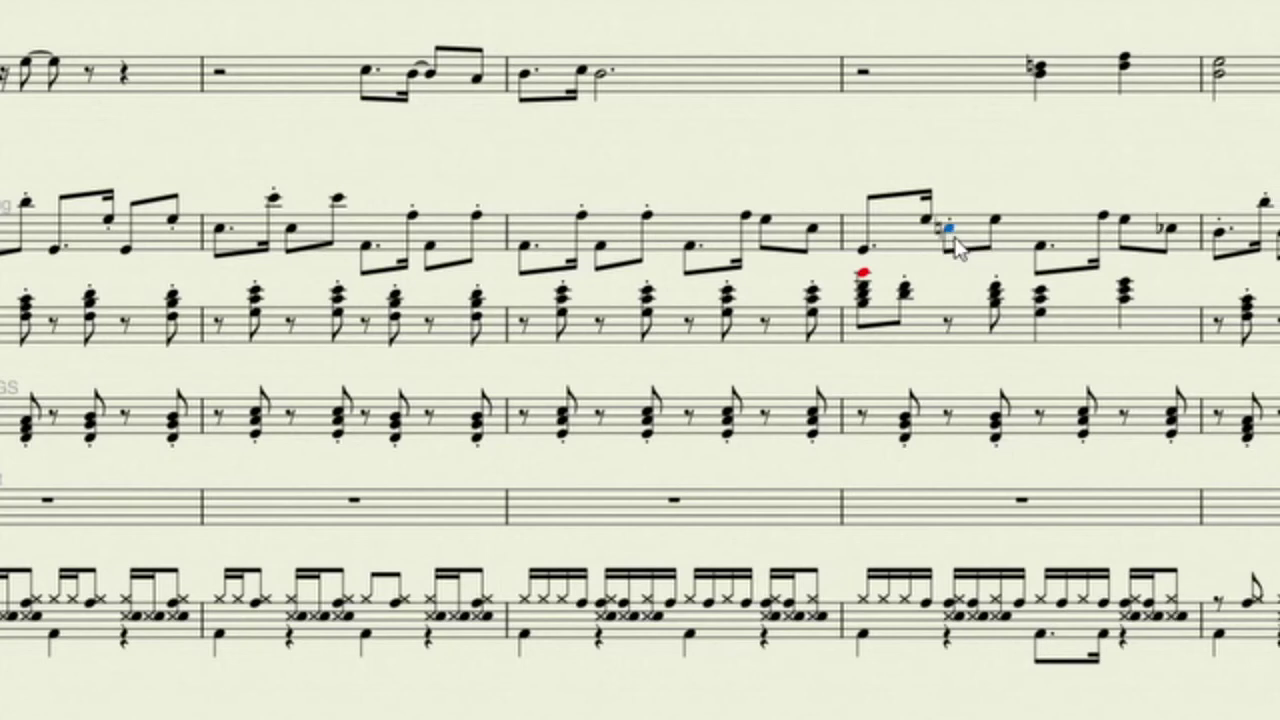
drag(1029, 177, 649, 126)
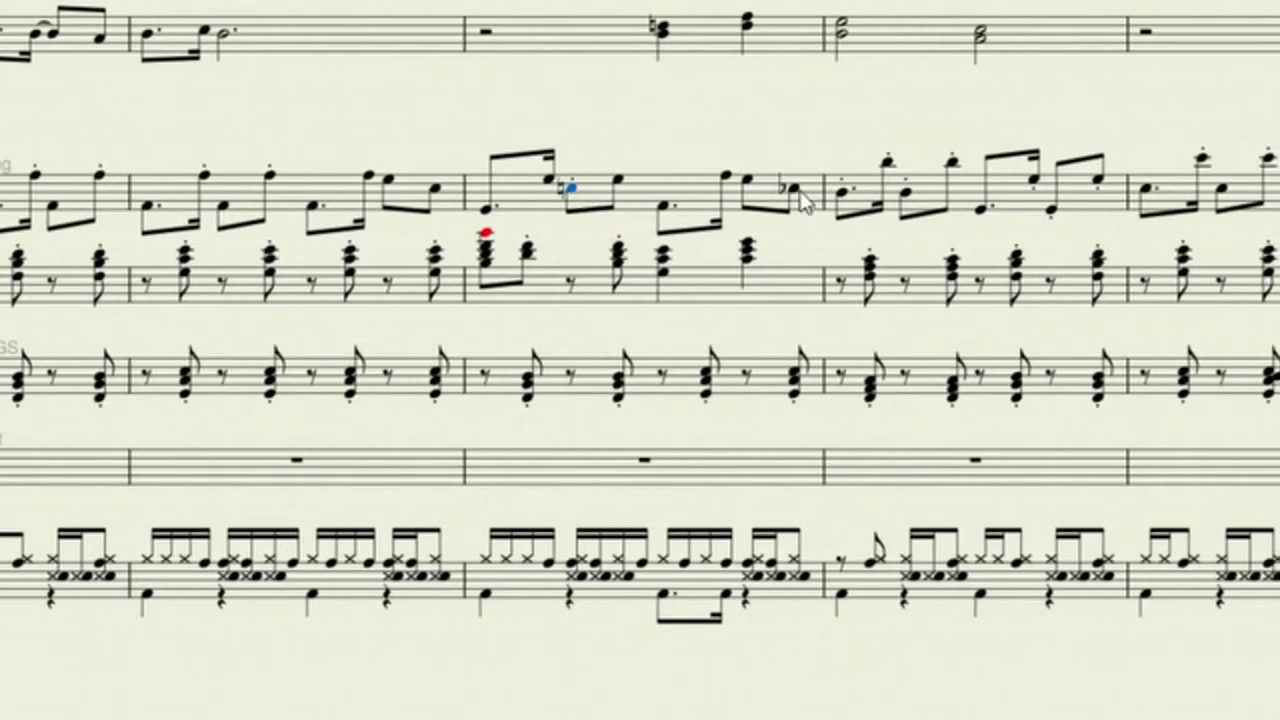
key(j)
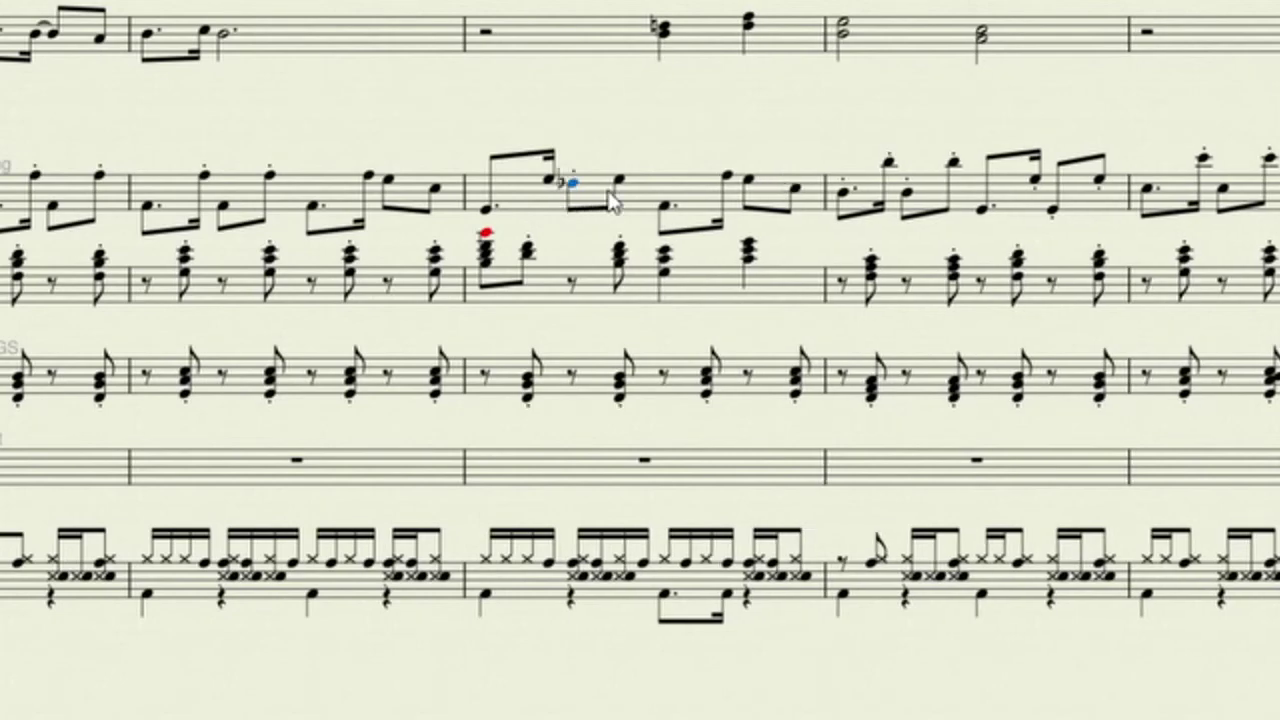
key(j)
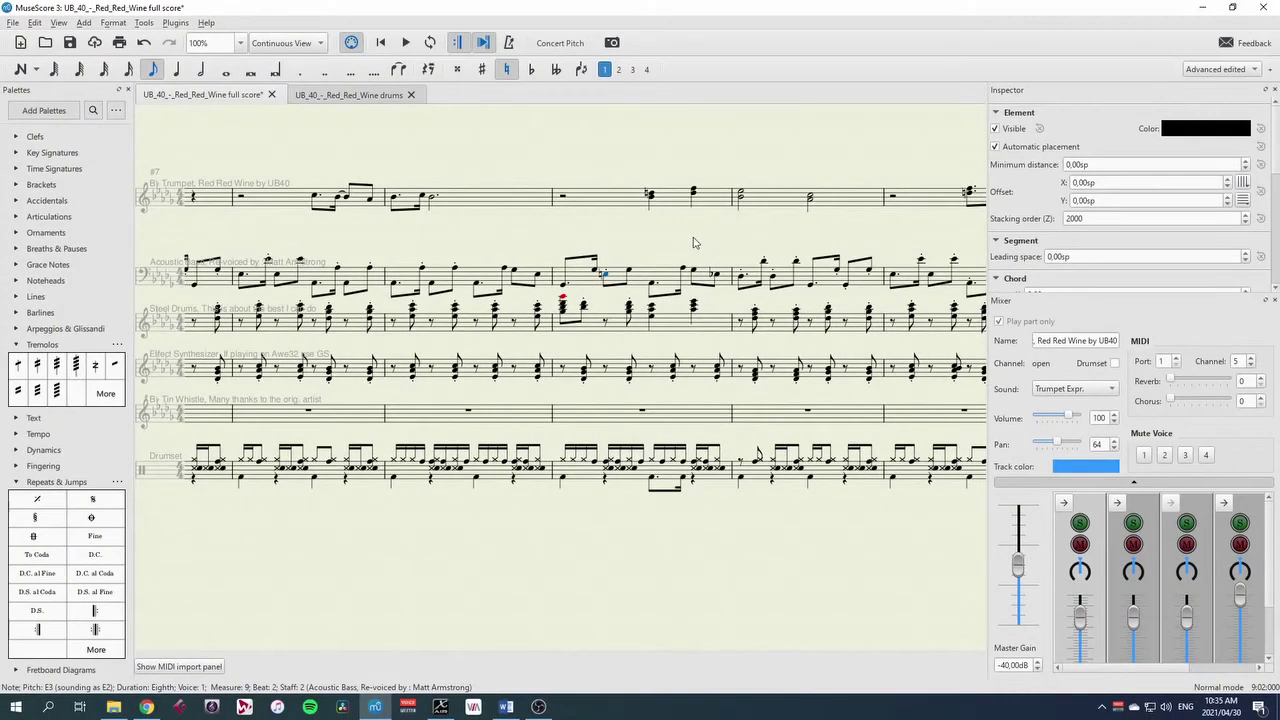
drag(619, 241, 1018, 234)
Step: Lengthen the opening trumpet notes over their following rests, making the phrase-ending tied note a half note
drag(543, 234, 690, 255)
scroll(408, 630, right, 3)
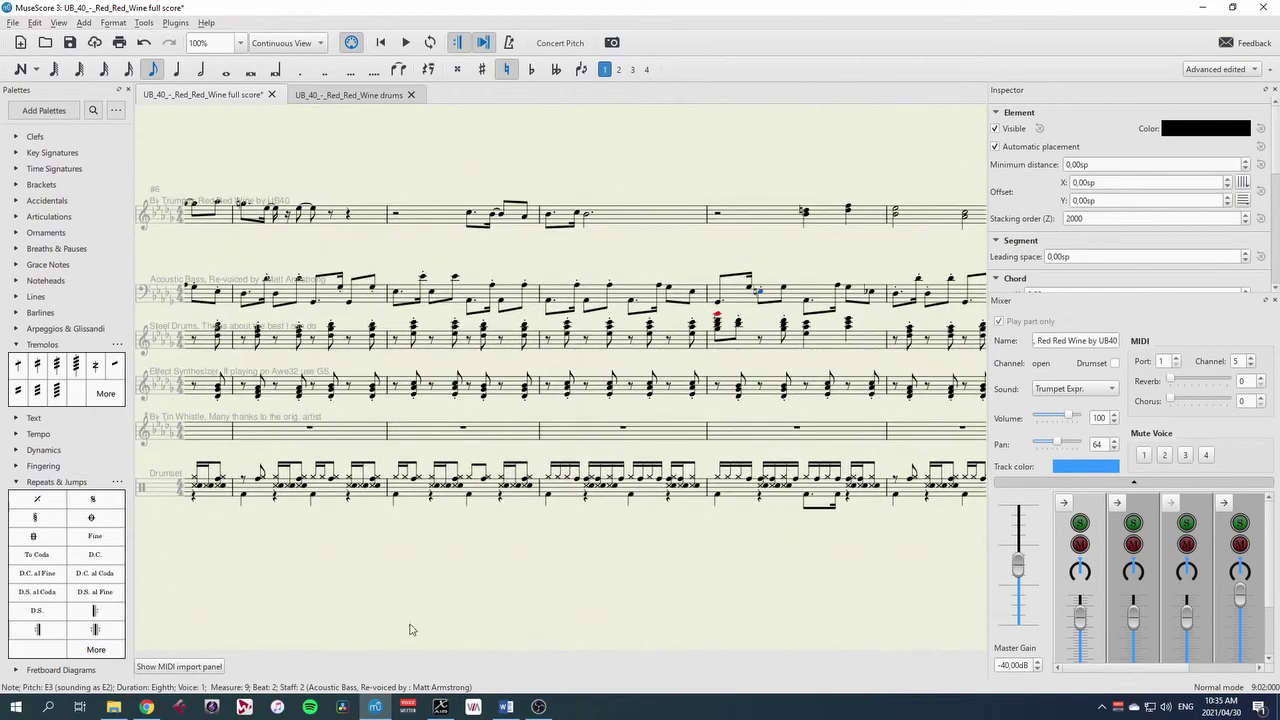
scroll(560, 575, right, 3)
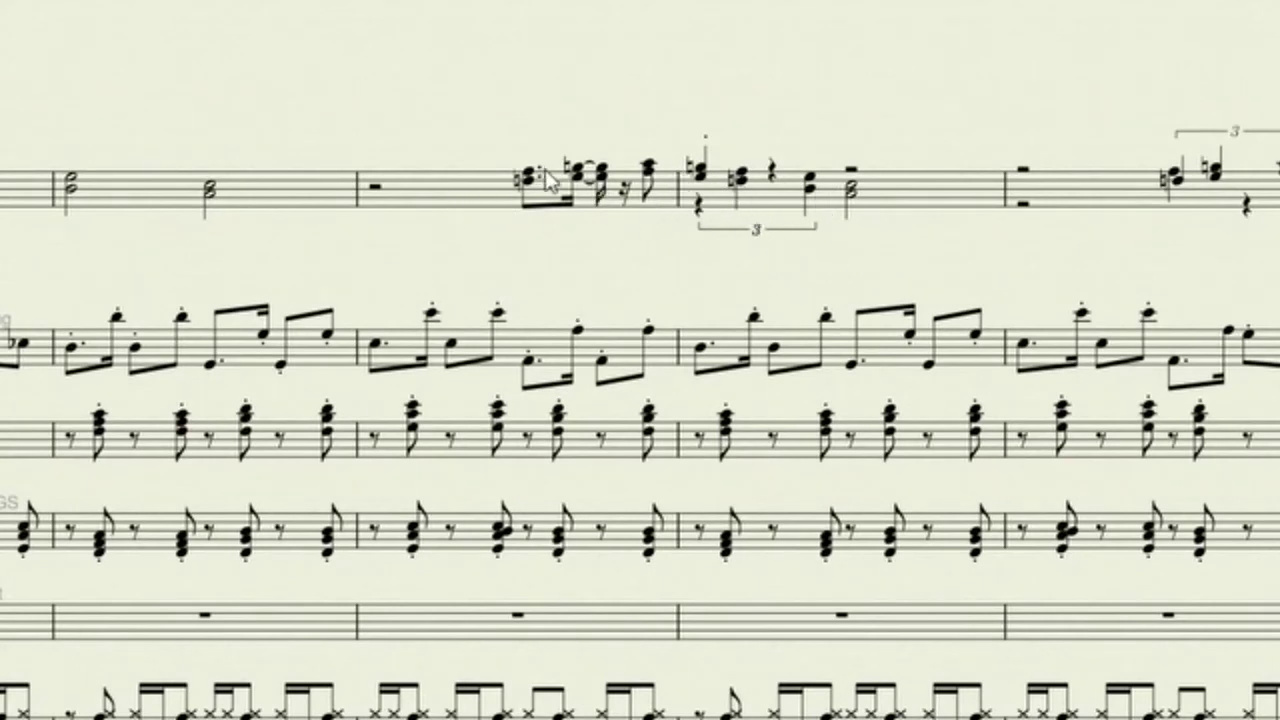
scroll(928, 268, right, 5)
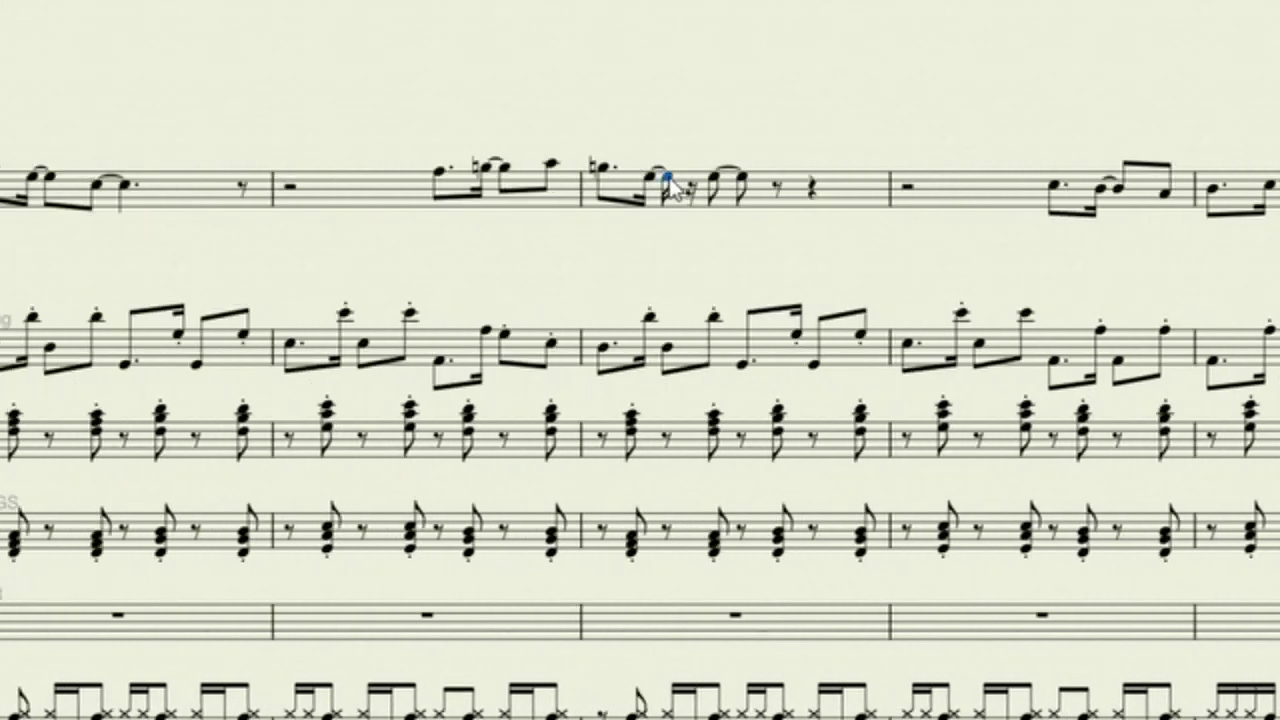
key(4)
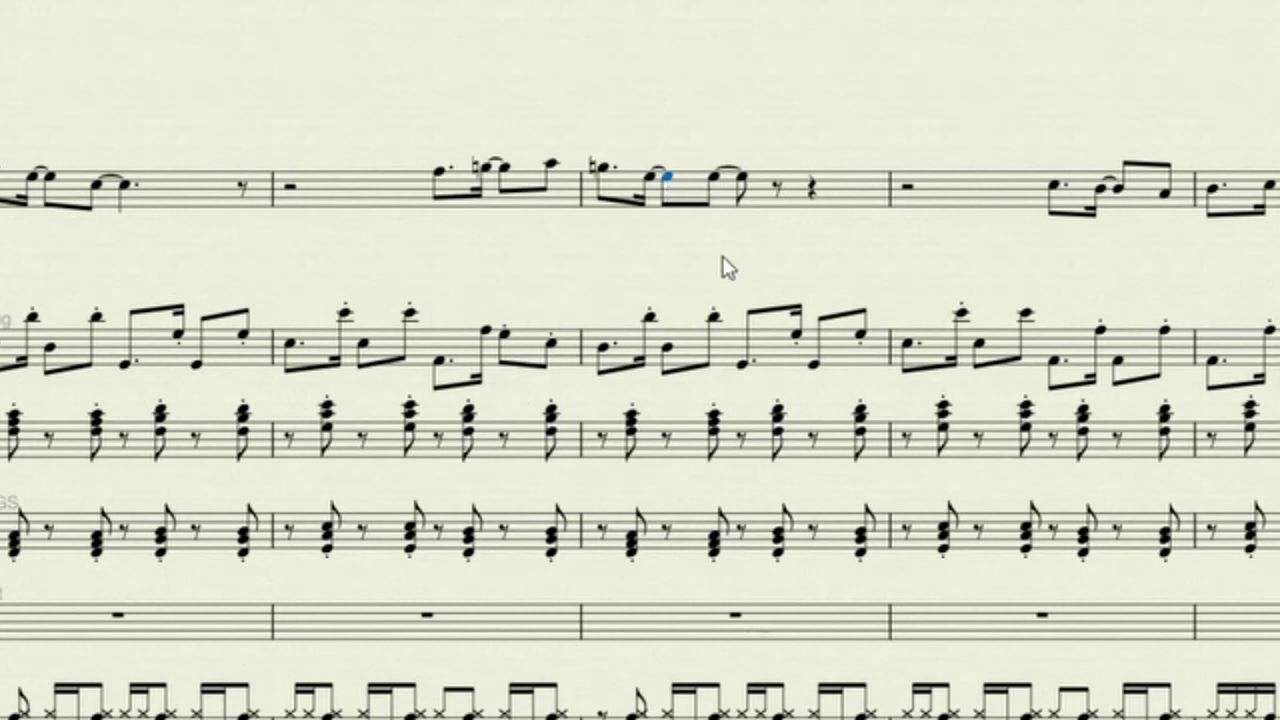
drag(525, 268, 844, 260)
click(427, 188)
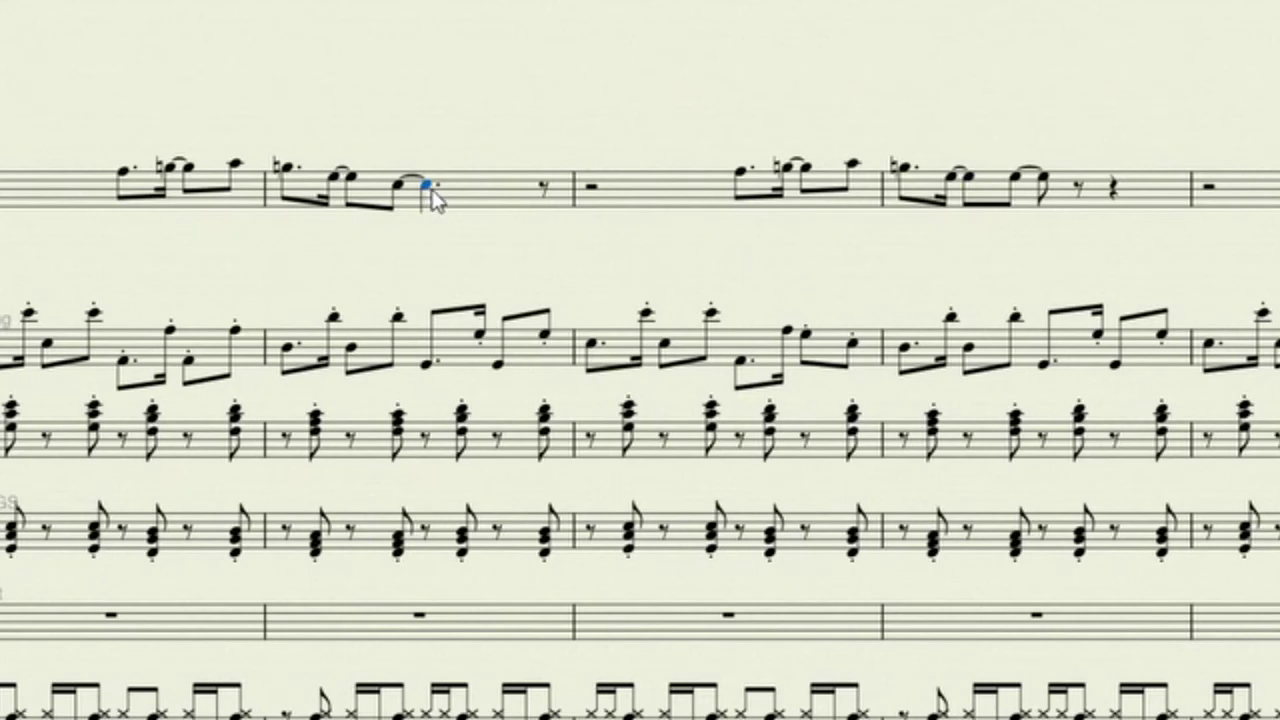
key(6)
drag(363, 266, 574, 257)
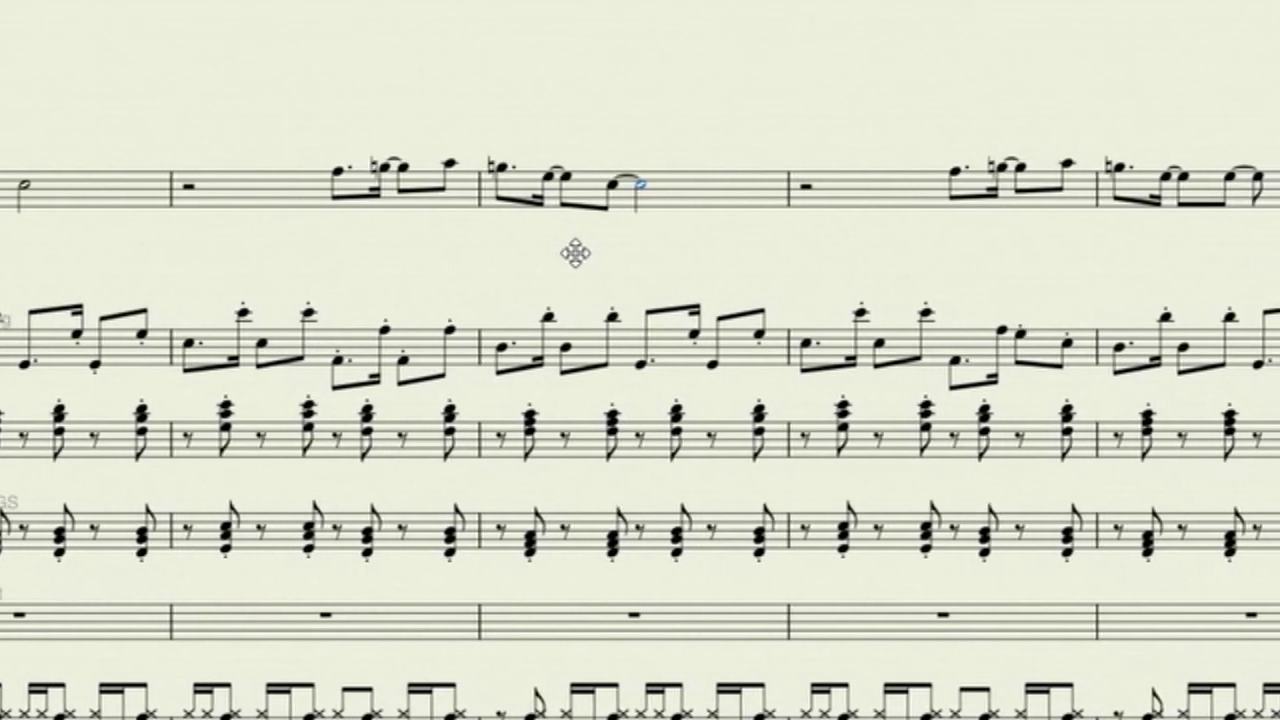